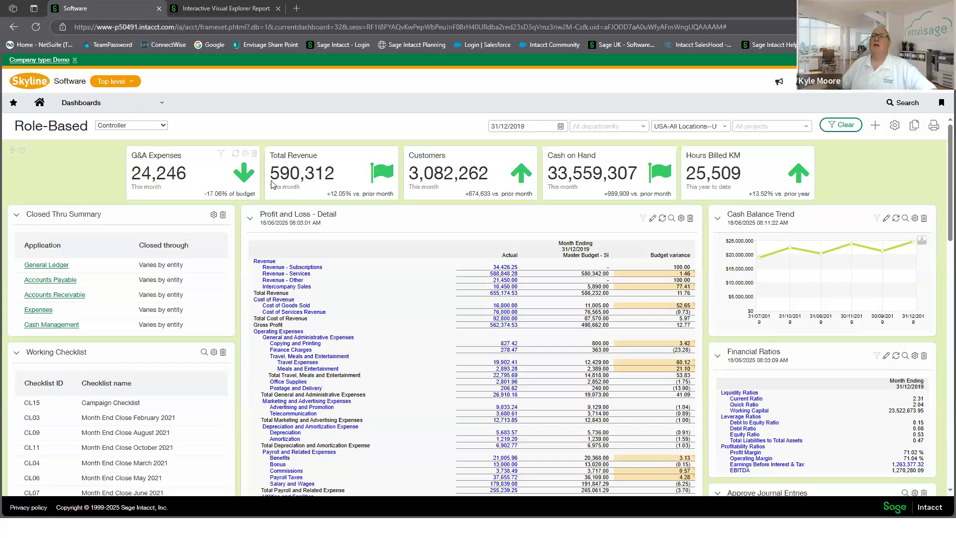
Keep the Controller role selected on the dashboard and drill into its Total Revenue figure in a maximized report window
click(164, 127)
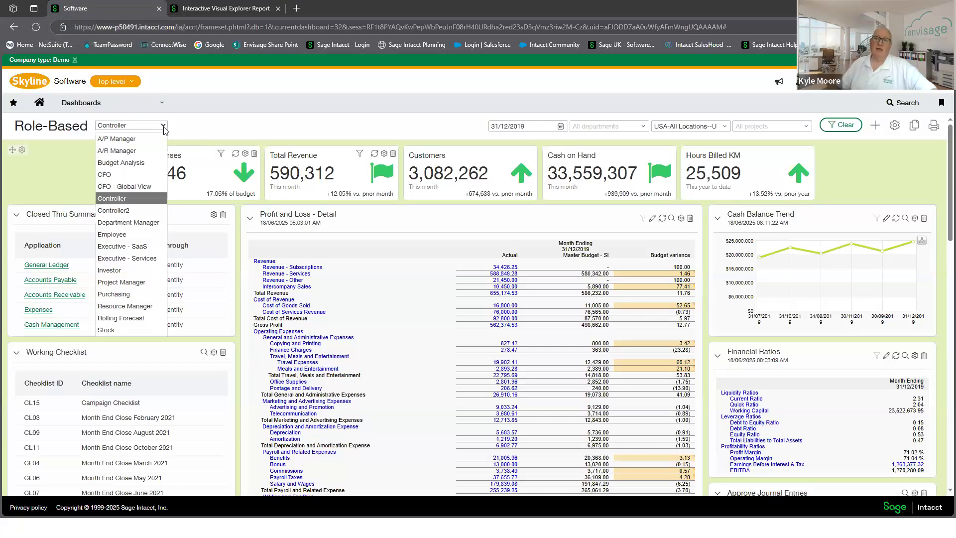
click(123, 198)
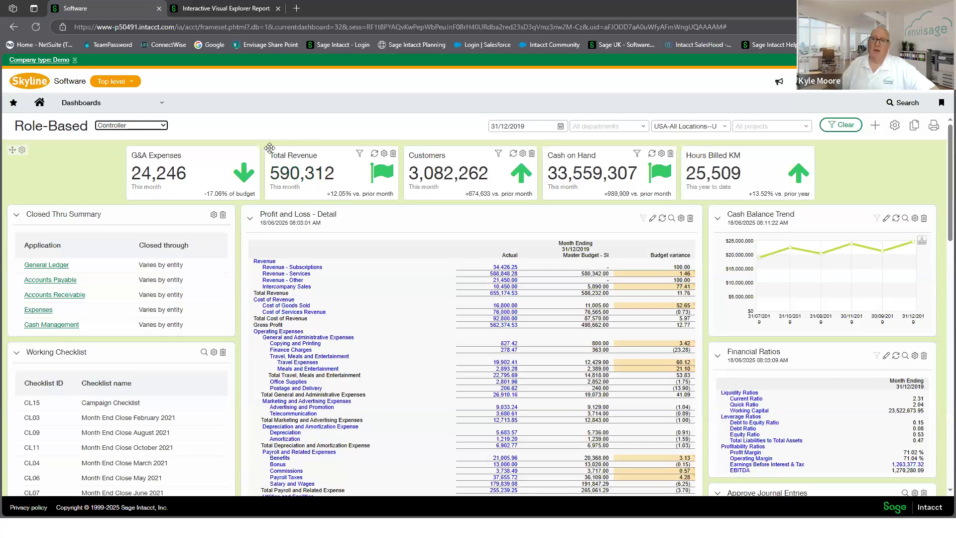
mouse_move(313, 175)
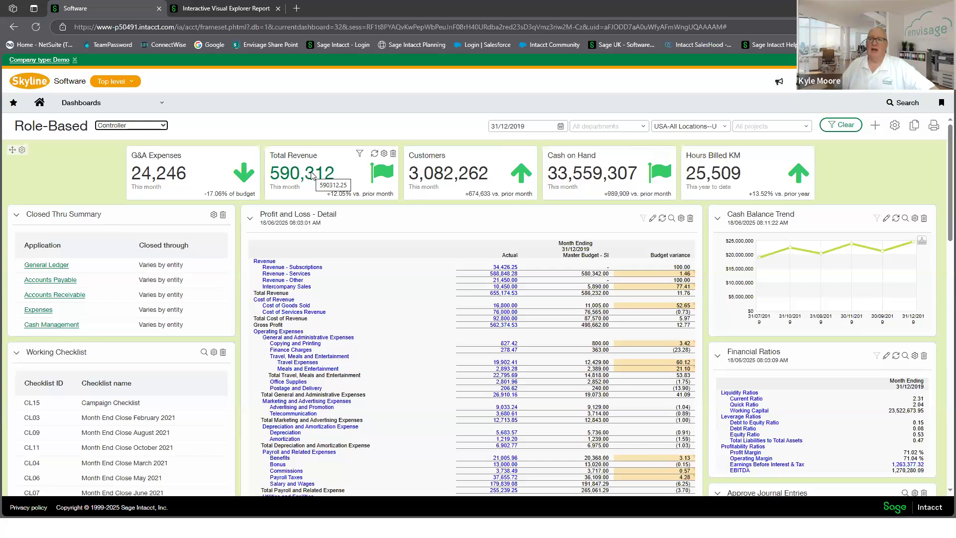
click(312, 175)
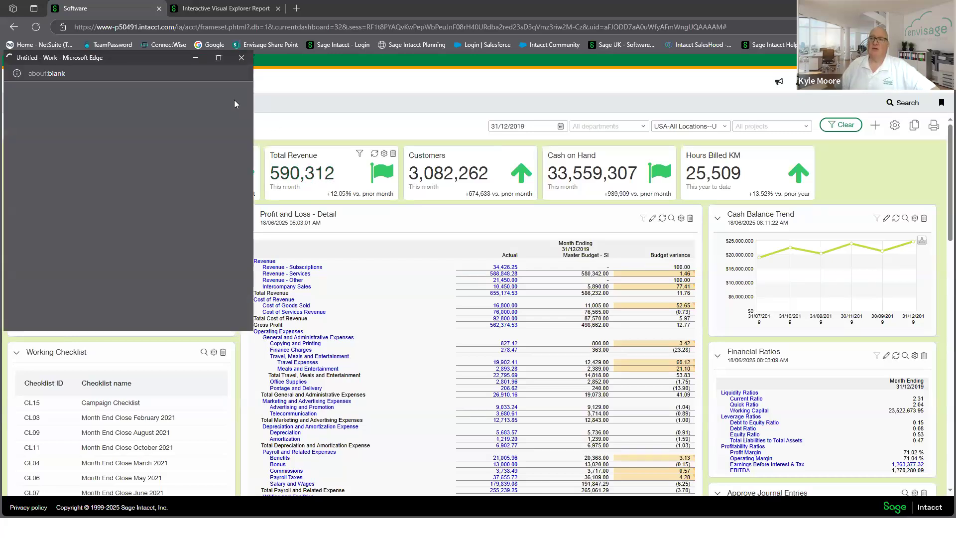
click(218, 57)
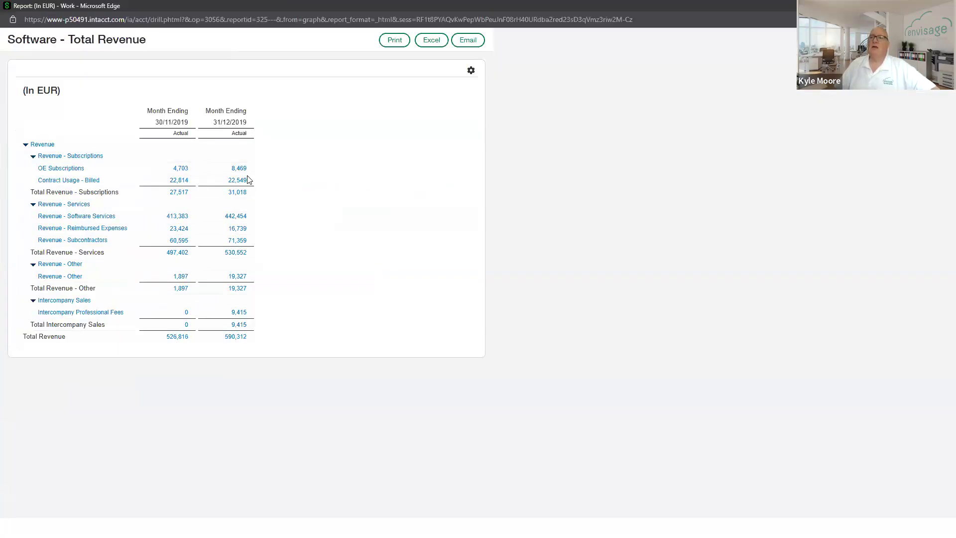
Drill from the December 2019 OE Subscriptions amount through the ledger to its journal entry, and return to the dashboard
click(239, 169)
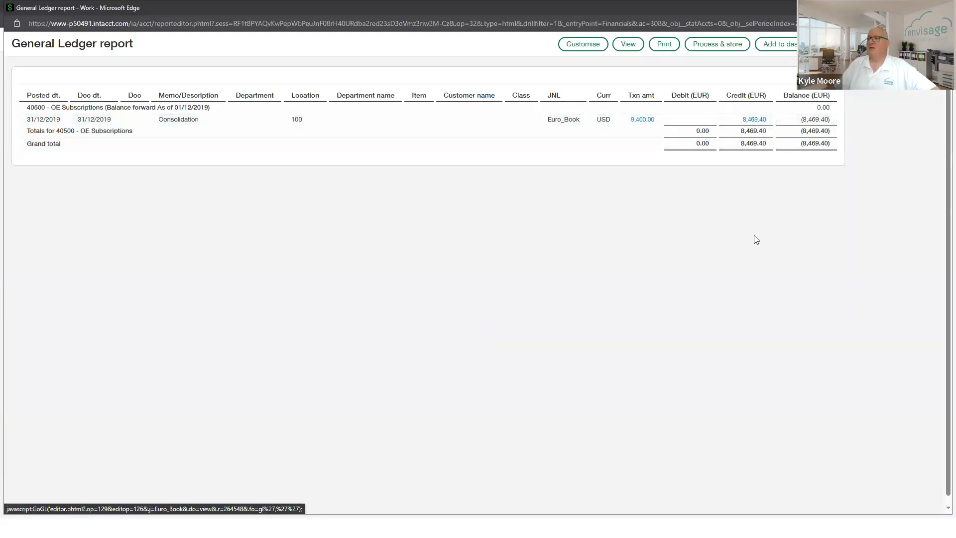
click(754, 119)
scroll(490, 274, down, 3)
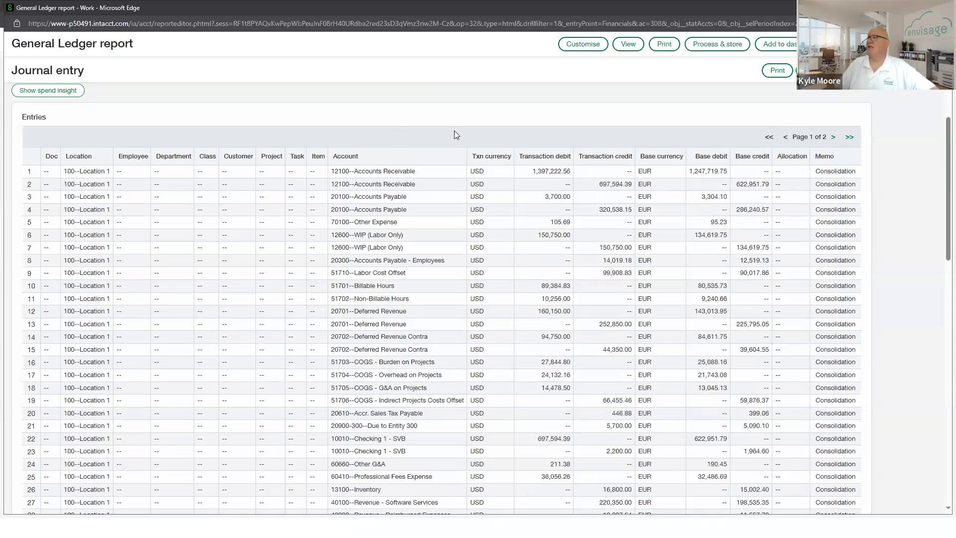
key(alt+Left)
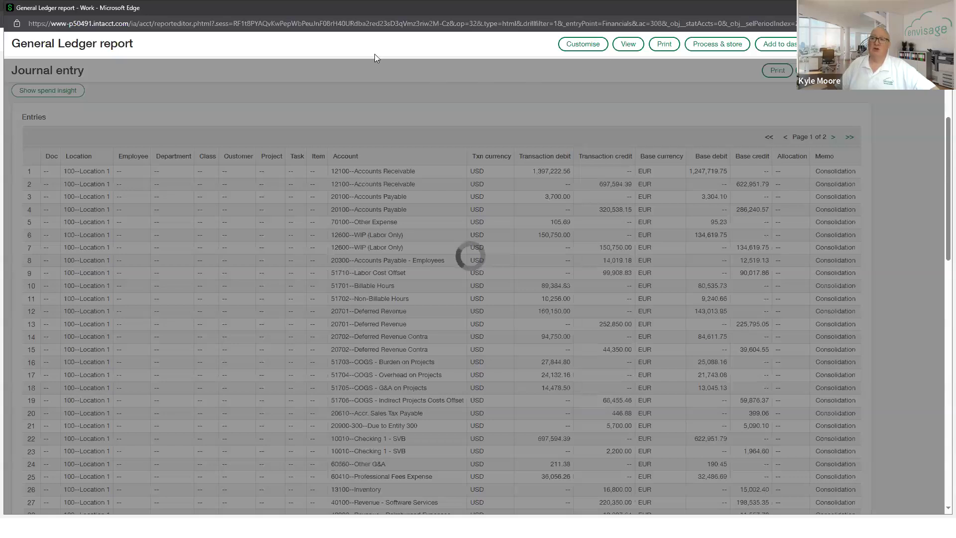
key(ctrl+w)
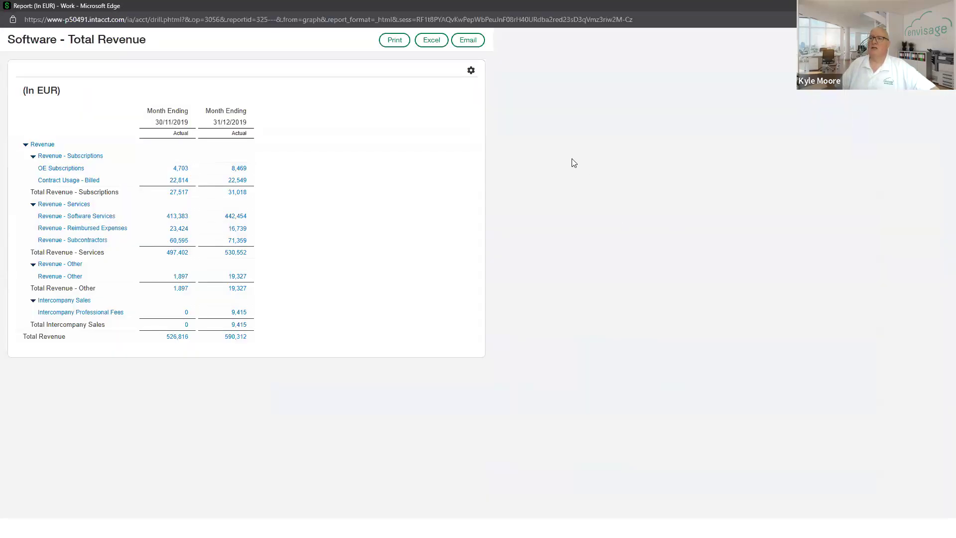
key(ctrl+w)
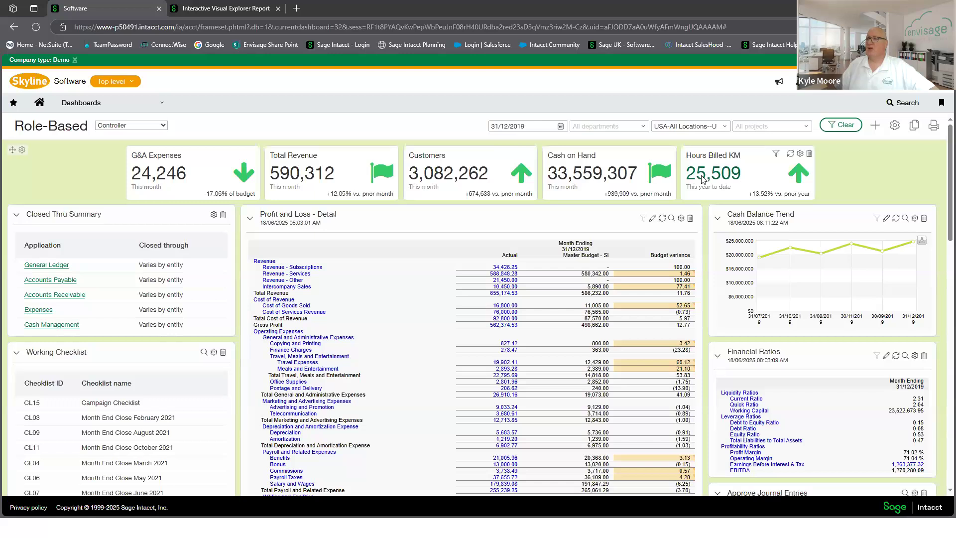
Switch to the Not-for-Profit dashboard, drill into the Counselling Services slice of Expenses by Category, and close the drill-down window
mouse_move(715, 179)
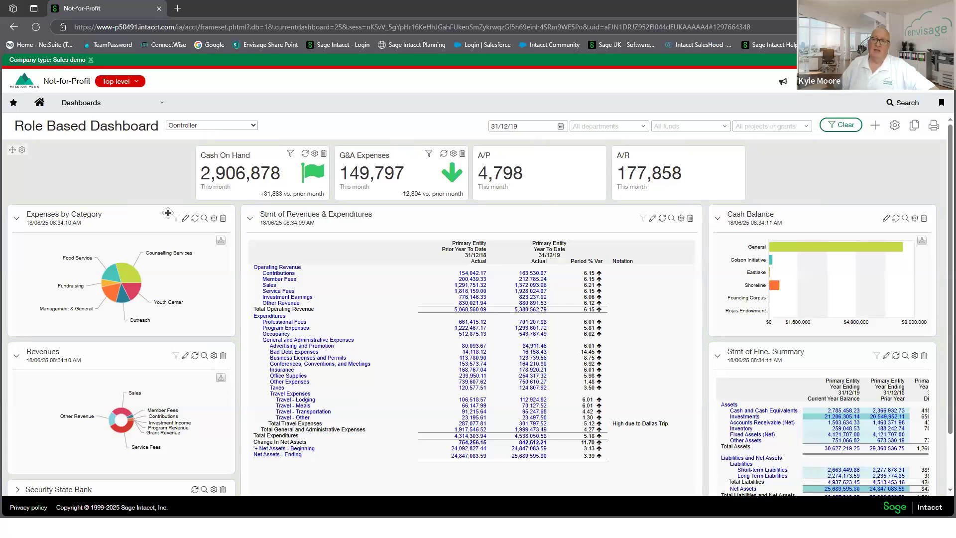
mouse_move(124, 279)
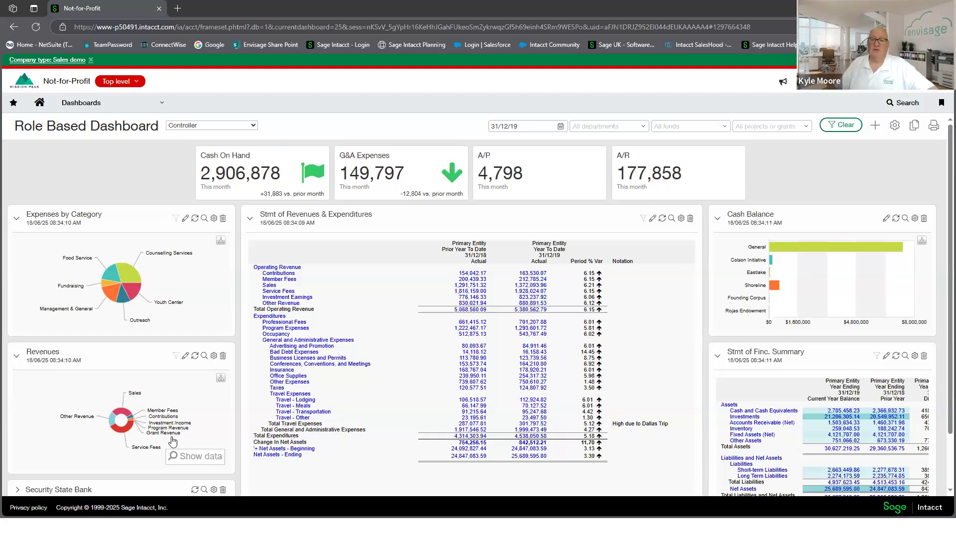
mouse_move(99, 428)
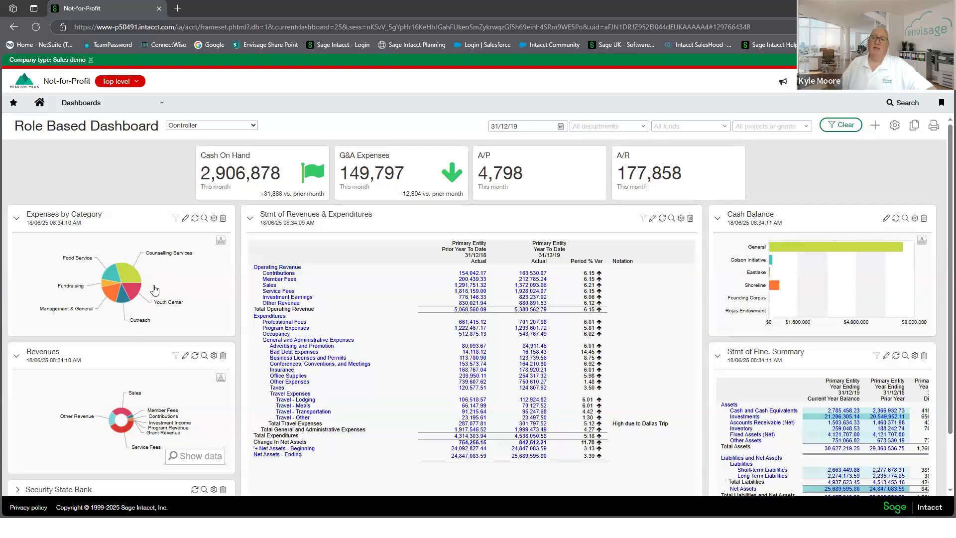
click(133, 276)
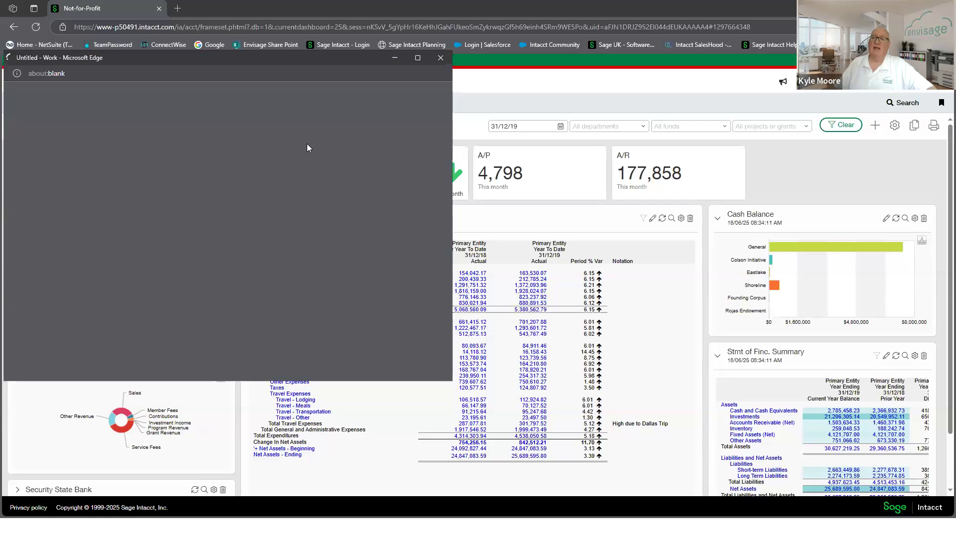
click(444, 60)
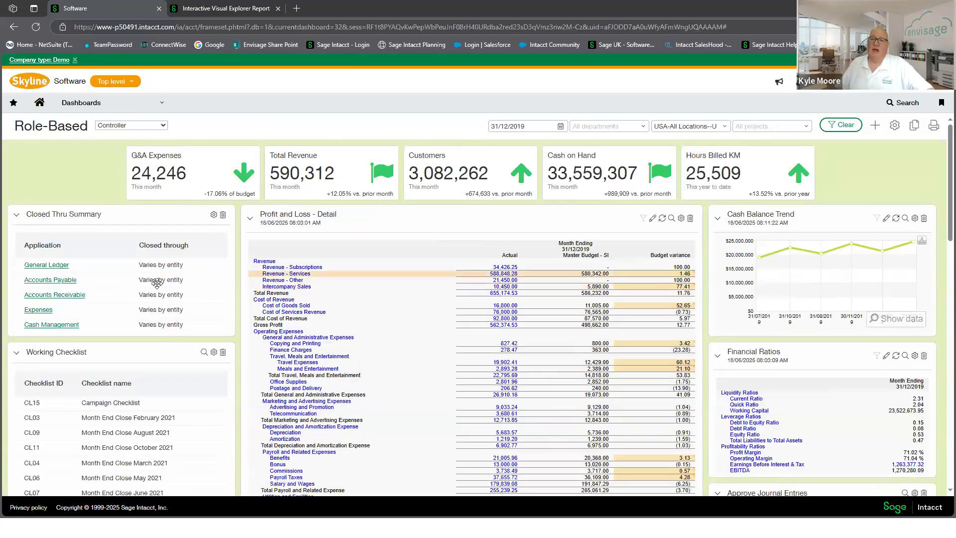
Return to the Skyline Software dashboard and open the column setup of the Profit and Loss - Detail report
scroll(71, 364, down, 3)
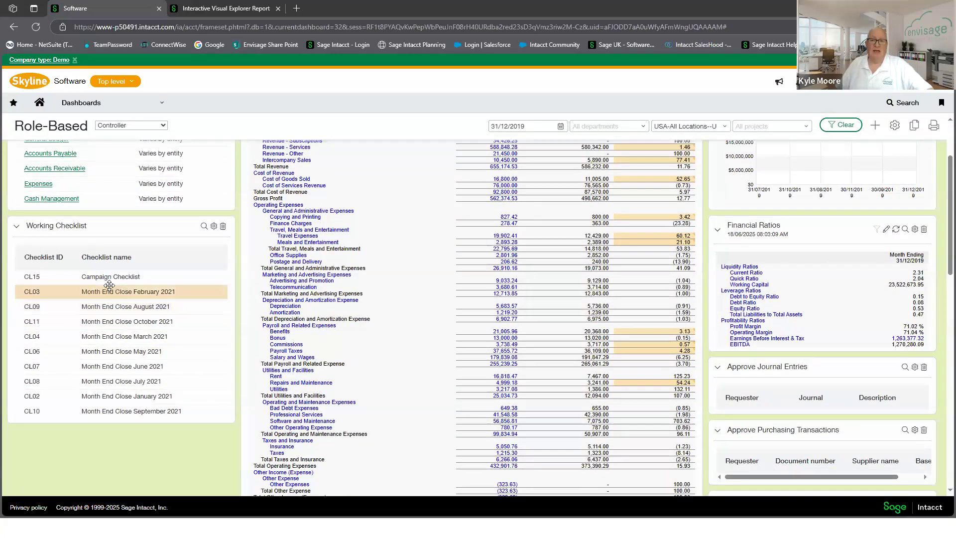
scroll(112, 284, up, 3)
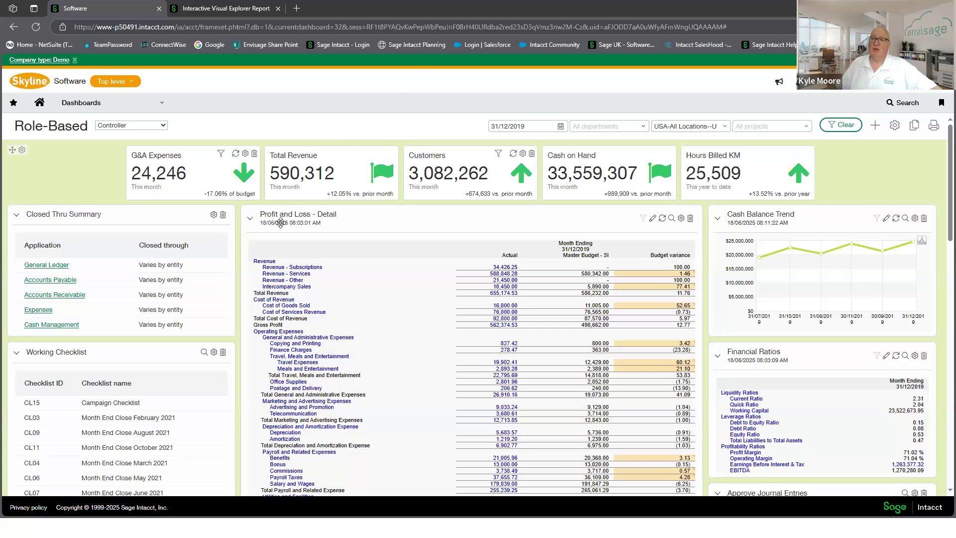
click(653, 219)
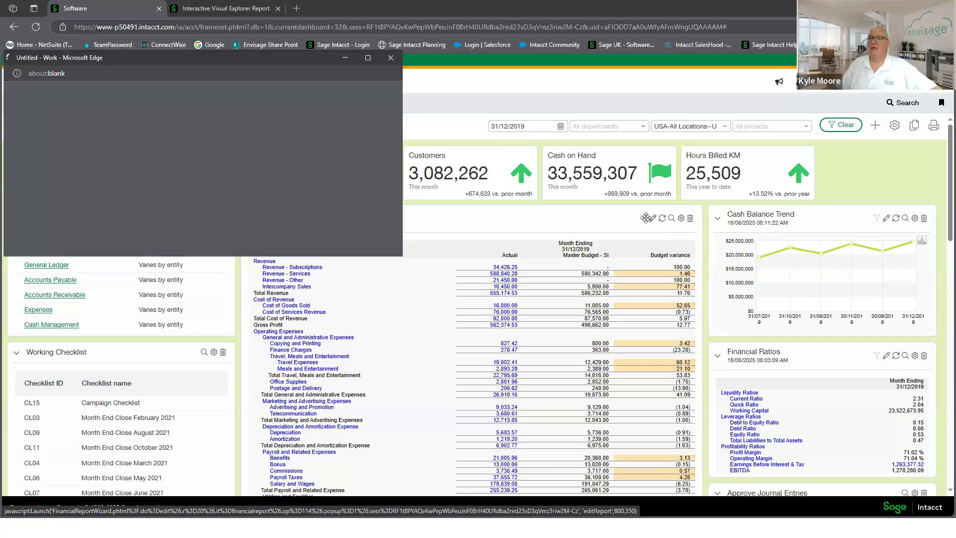
click(367, 59)
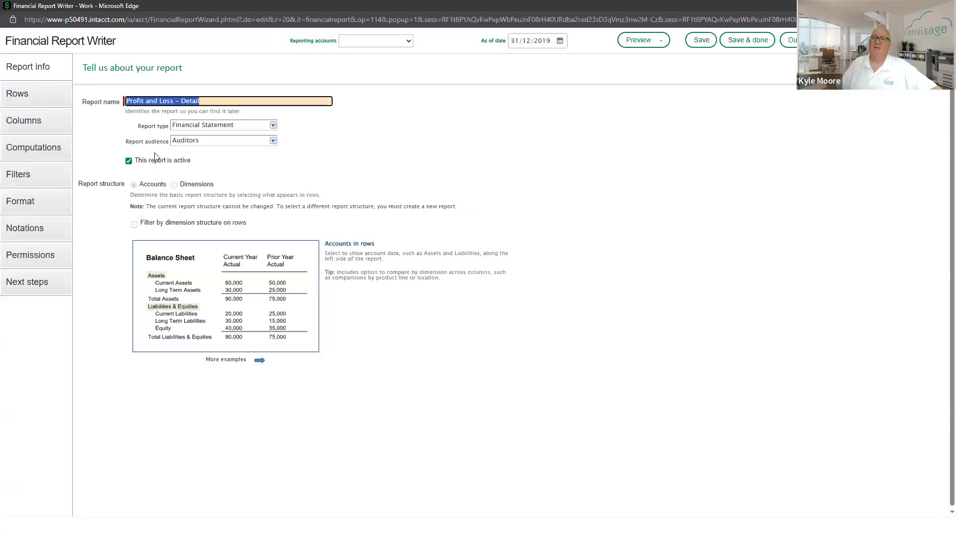
click(12, 125)
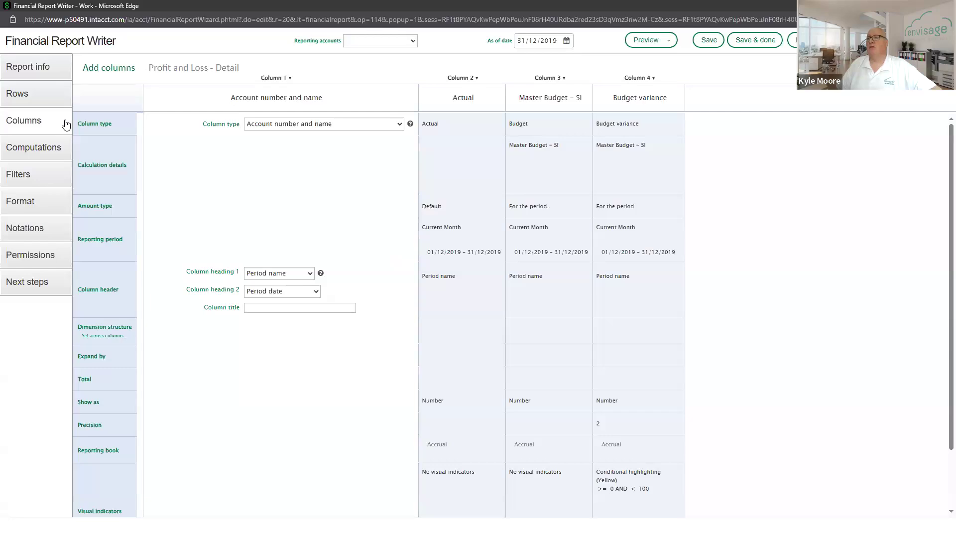
Expand the Actual column by Departments - One level down, with roll-up, and save and refresh the report on the dashboard
click(459, 318)
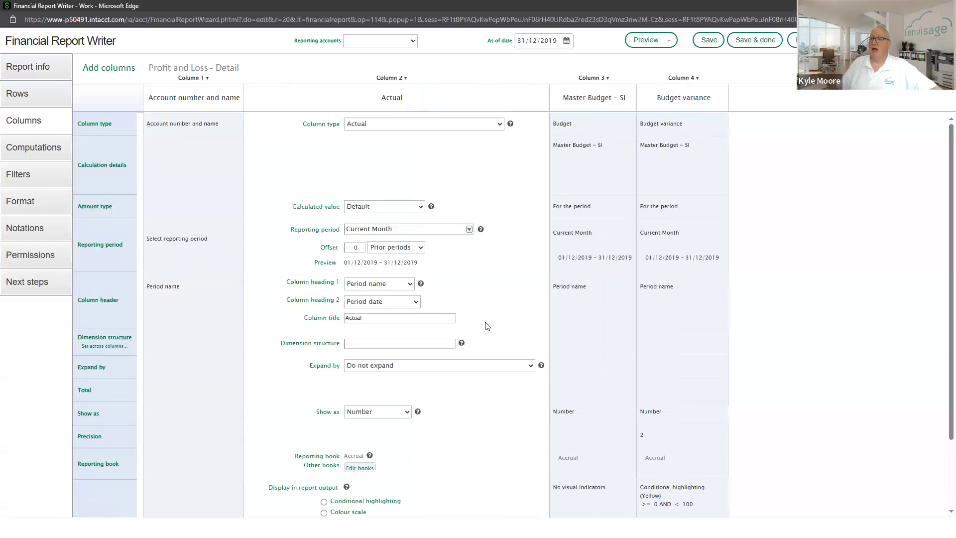
click(528, 366)
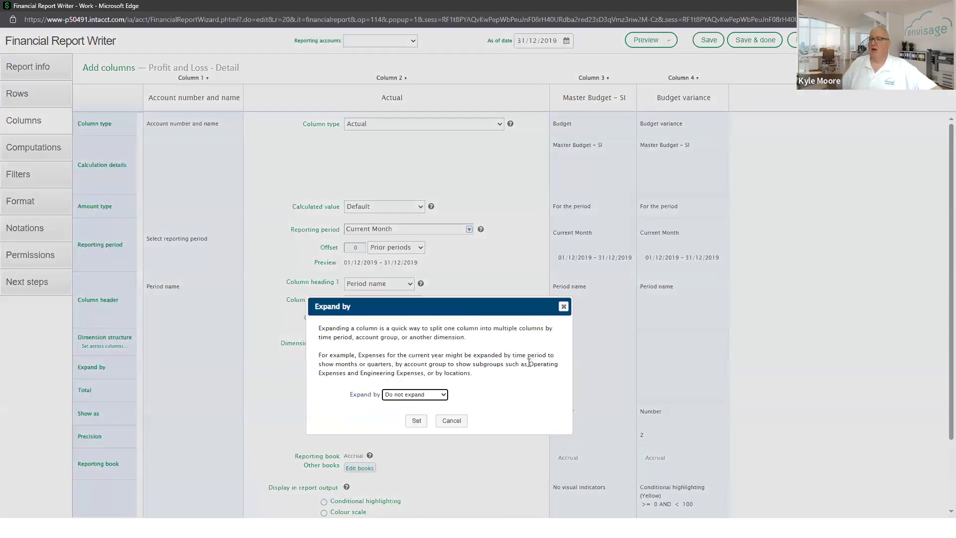
click(442, 395)
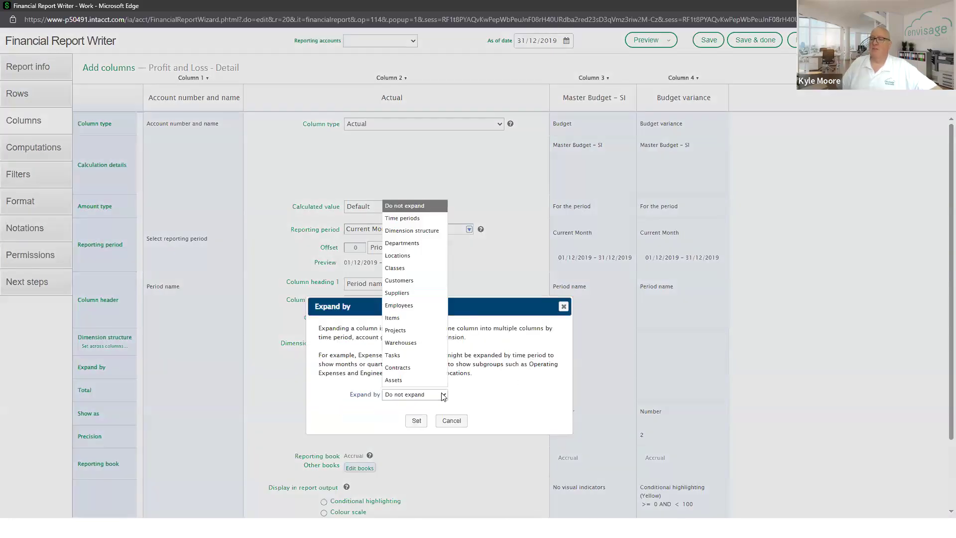
click(411, 243)
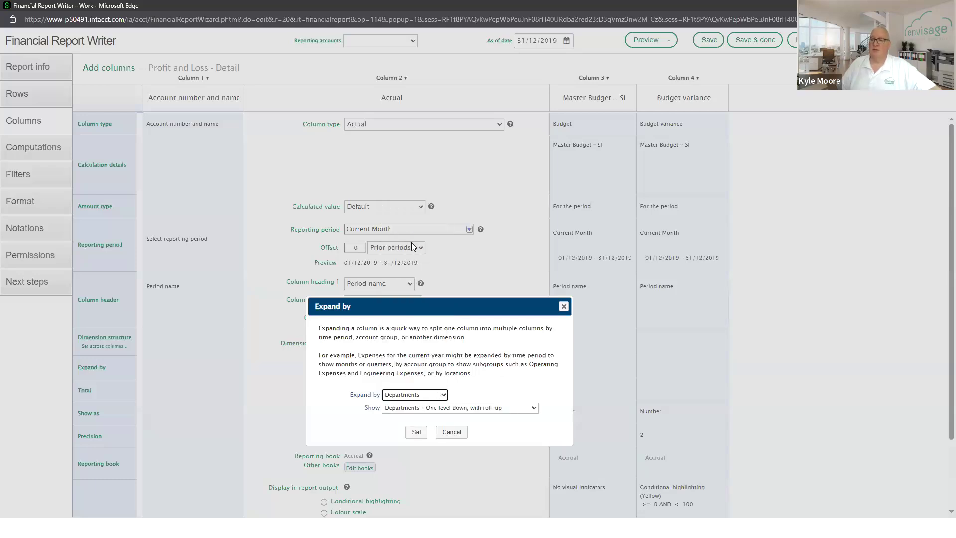
click(417, 432)
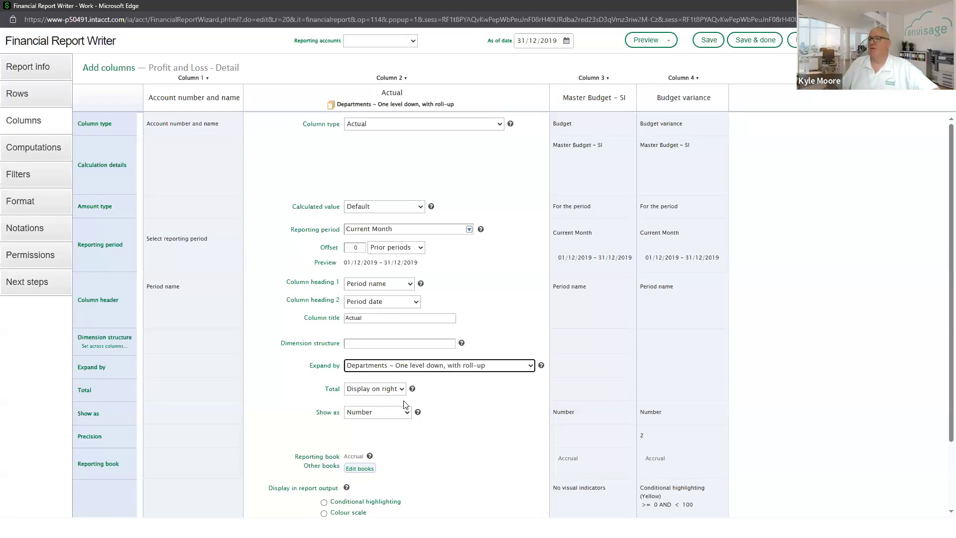
click(756, 41)
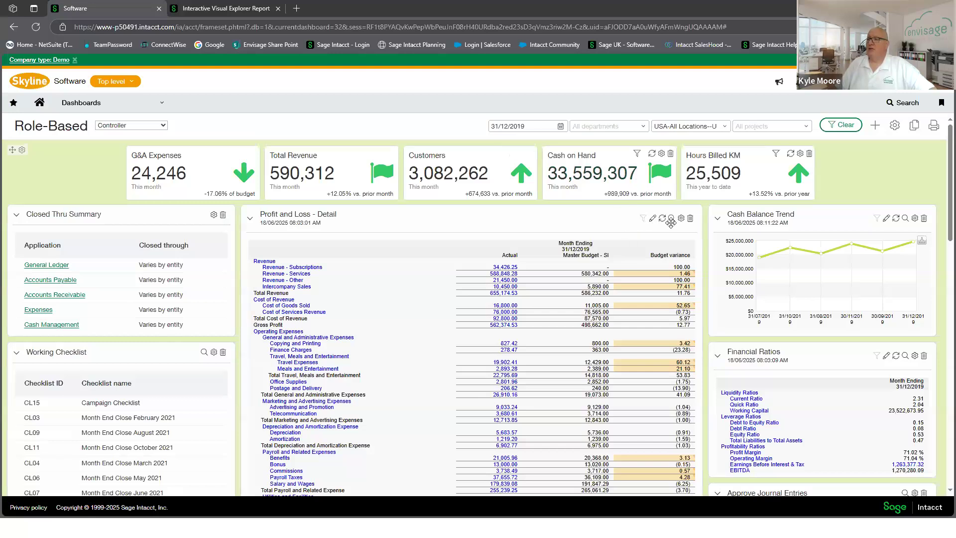
click(662, 218)
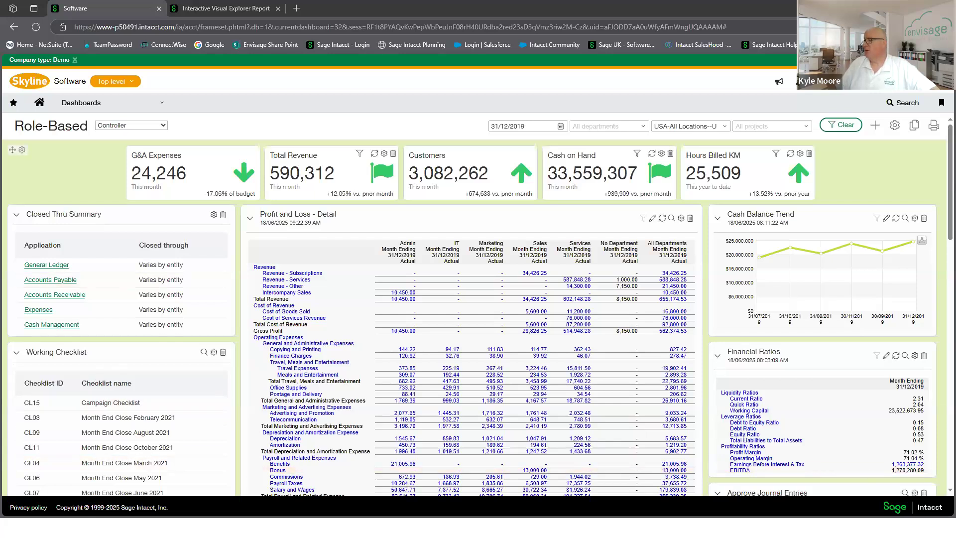
Switch back to the Not-for-Profit company and review the Grant Manager role-based dashboard, including its grant budget-to-actual report
key(alt+Tab)
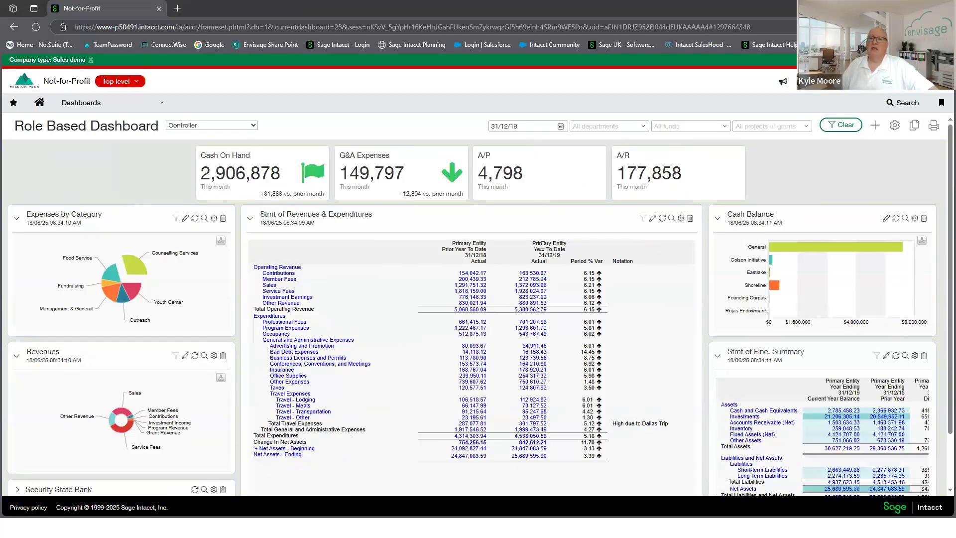
click(116, 109)
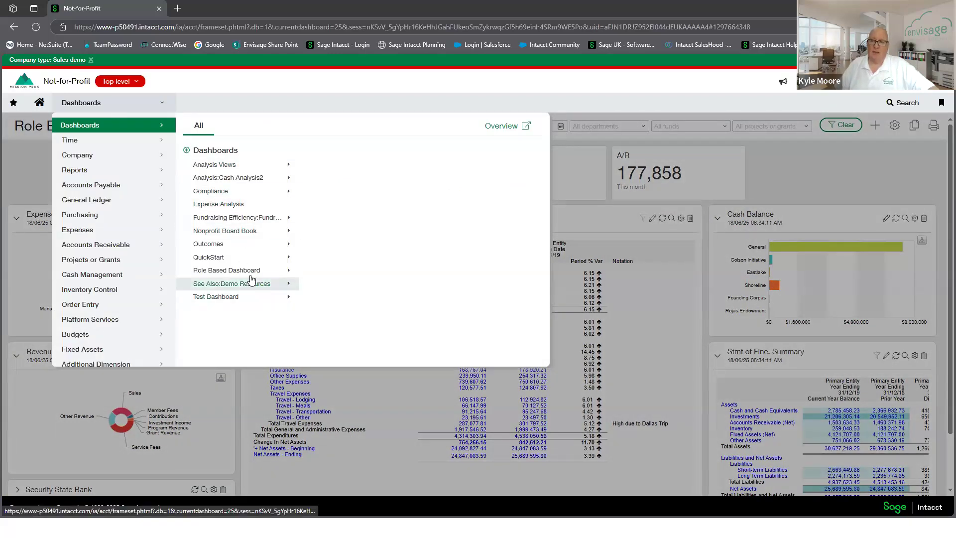
mouse_move(251, 276)
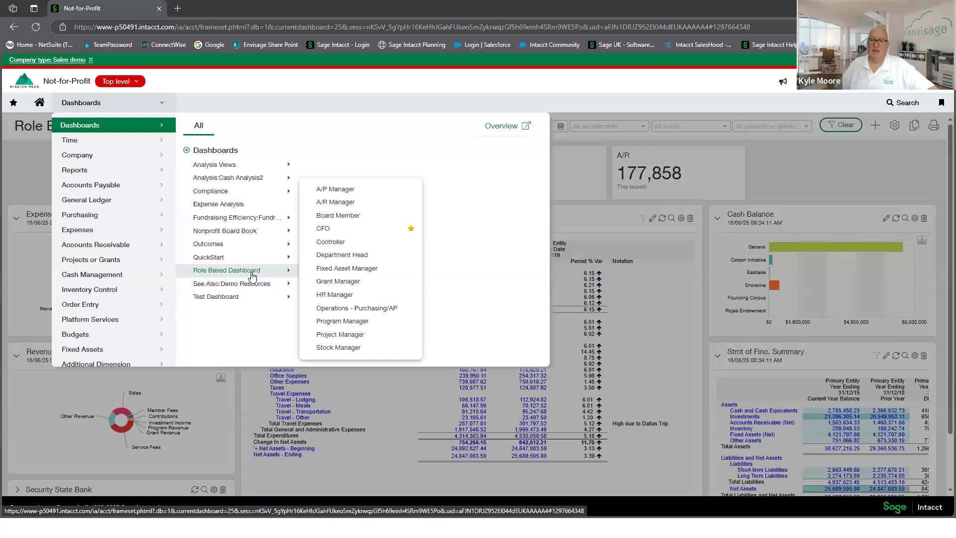
click(357, 283)
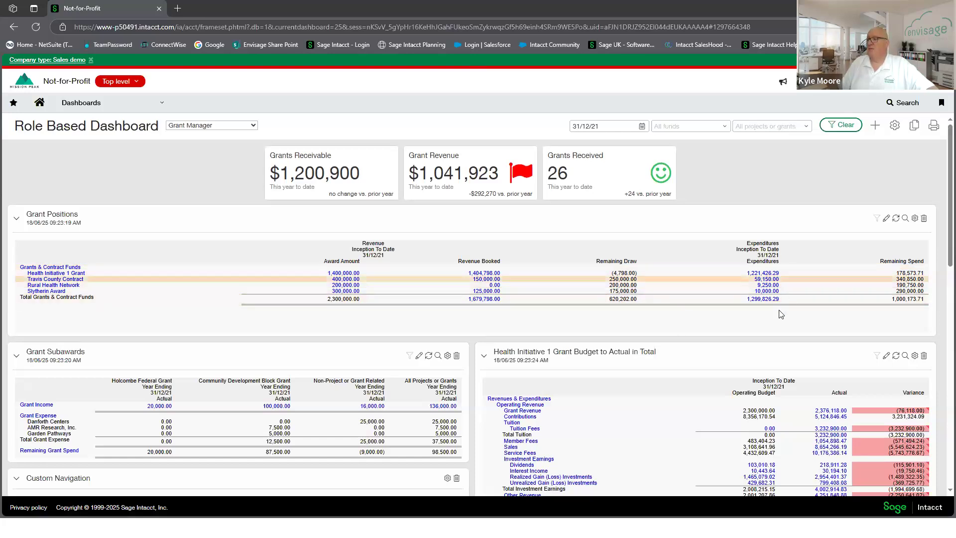
scroll(577, 212, down, 3)
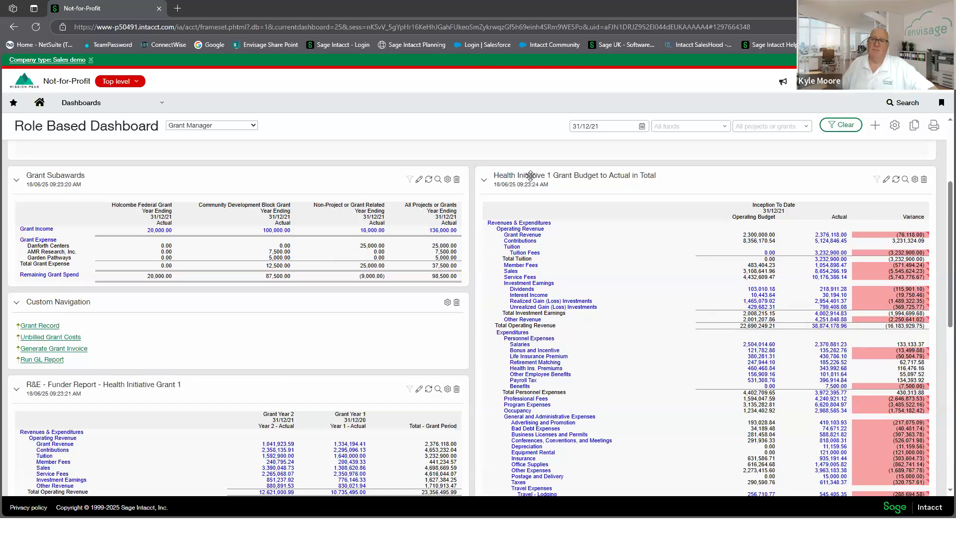
scroll(182, 188, up, 4)
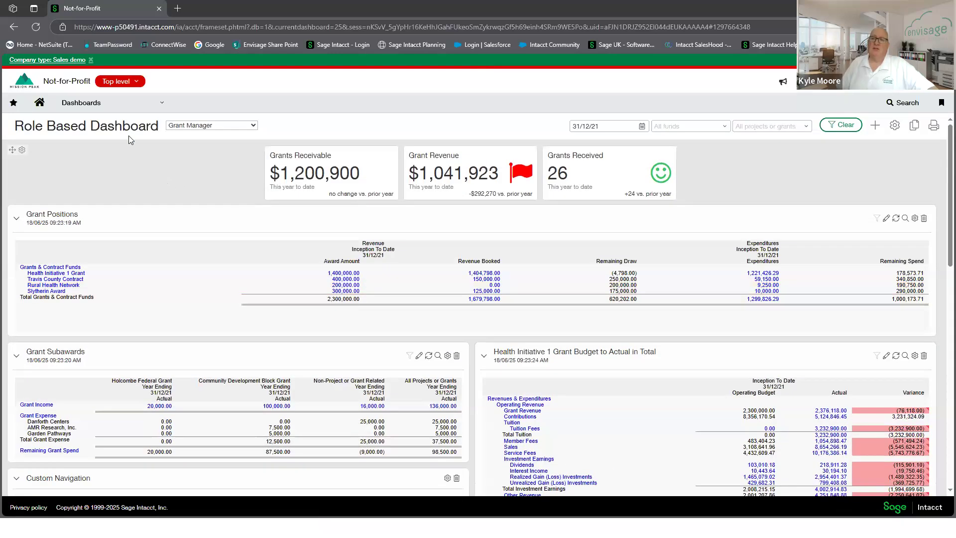
Open the Fundraising Efficiency dashboard and review its donor metrics, contribution charts and giving breakdown
click(112, 104)
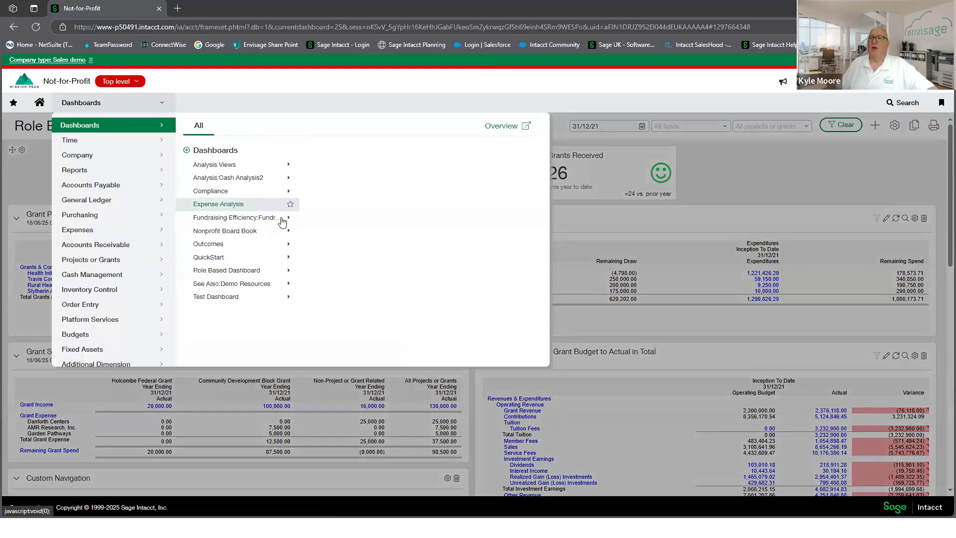
mouse_move(279, 217)
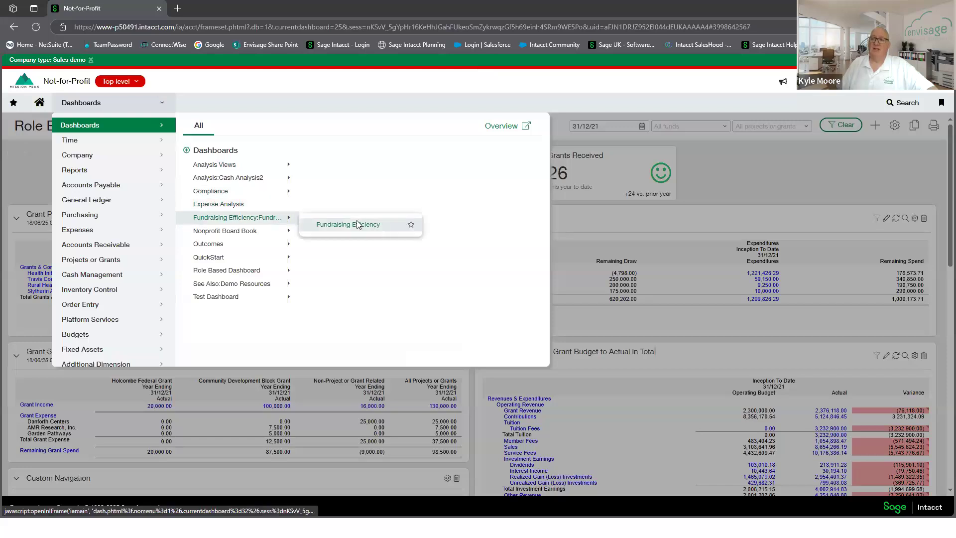
click(359, 225)
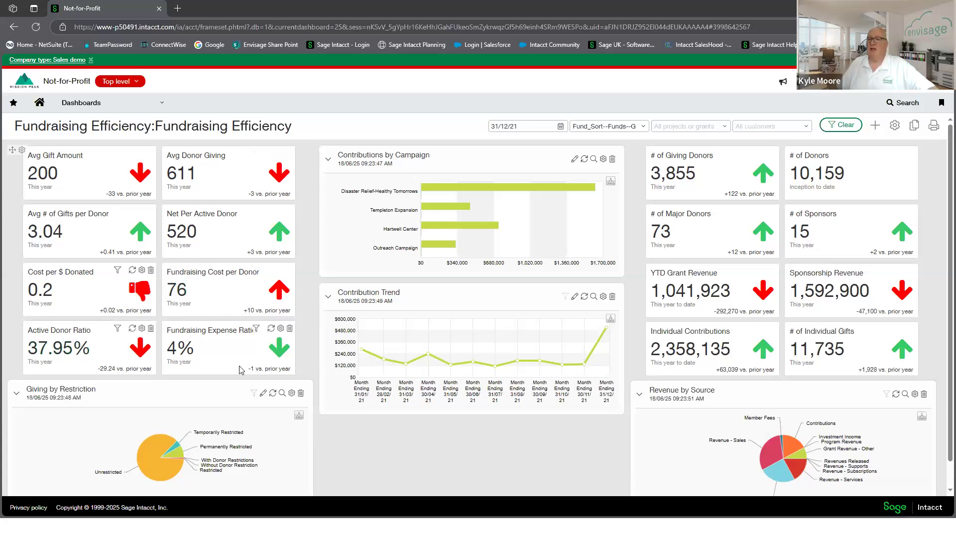
scroll(698, 474, down, 1)
scroll(680, 479, up, 1)
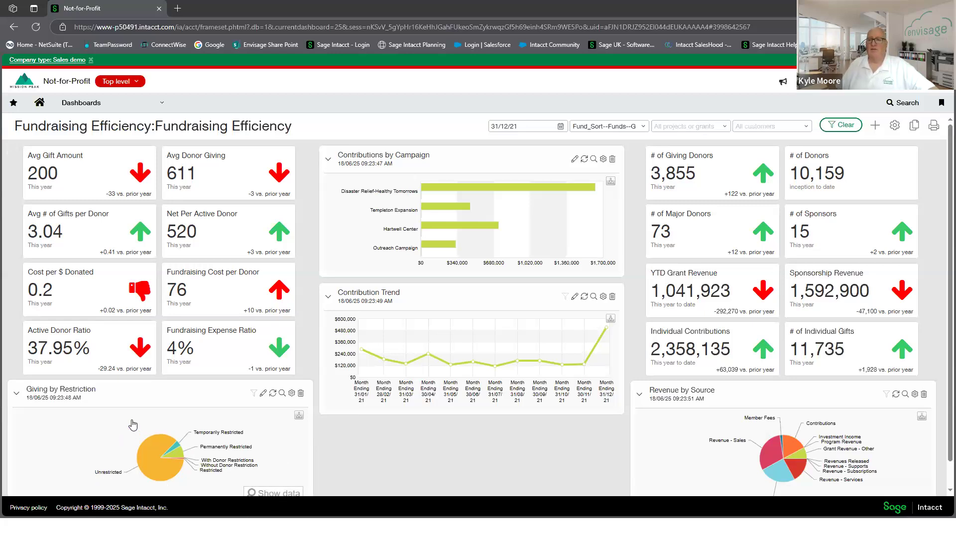
Drill into the Unrestricted slice of the Giving by Restriction chart and close the drill-down window
mouse_move(174, 459)
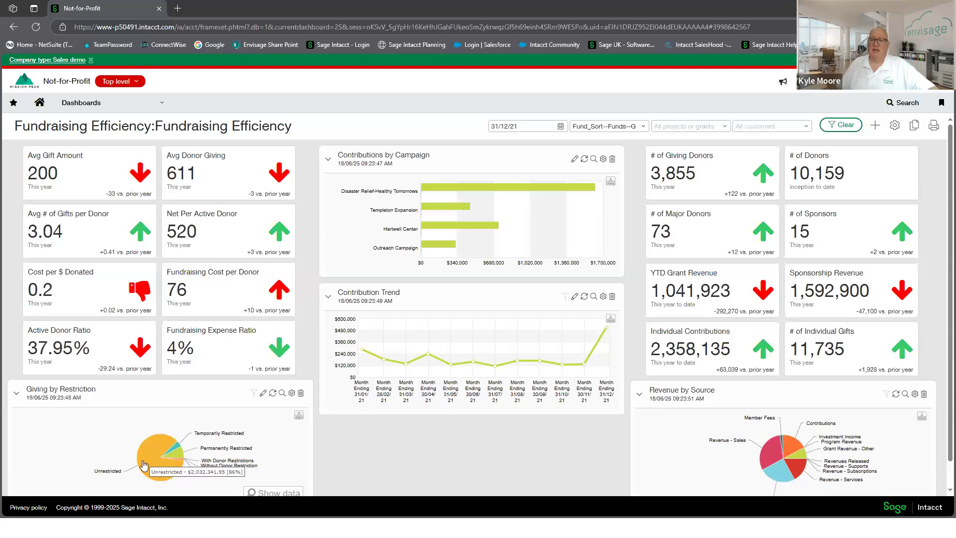
click(147, 466)
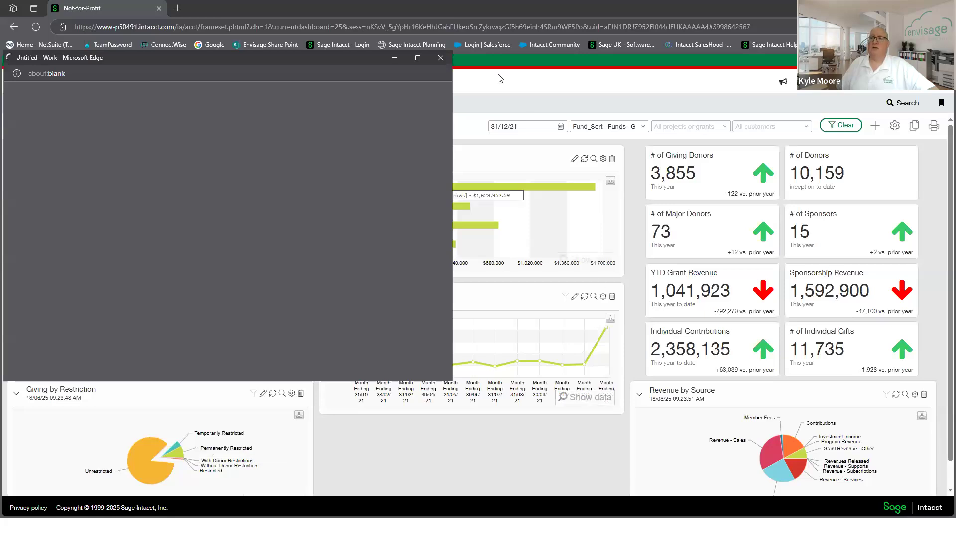
click(440, 58)
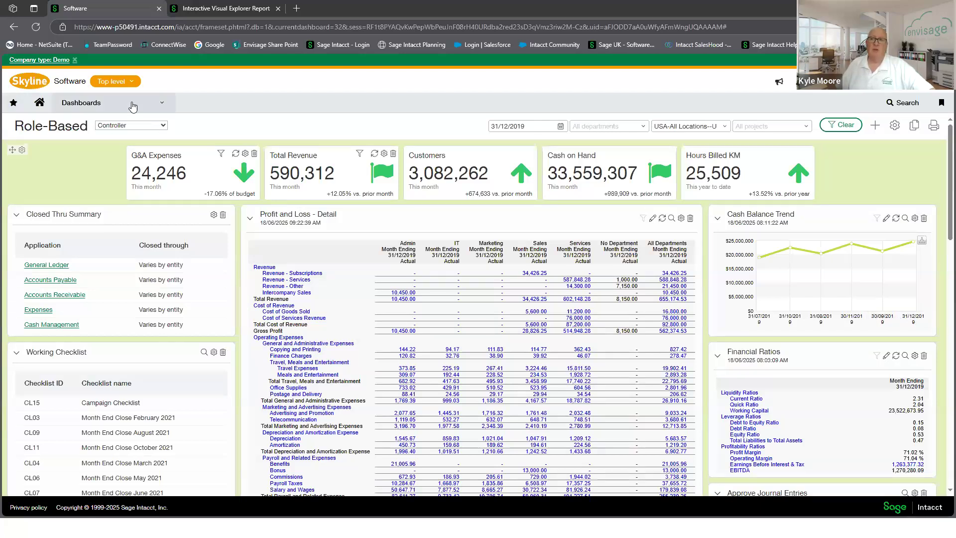
In the Skyline Software company, open the Consolidation module's Organisation view and examine the entity hierarchy and currencies
click(92, 104)
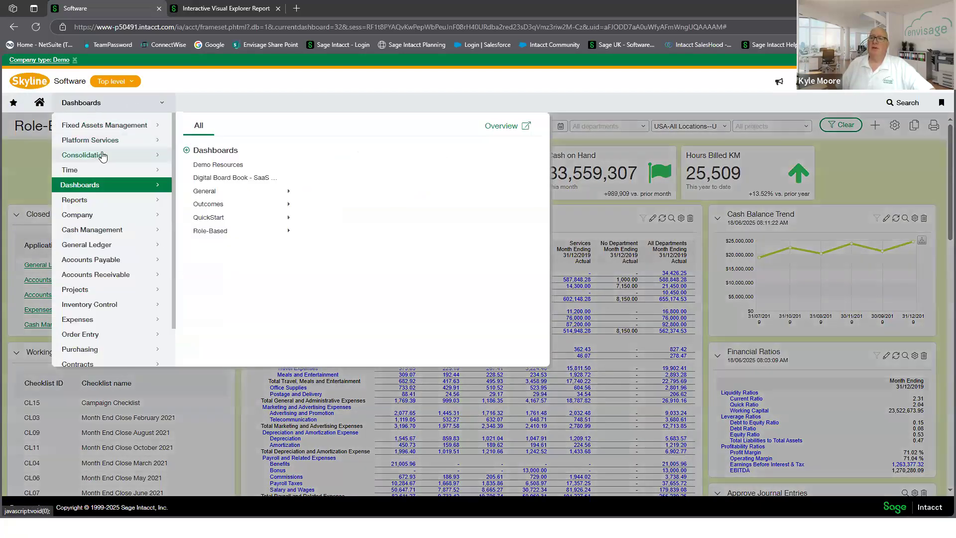
mouse_move(91, 156)
click(228, 242)
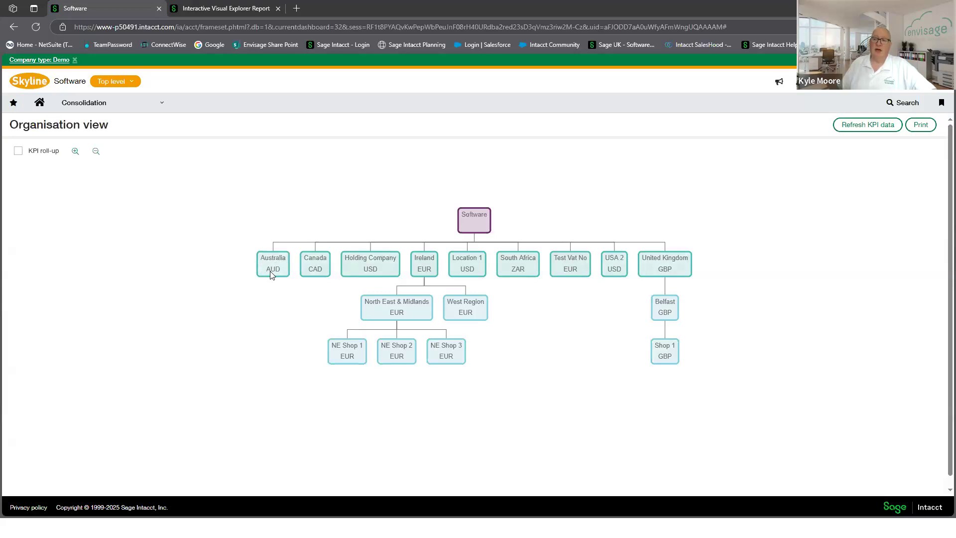
click(321, 274)
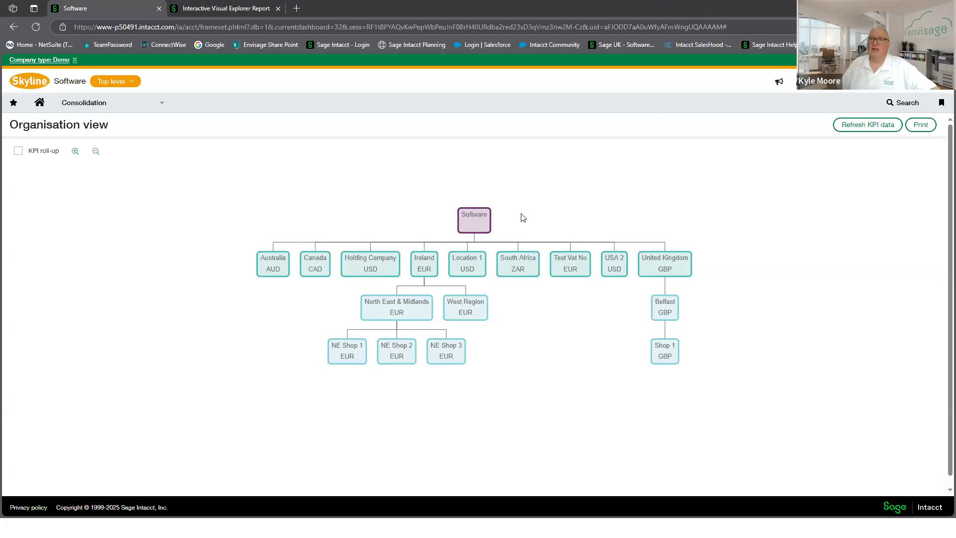
mouse_move(95, 107)
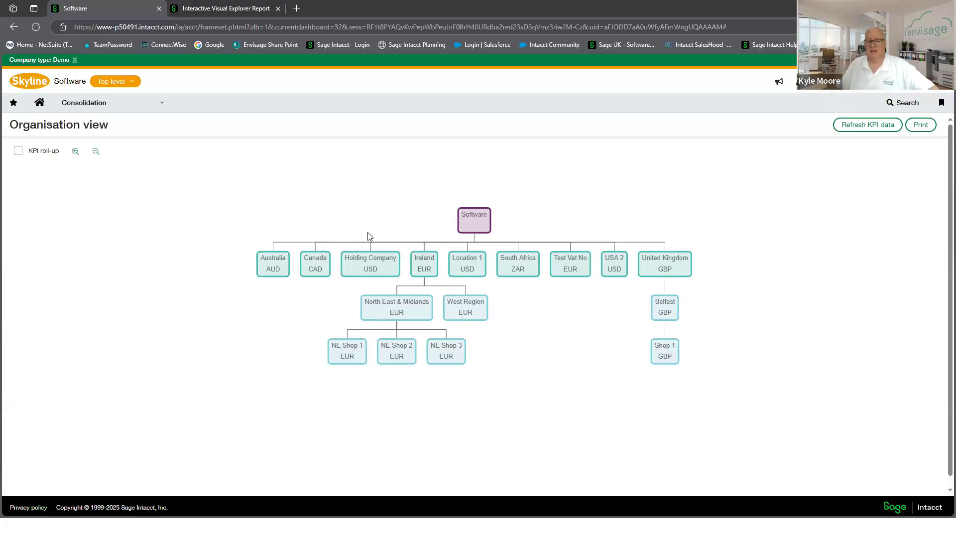
click(127, 84)
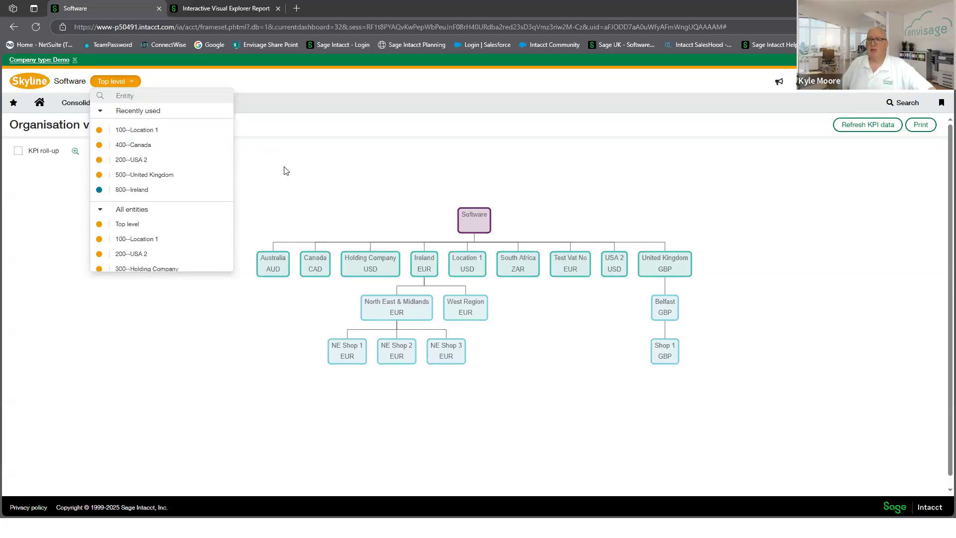
click(284, 169)
click(128, 81)
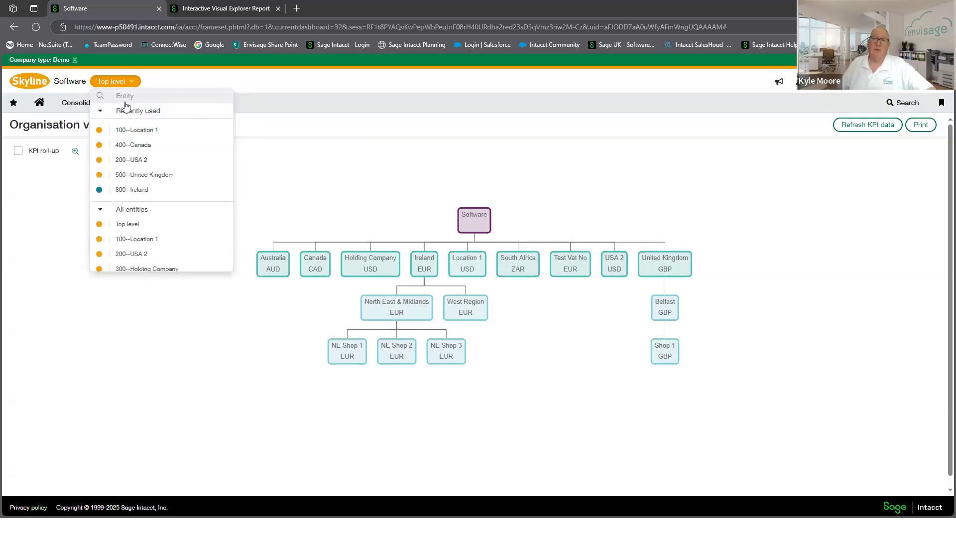
click(154, 132)
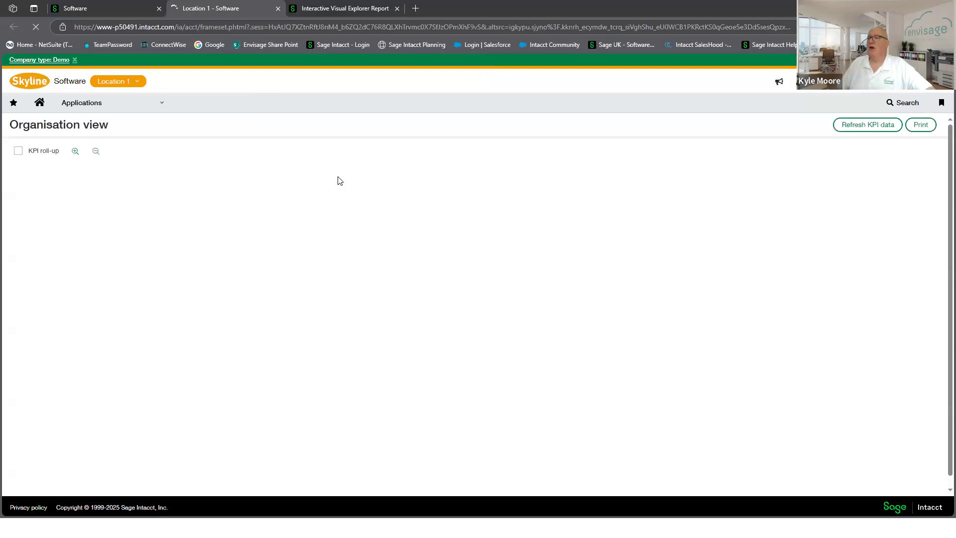
click(103, 7)
click(278, 9)
Open the Controller role-based dashboard, view it for entity 100--Location 1, and close that entity to return to the top level
click(95, 108)
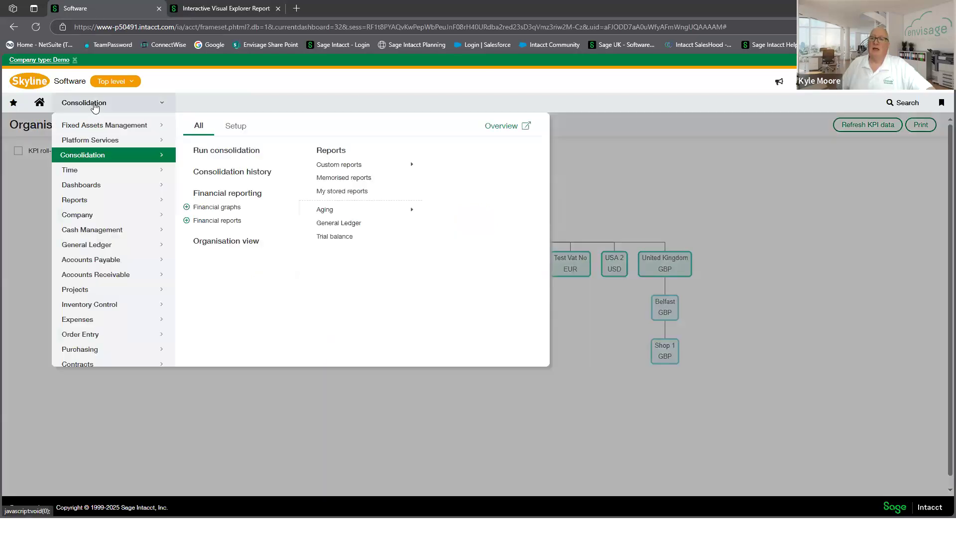
mouse_move(96, 186)
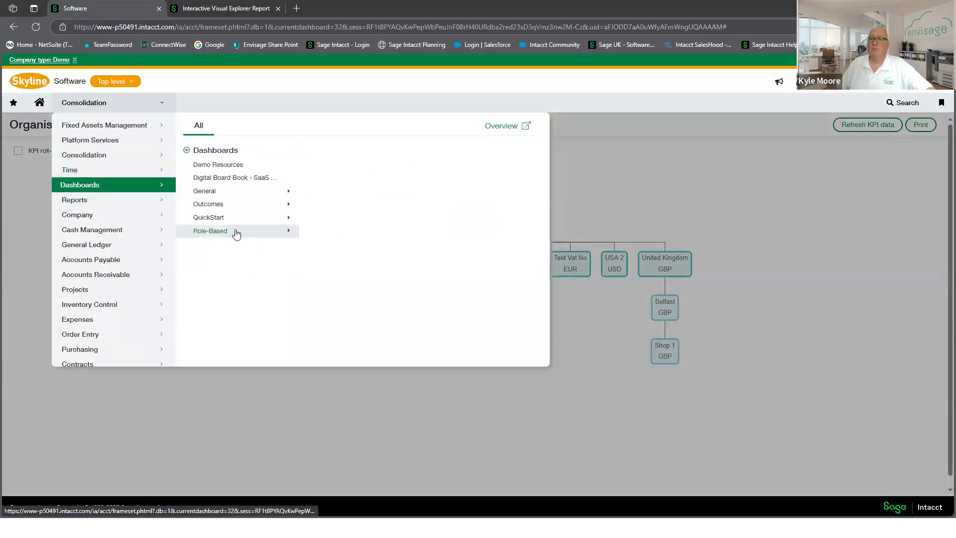
mouse_move(232, 232)
click(347, 251)
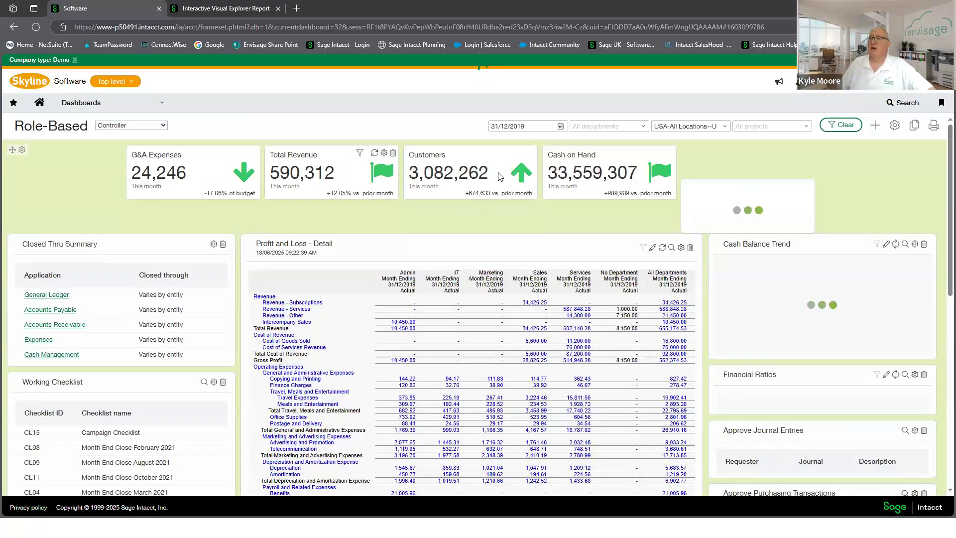
click(131, 84)
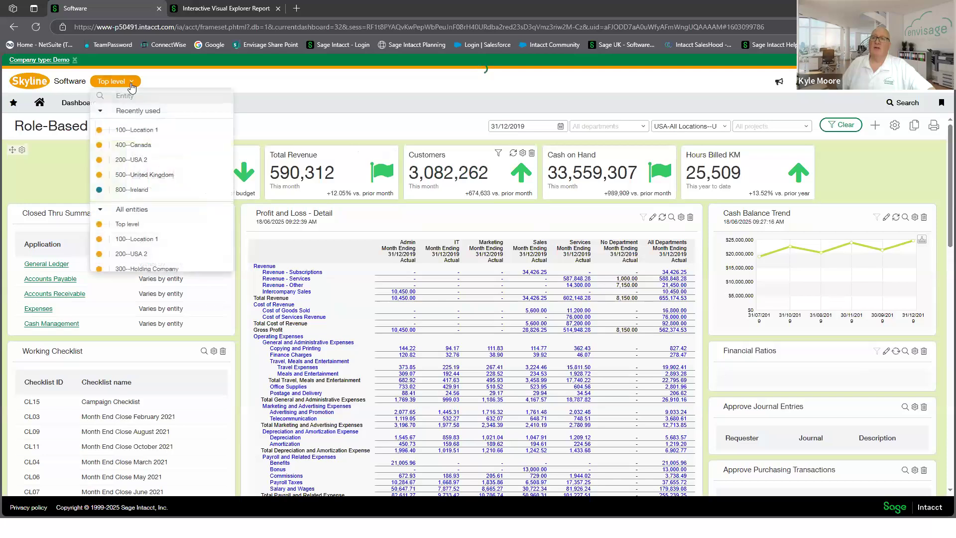
click(139, 130)
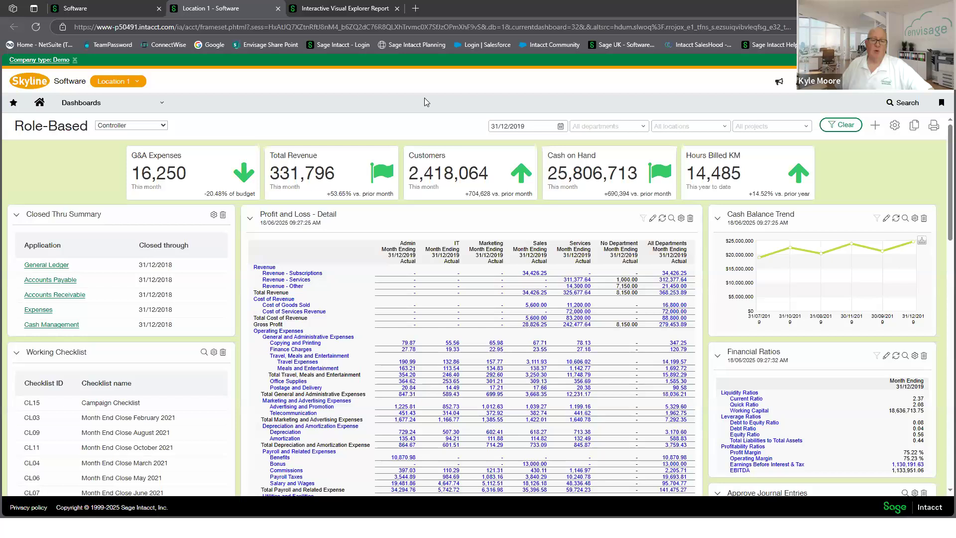
click(79, 107)
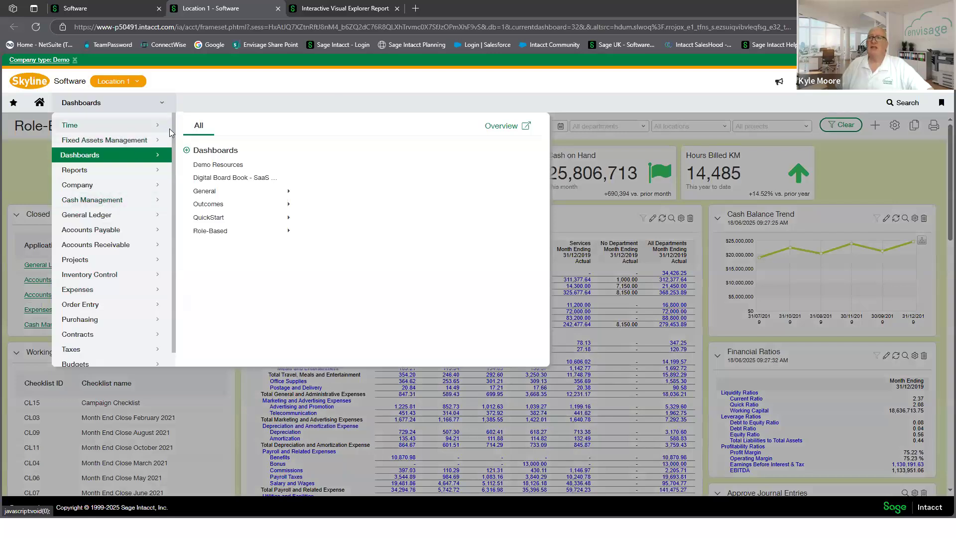
click(278, 8)
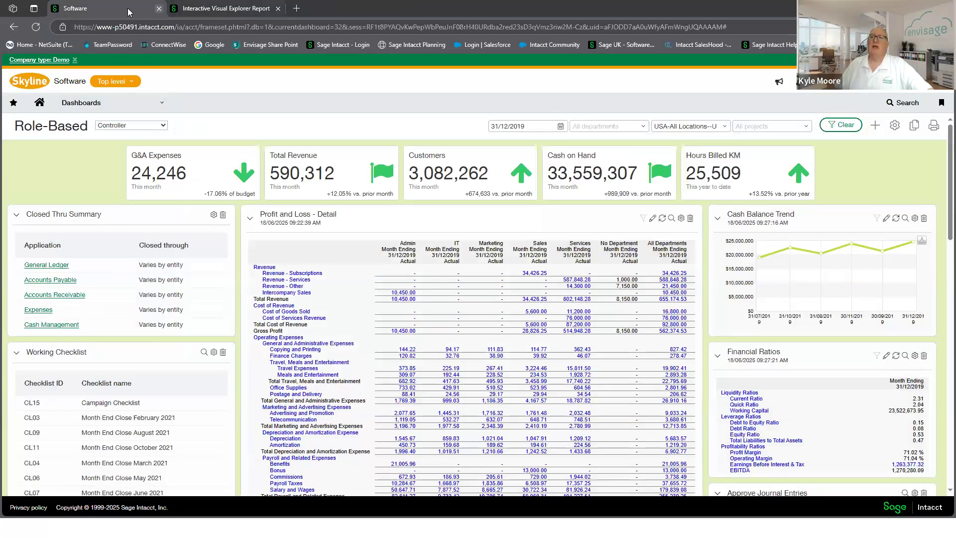
Open the Financial reports list, look at the available templates in the QuickStart library, and return to the list
click(120, 107)
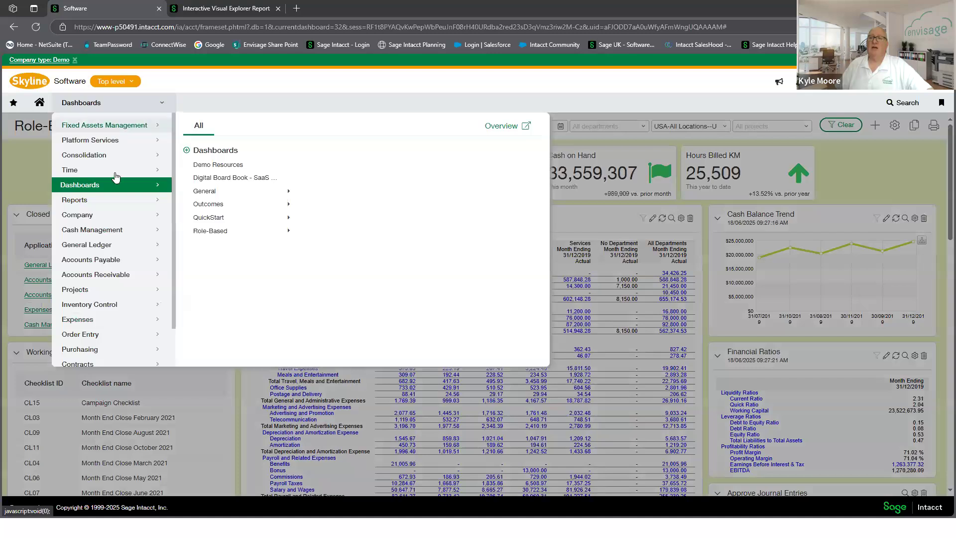
mouse_move(105, 204)
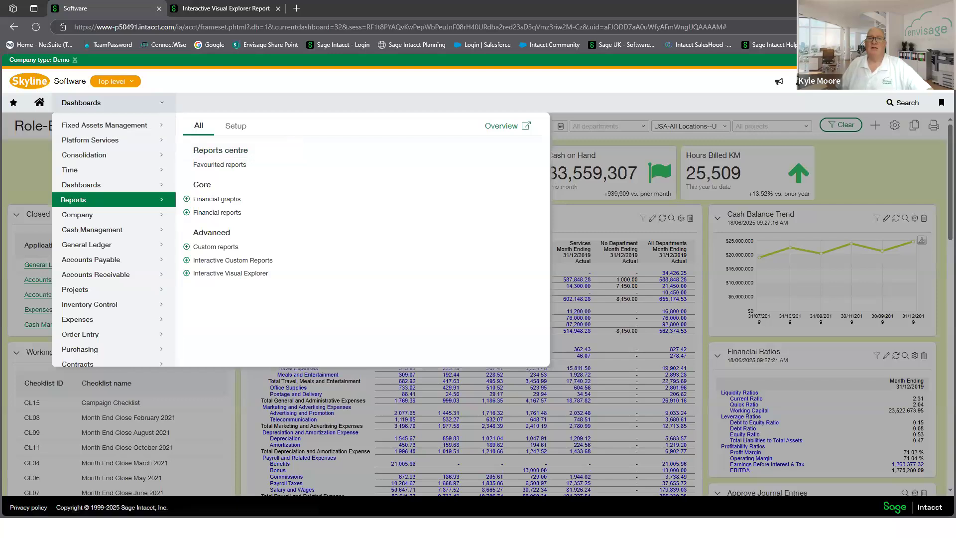
click(223, 214)
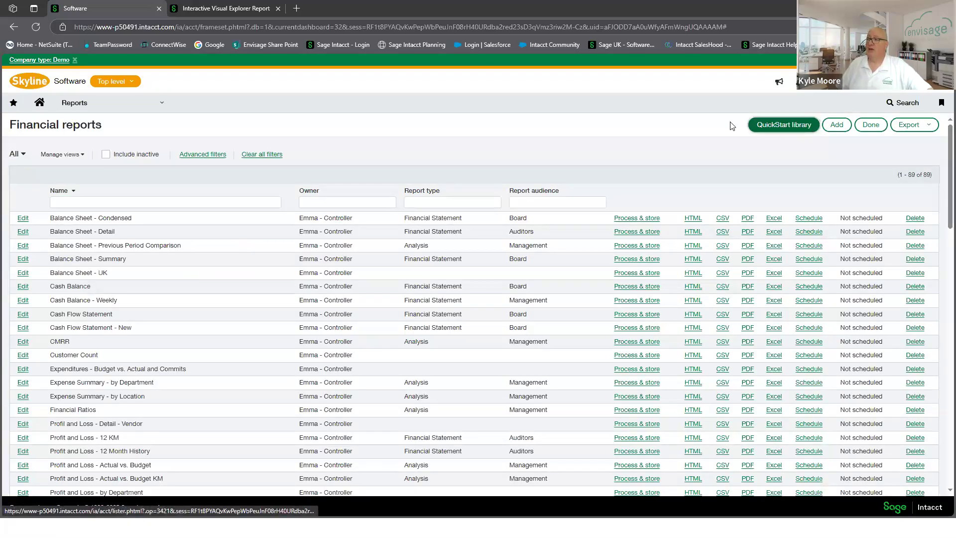
click(772, 128)
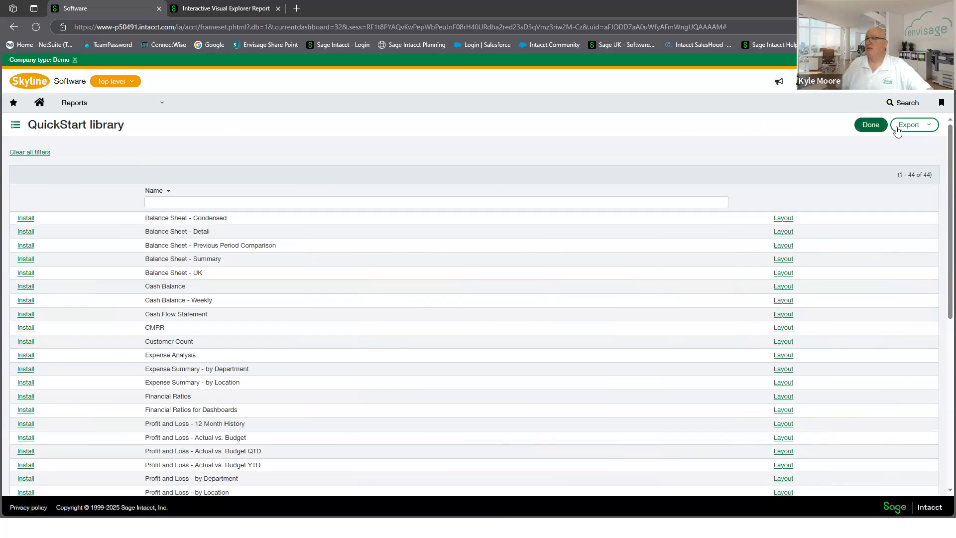
click(871, 125)
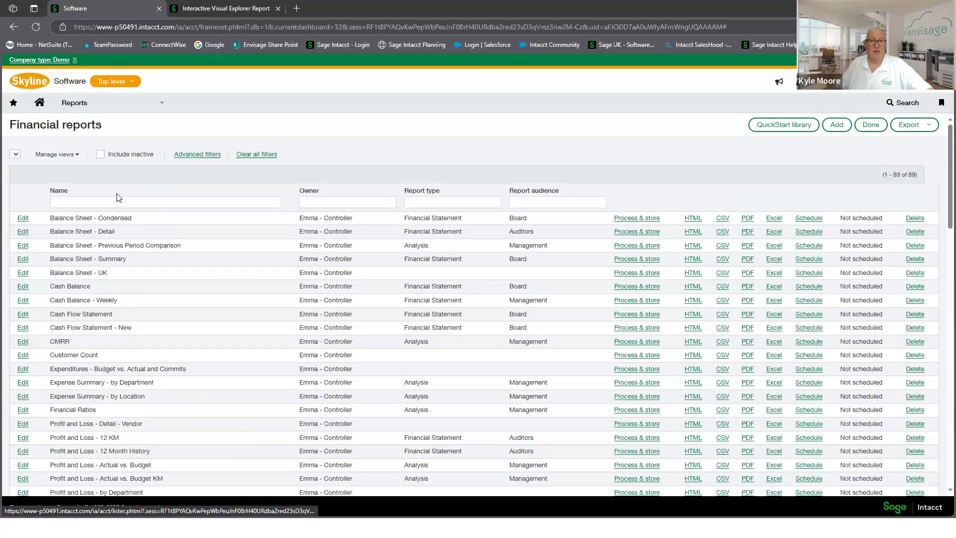
Run the Profit and Loss - Detail report in HTML as of 31/12/2019 for USA-All Locations on the accrual method
scroll(60, 199, down, 3)
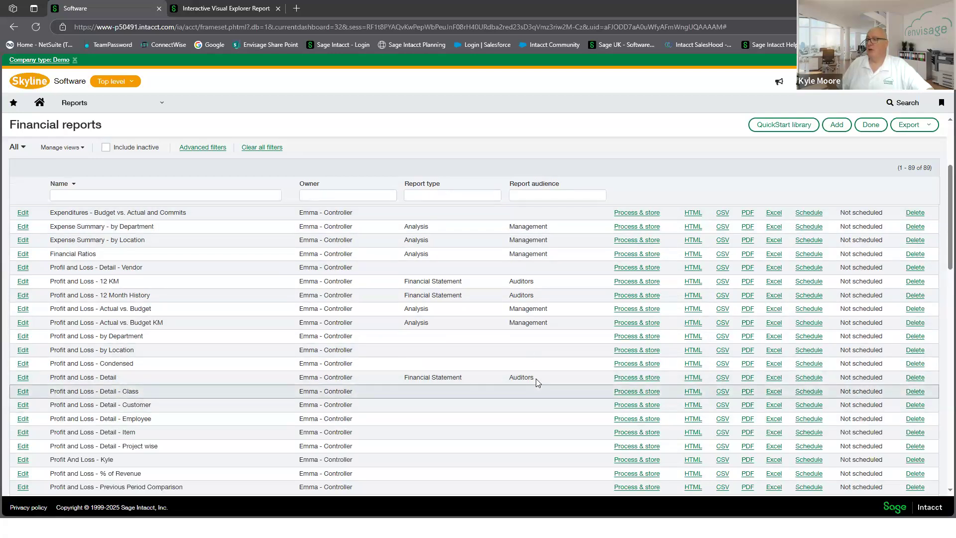
click(695, 378)
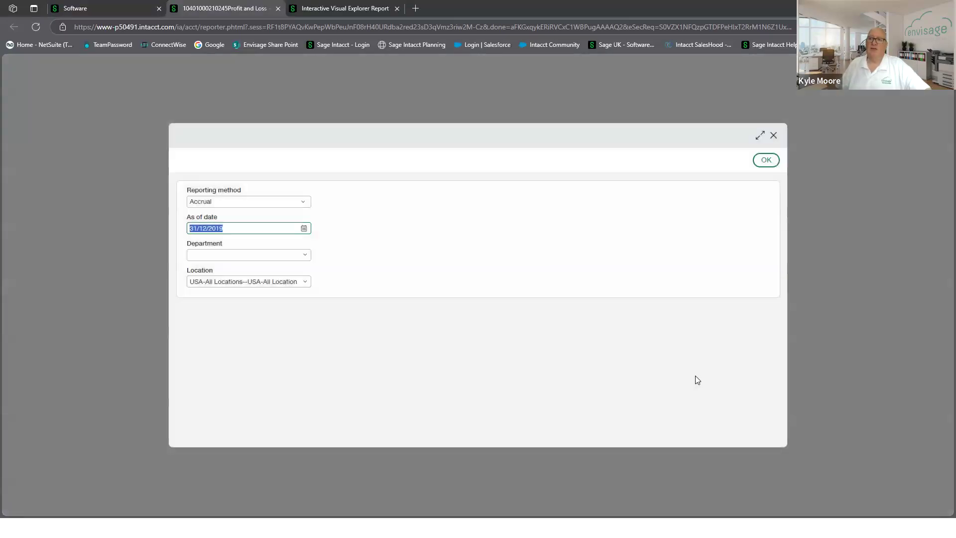
click(766, 160)
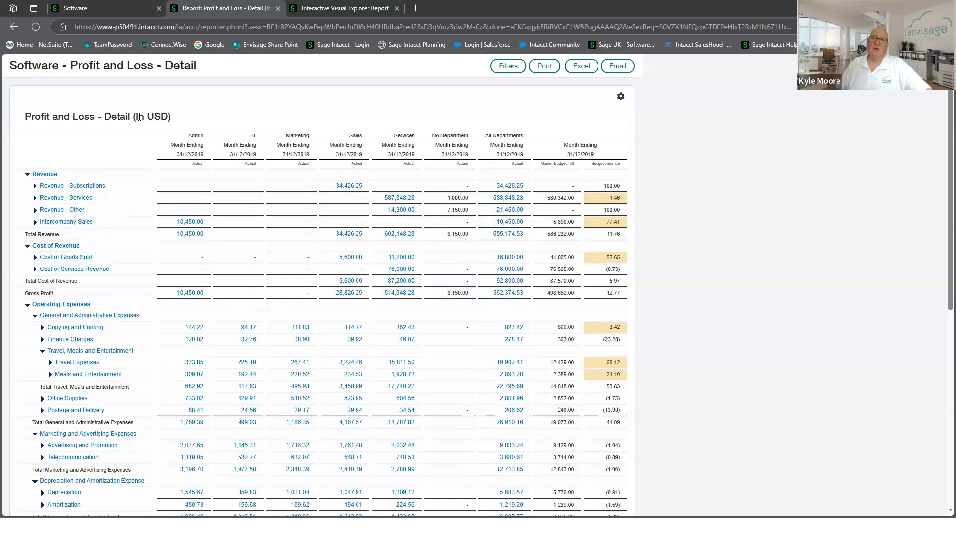
Expand Revenue - Subscriptions and drill from the Sales amount of OE Subscriptions into the Cleco Corporation journal entry for item 10800
click(33, 189)
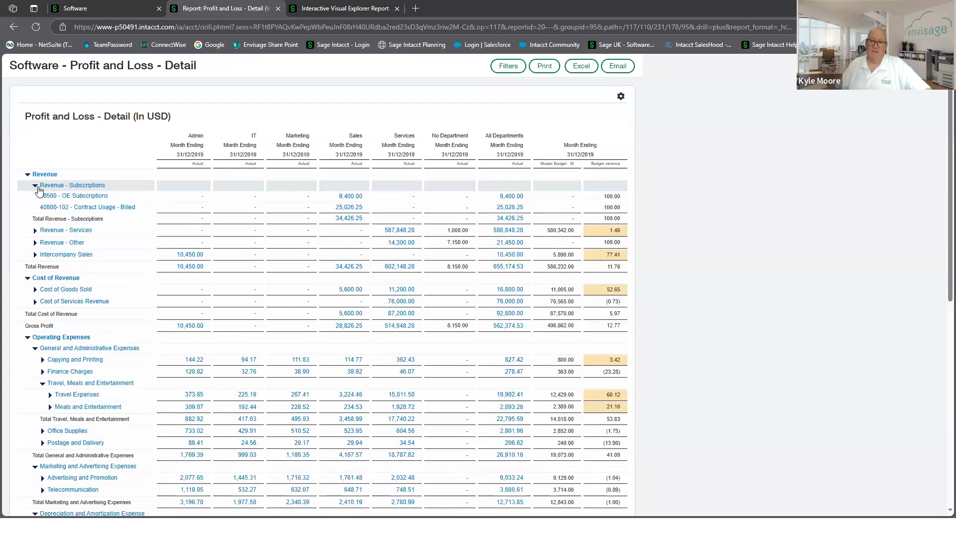
click(344, 198)
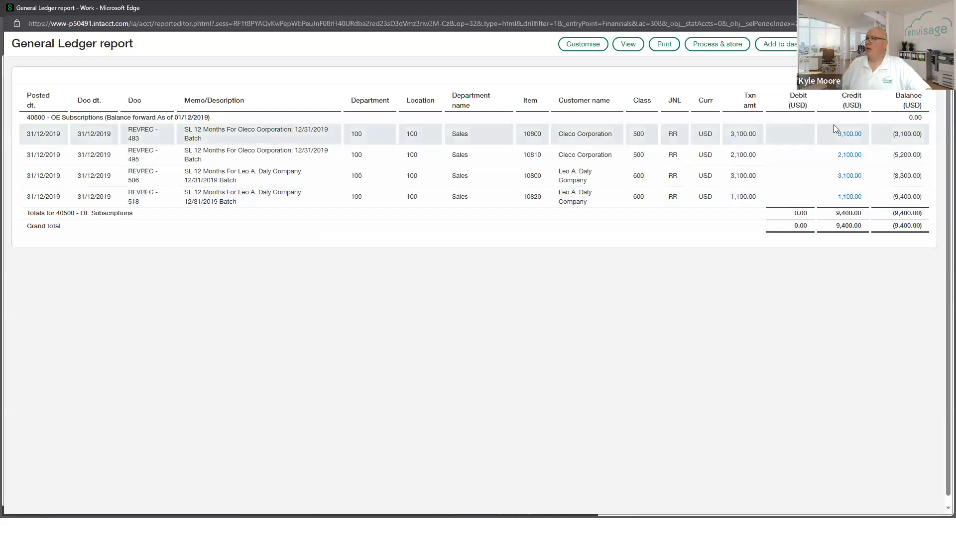
click(843, 133)
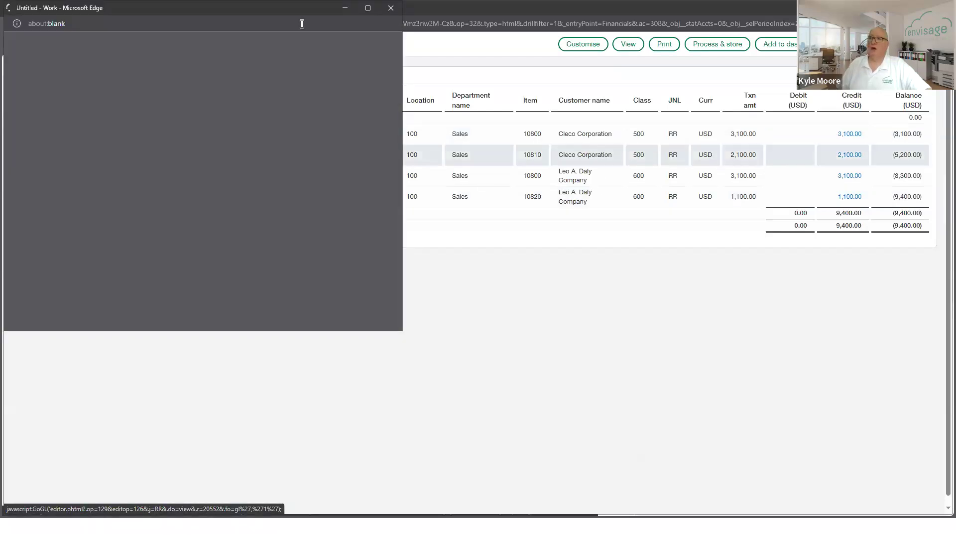
click(367, 8)
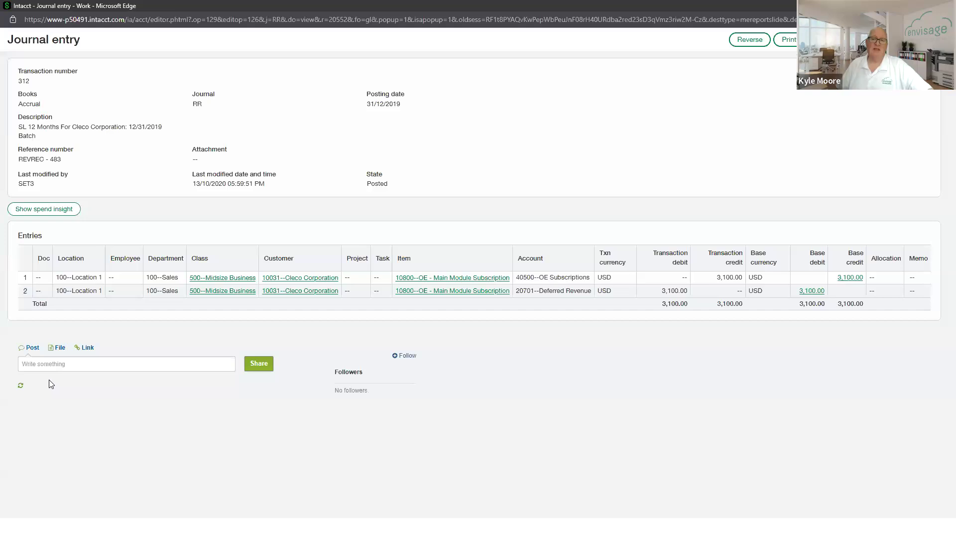
Write the post "Note for the auditor." on the journal entry, mention a colleague in it, and close the entry
click(50, 362)
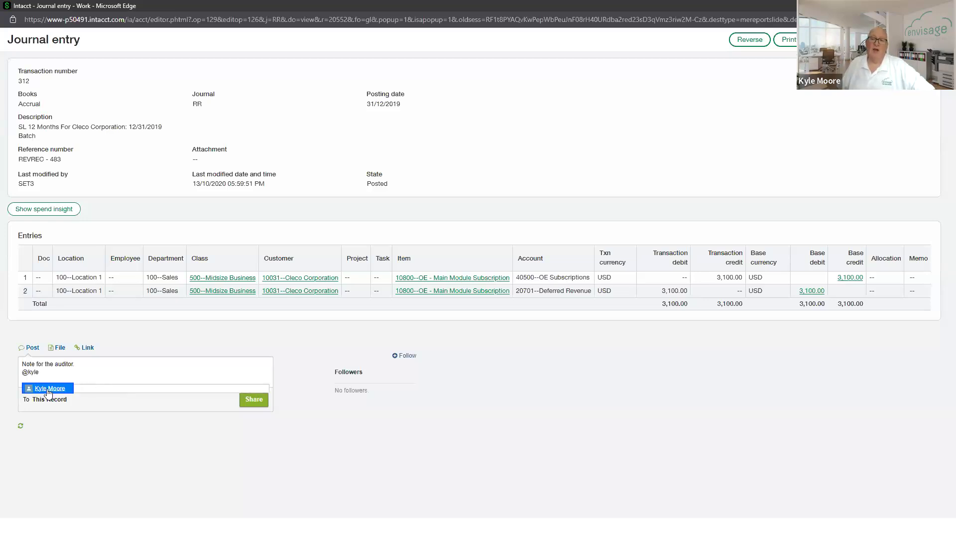
click(45, 389)
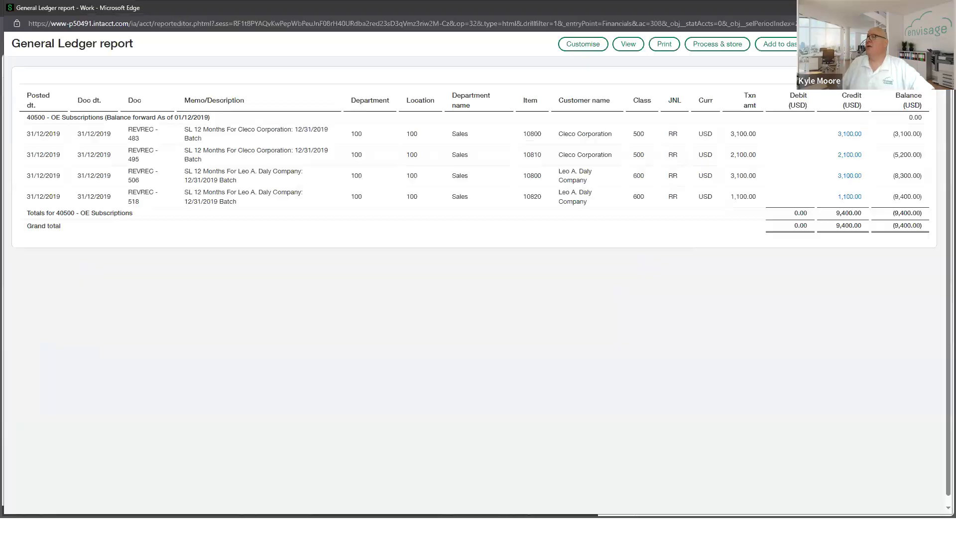
Close the Profit and Loss - Detail report and look through the Financial reports list
key(alt+Tab)
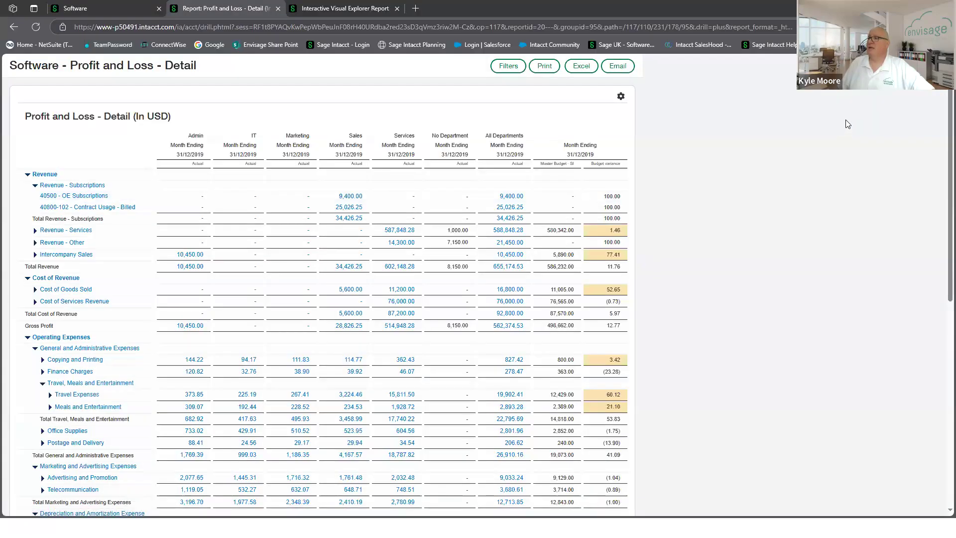
click(278, 9)
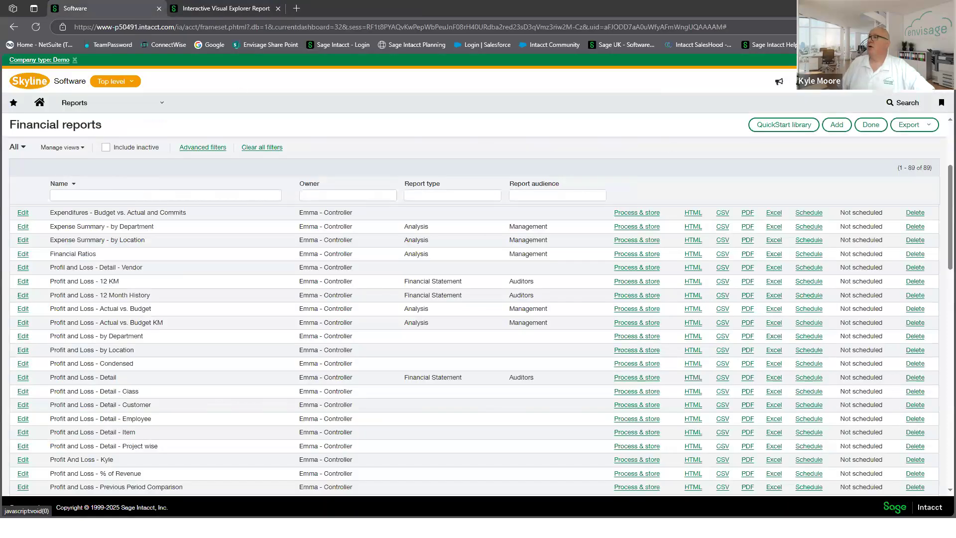
click(881, 82)
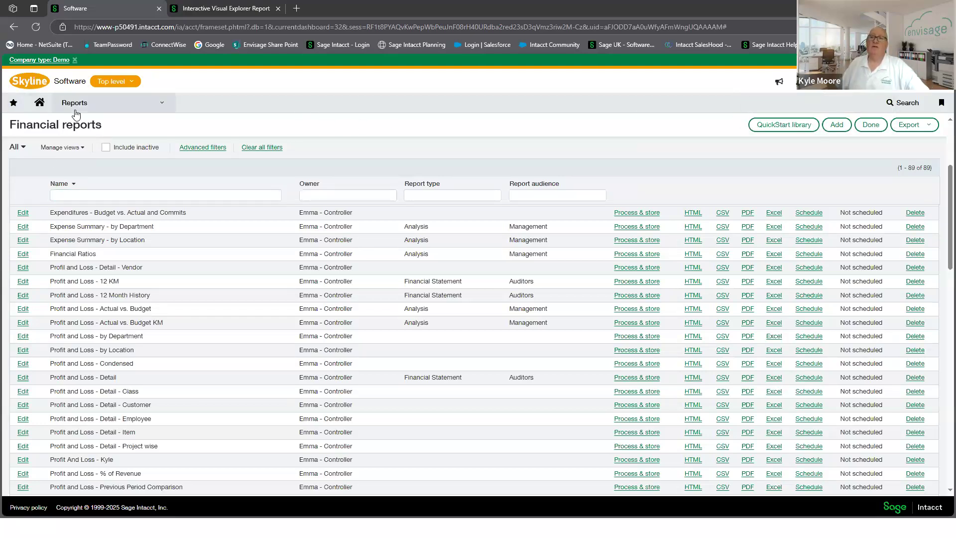
scroll(130, 401, down, 4)
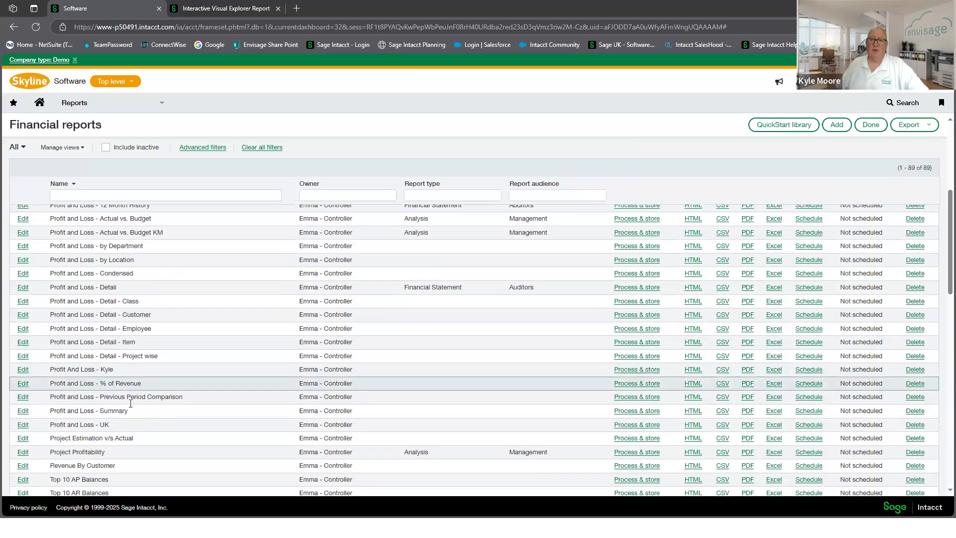
scroll(130, 406, down, 7)
scroll(130, 408, up, 12)
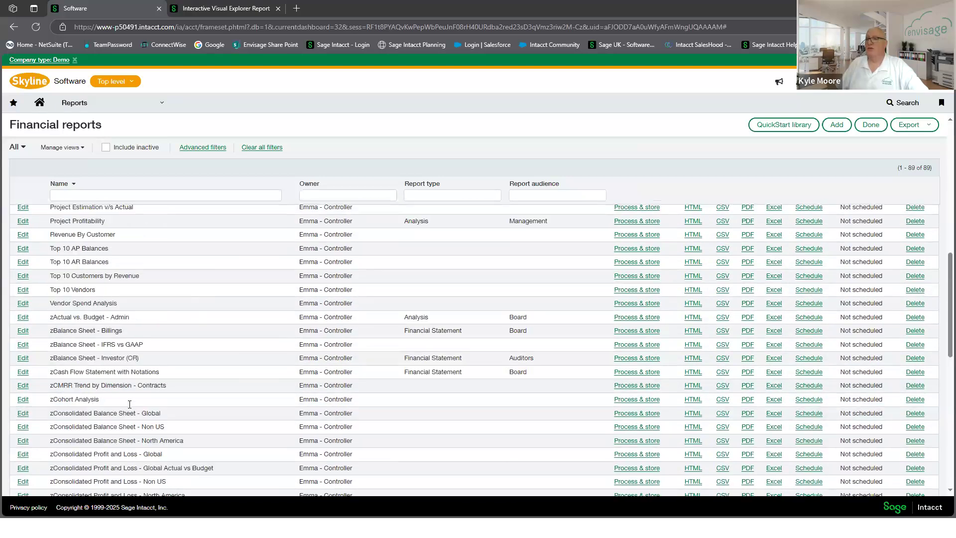
Look at the available report types and switch to the Interactive Visual Explorer report on projects
click(83, 107)
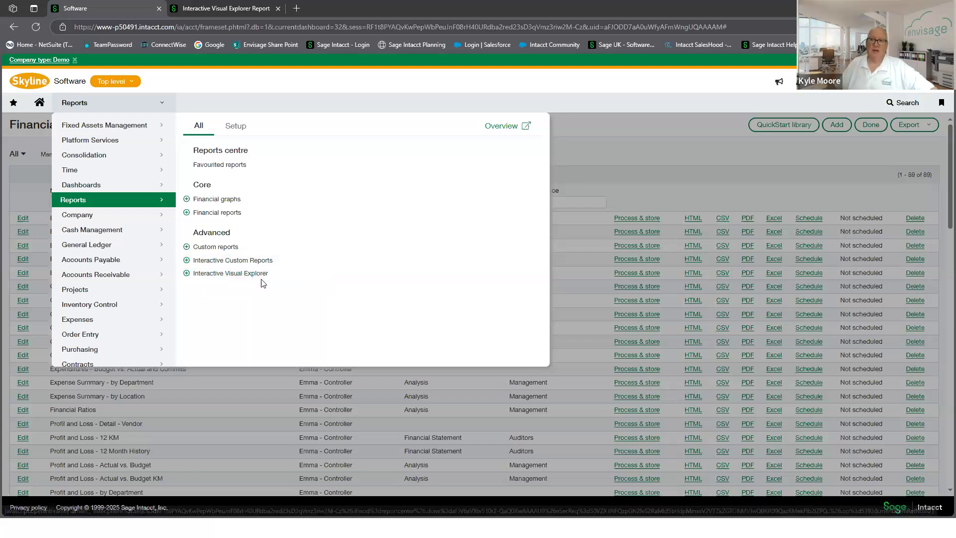
click(212, 12)
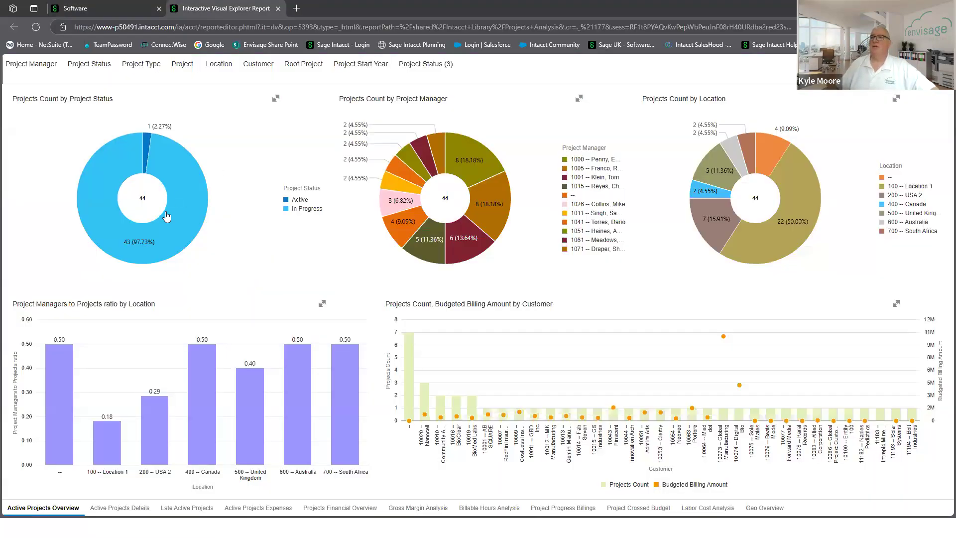
mouse_move(153, 244)
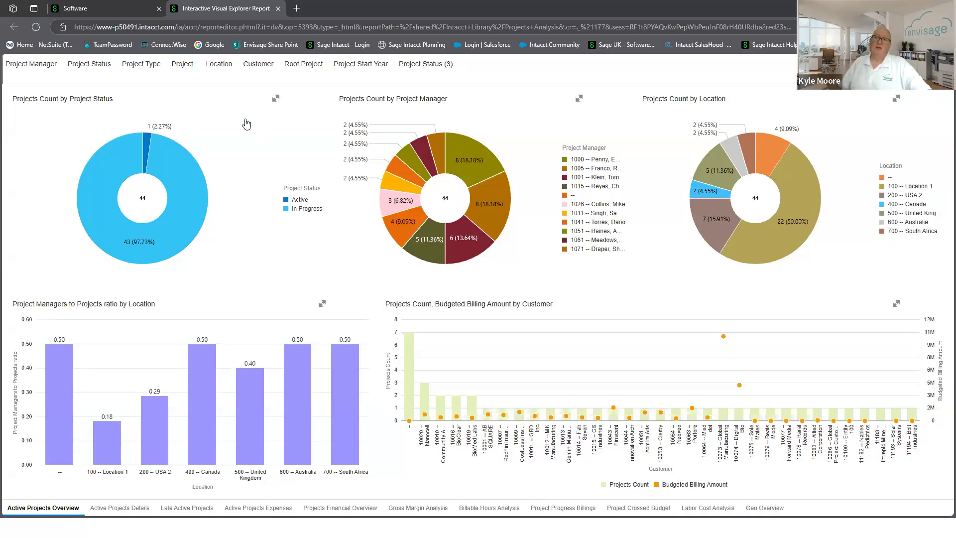
Try to filter the project charts by locations 100 and 300, and clear the location selections
click(192, 66)
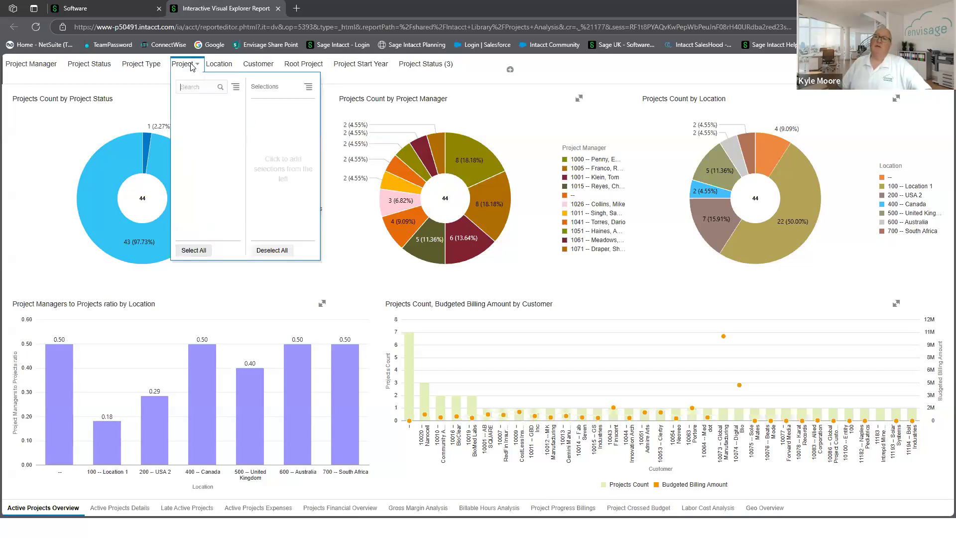
click(230, 66)
click(246, 114)
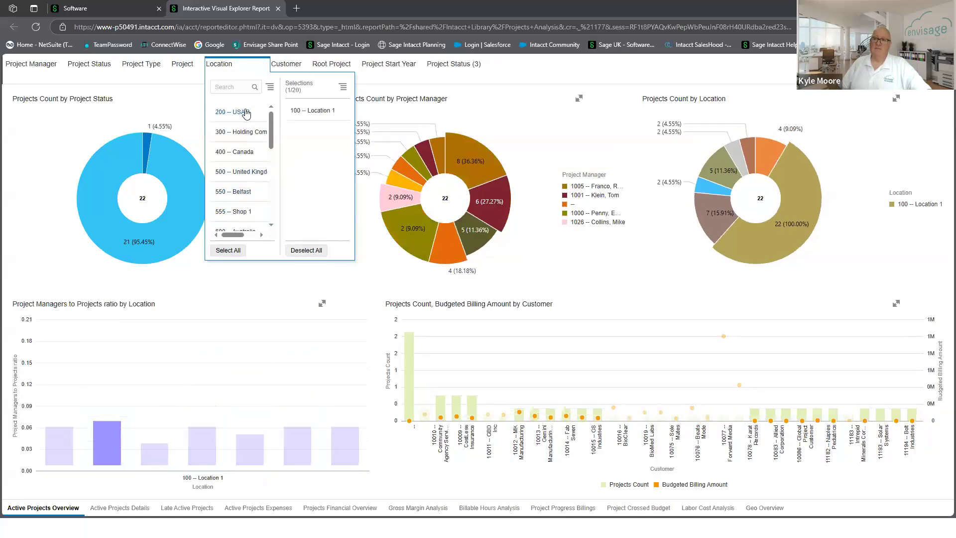
click(248, 132)
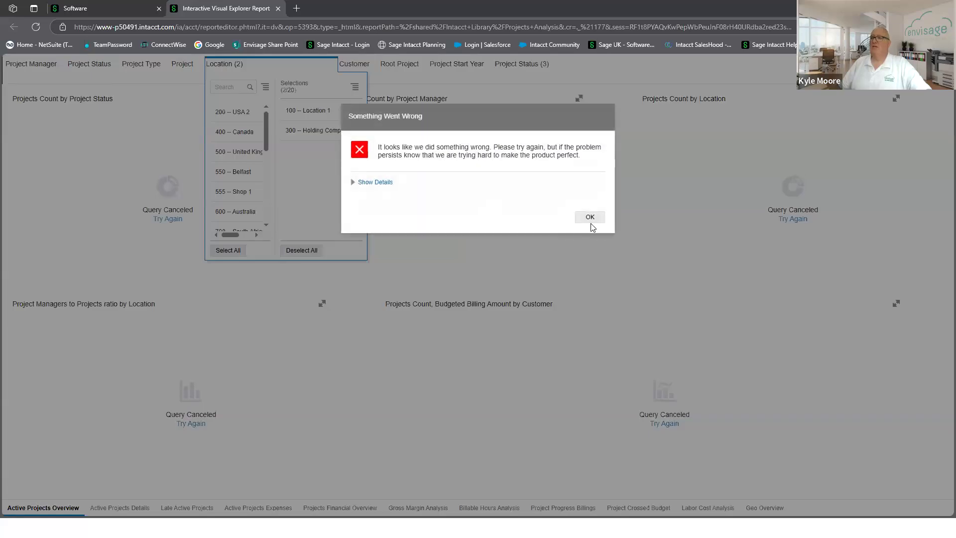
click(593, 227)
click(590, 217)
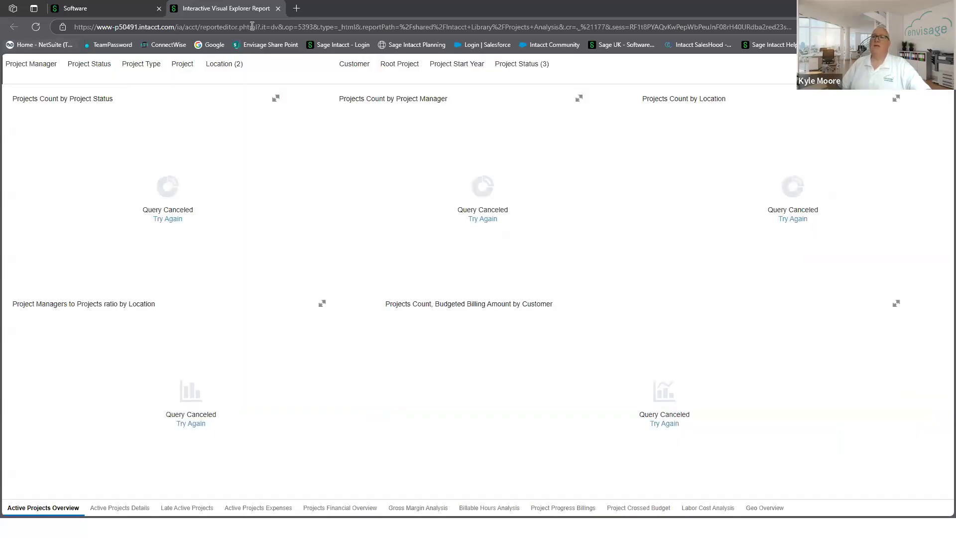
click(216, 64)
click(302, 251)
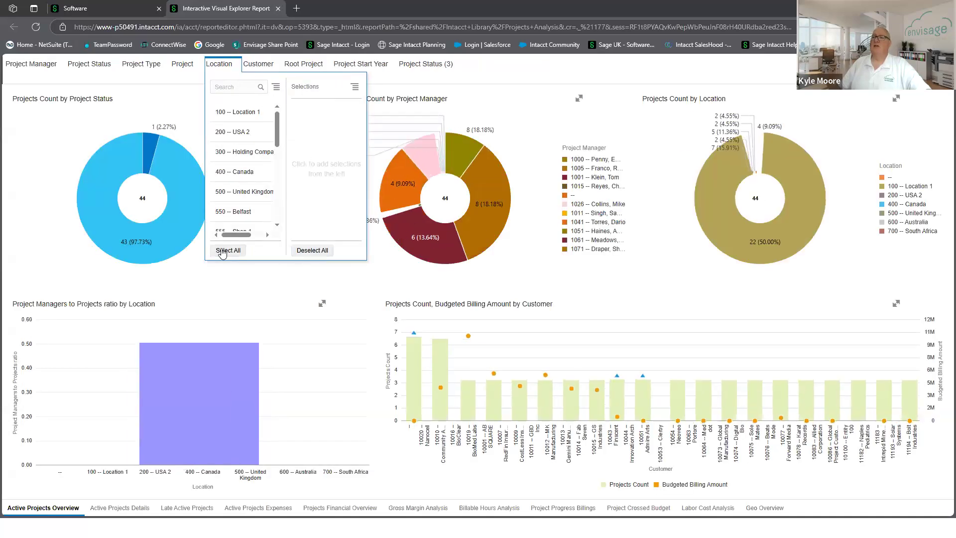
click(527, 105)
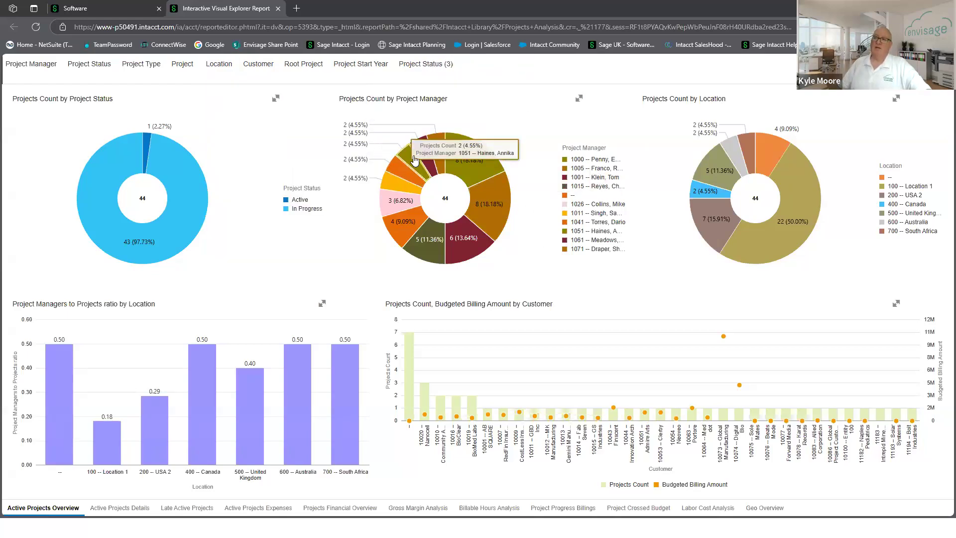
Try to view the Active Projects Details page and return to the Active Projects Overview
click(430, 232)
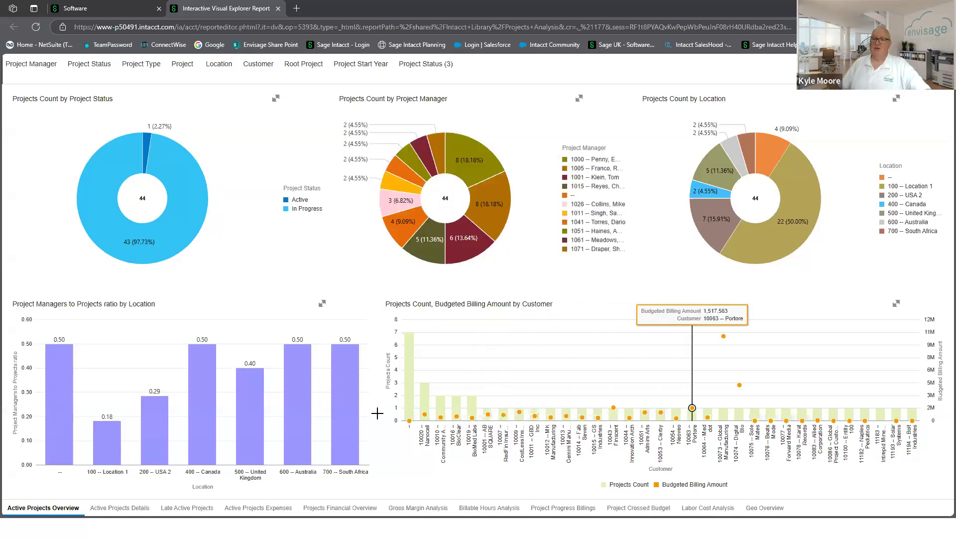
click(138, 509)
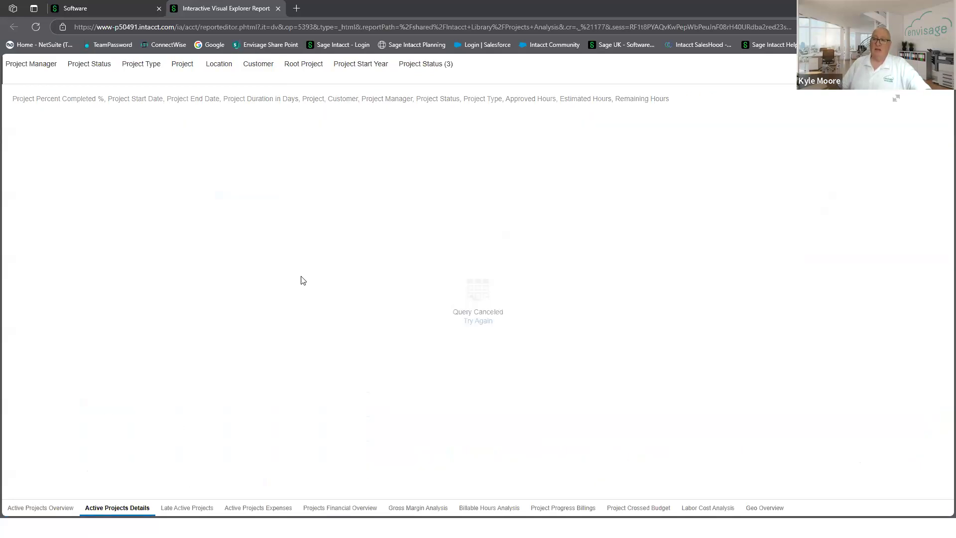
click(591, 216)
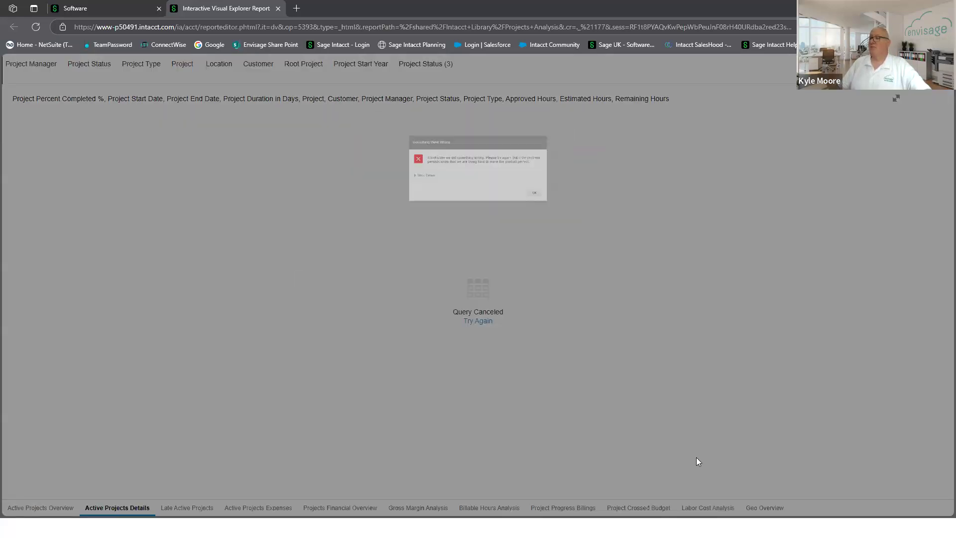
click(34, 515)
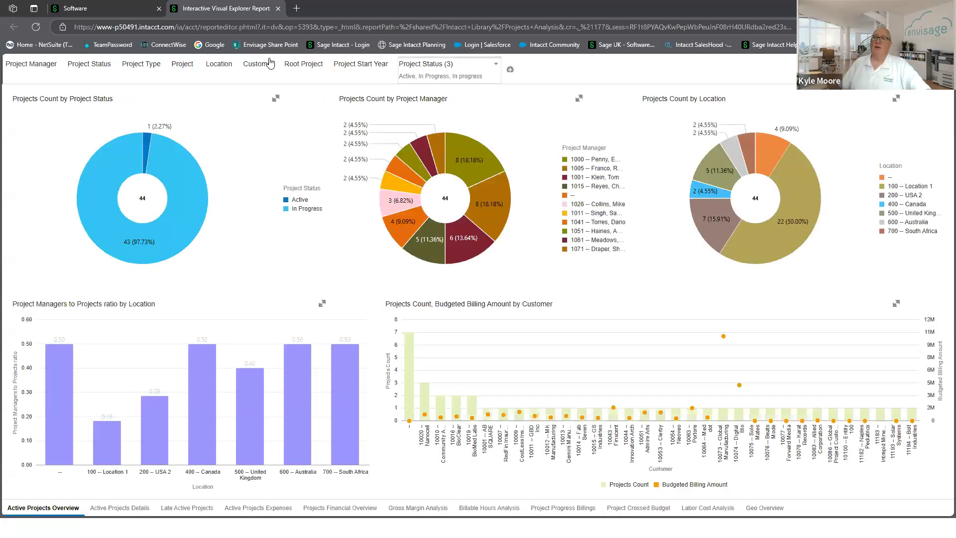
Try to filter the overview charts by all projects, and clear the project selections
click(190, 72)
click(194, 250)
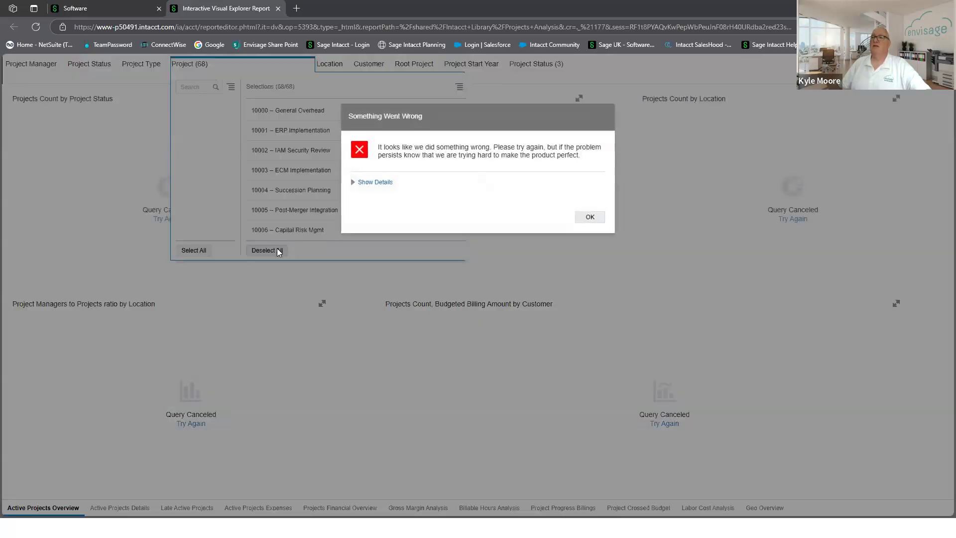
click(590, 217)
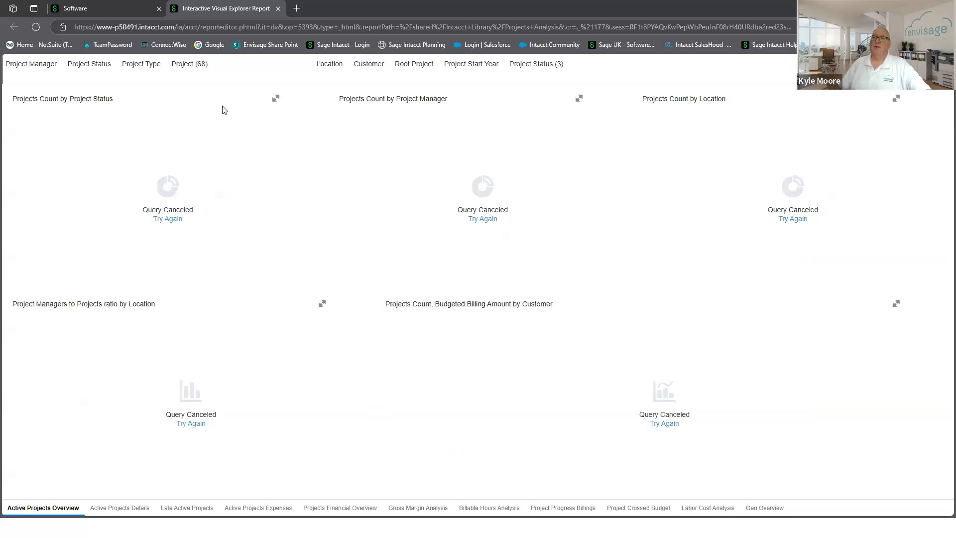
click(204, 65)
click(257, 247)
click(219, 64)
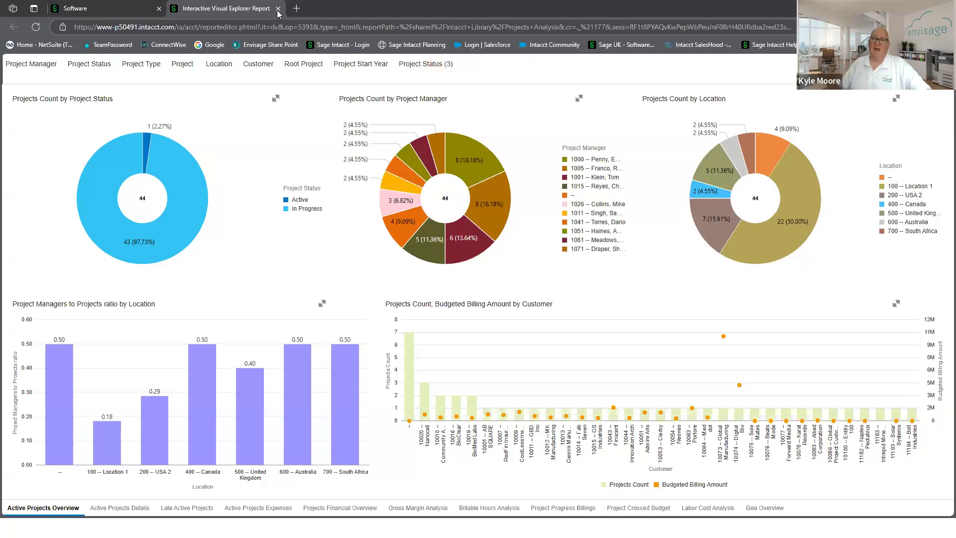
Switch to the Not-for-Profit company and open its Projects or Grants list
click(121, 7)
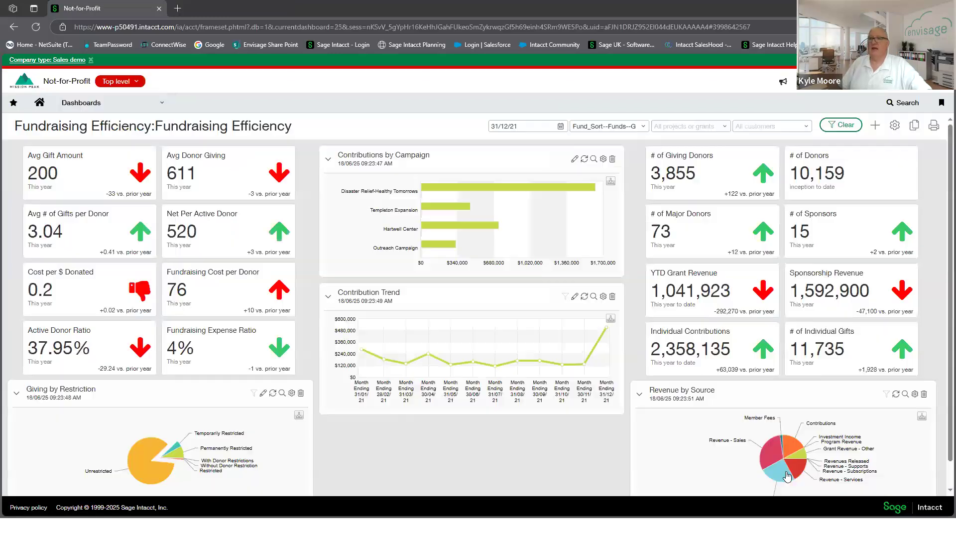
click(89, 105)
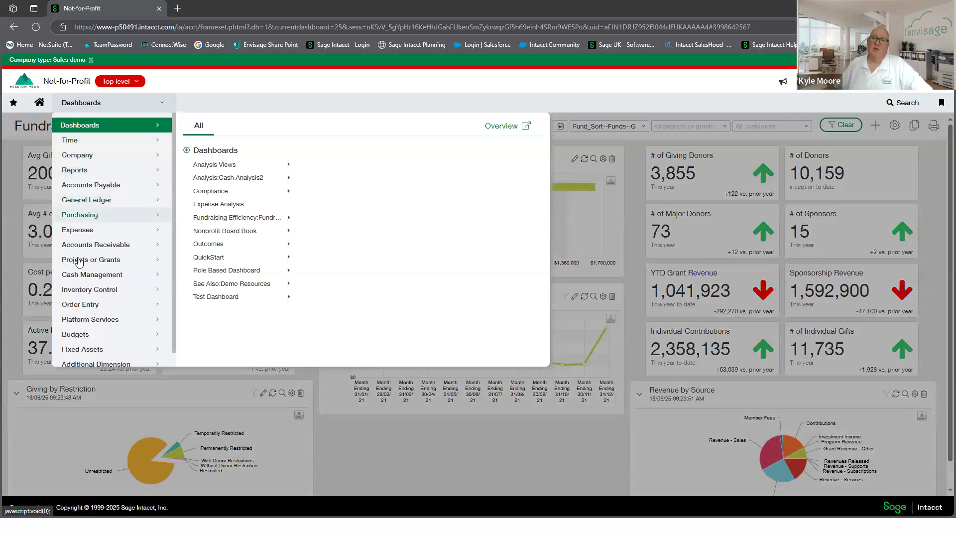
click(104, 258)
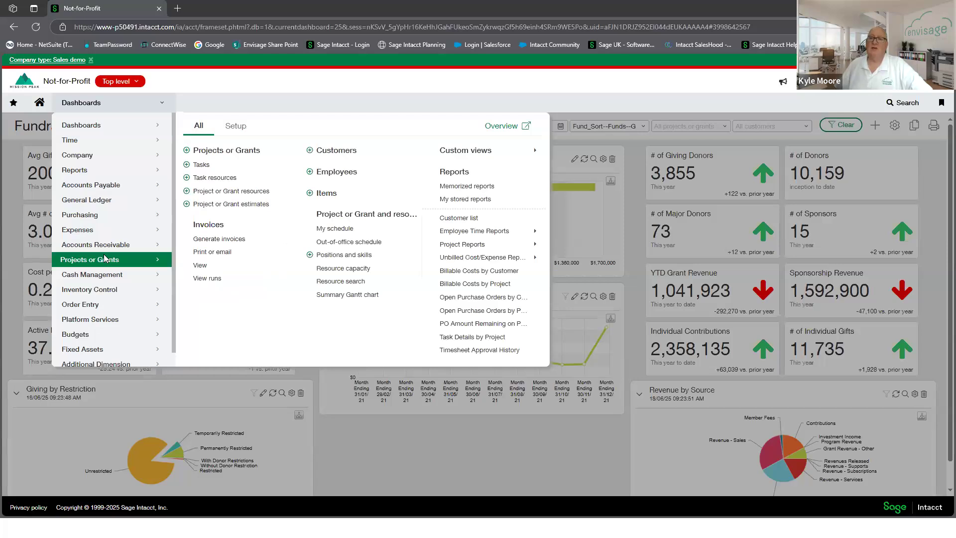
click(225, 151)
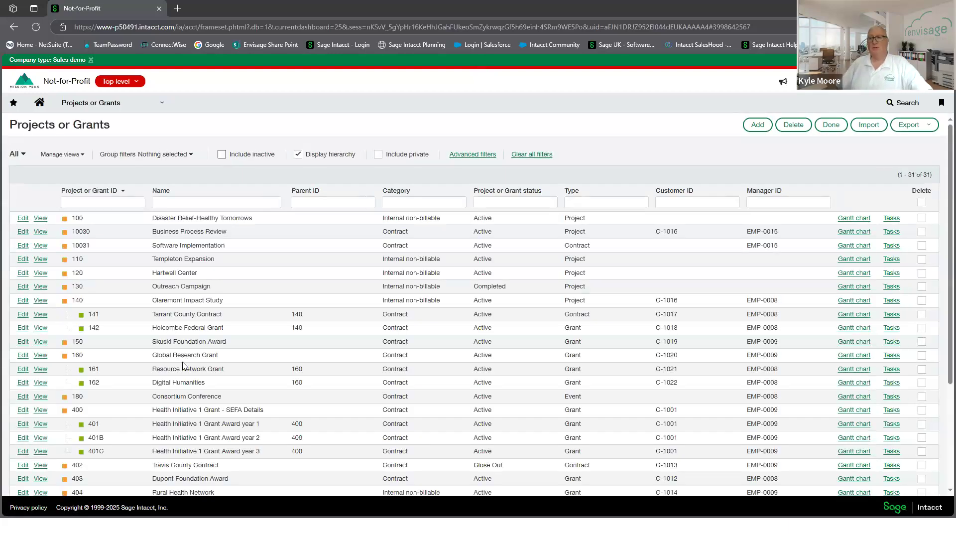
Find grant 400, Health Initiative 1 Grant - SEFA Details, in the hierarchy and open its record for viewing
scroll(182, 371, down, 3)
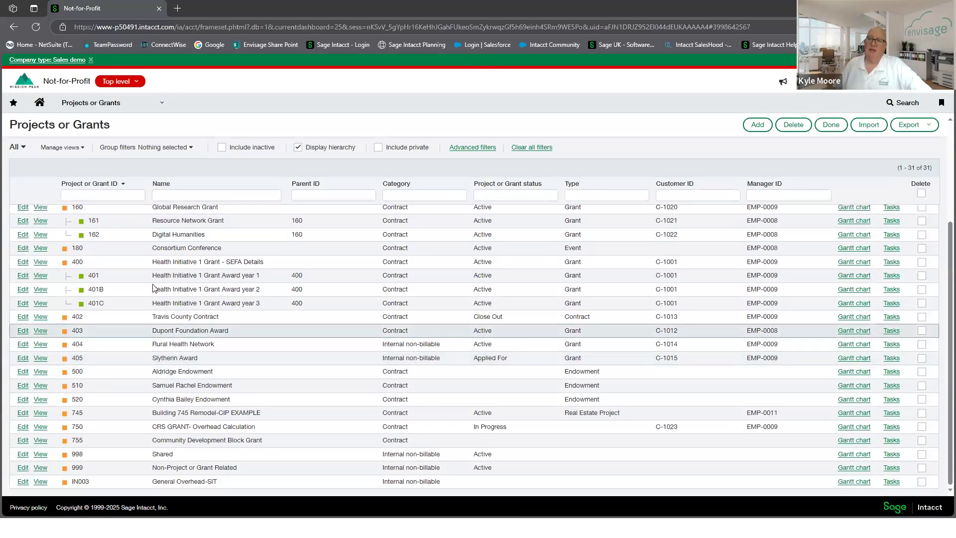
drag(156, 262, 276, 266)
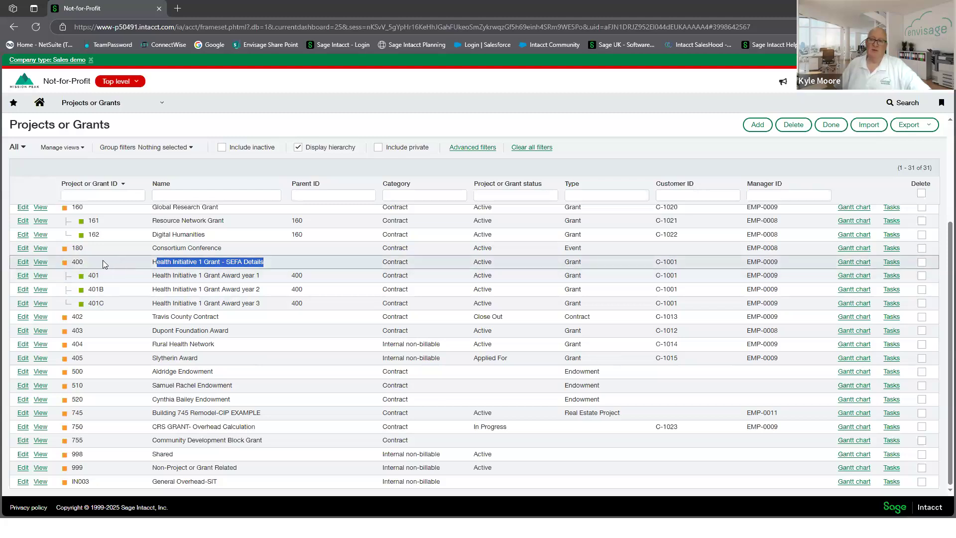
click(266, 289)
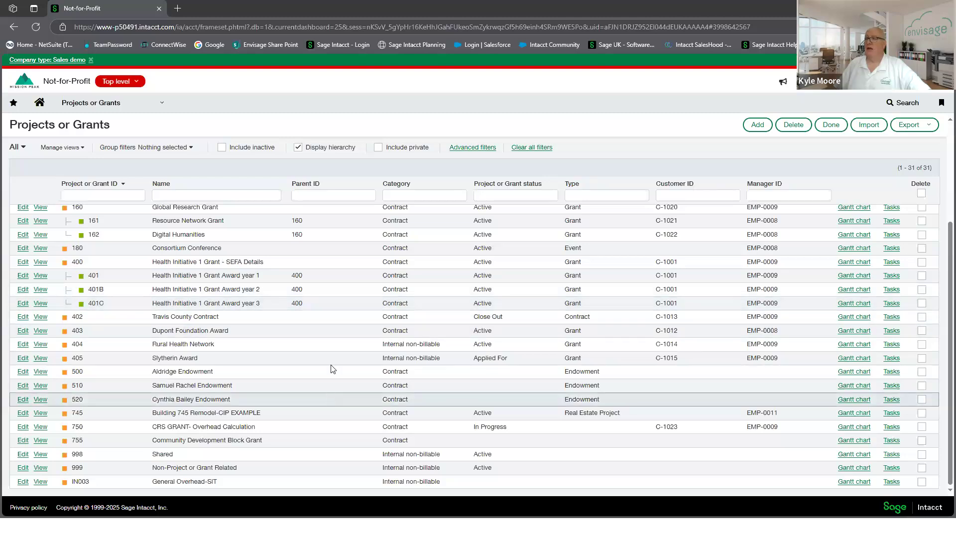
click(39, 267)
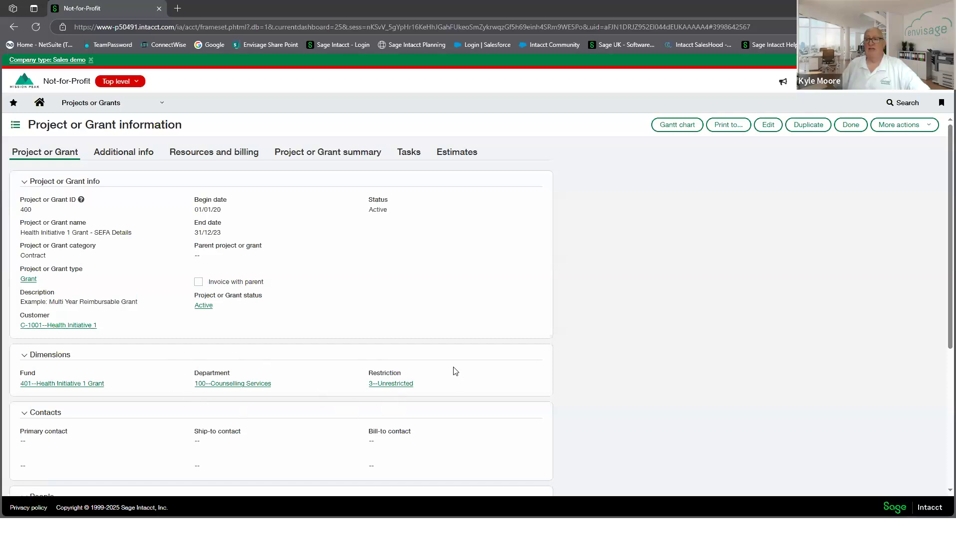
Review the grant's additional information, including its SEFA and progress details, and its resources and billing
click(139, 156)
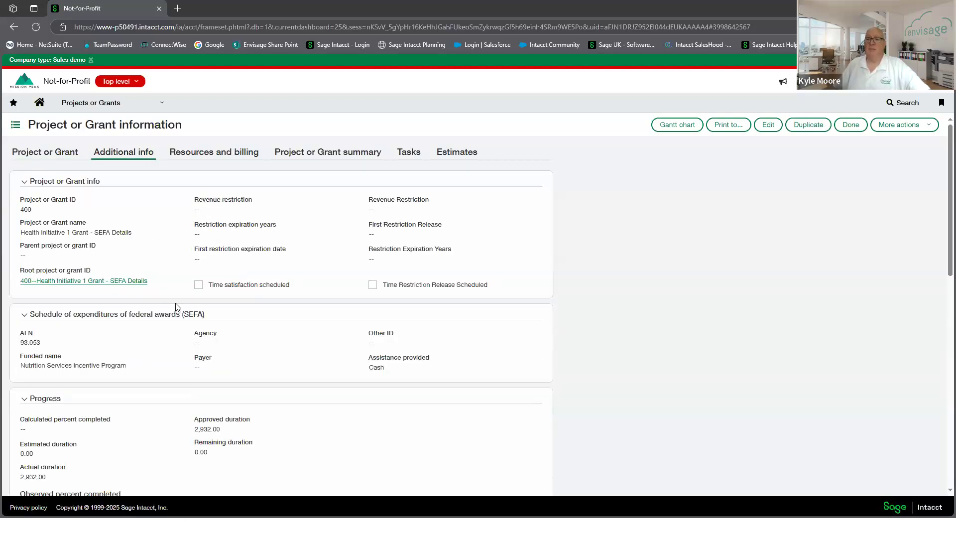
scroll(207, 349, down, 2)
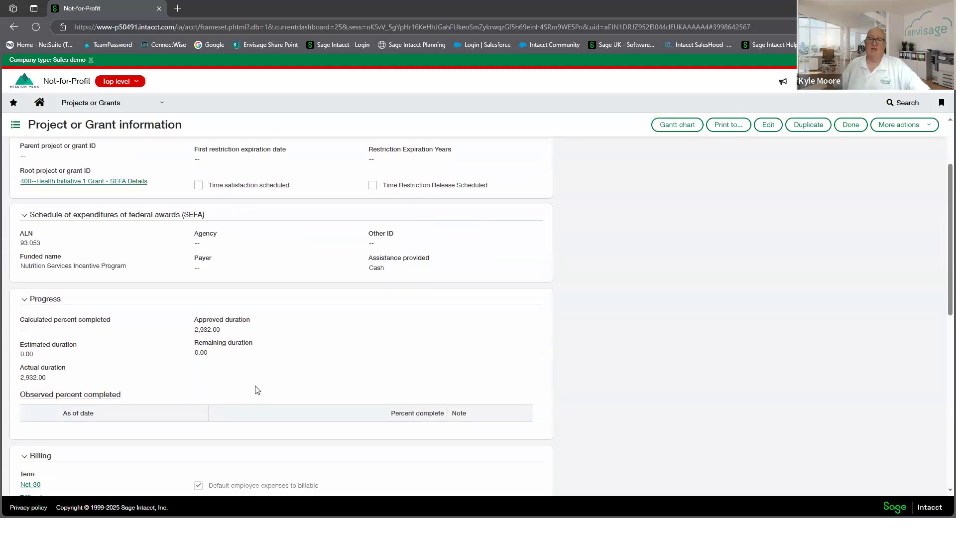
scroll(256, 390, up, 3)
click(222, 152)
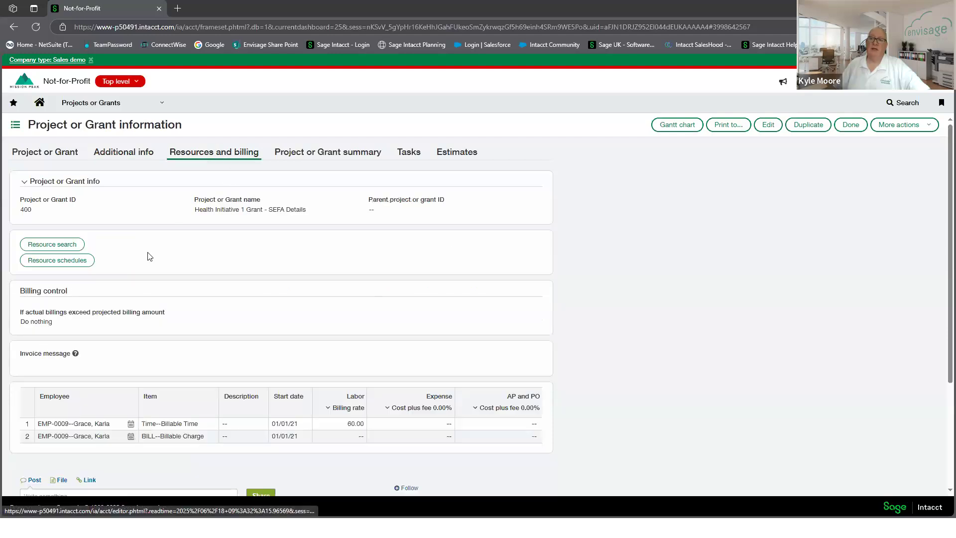
Review the grant's financial summary and projections, view its Gantt chart, and close the chart
click(332, 157)
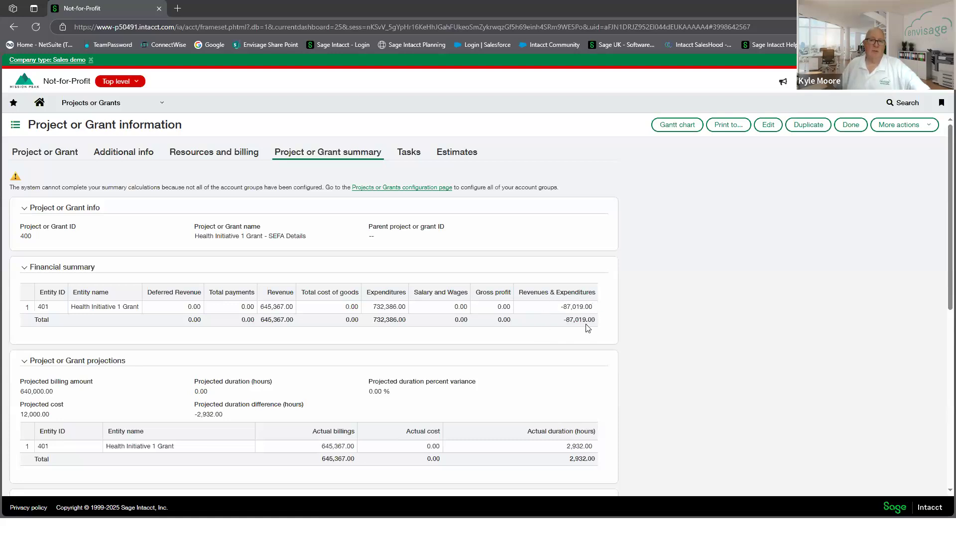
click(695, 126)
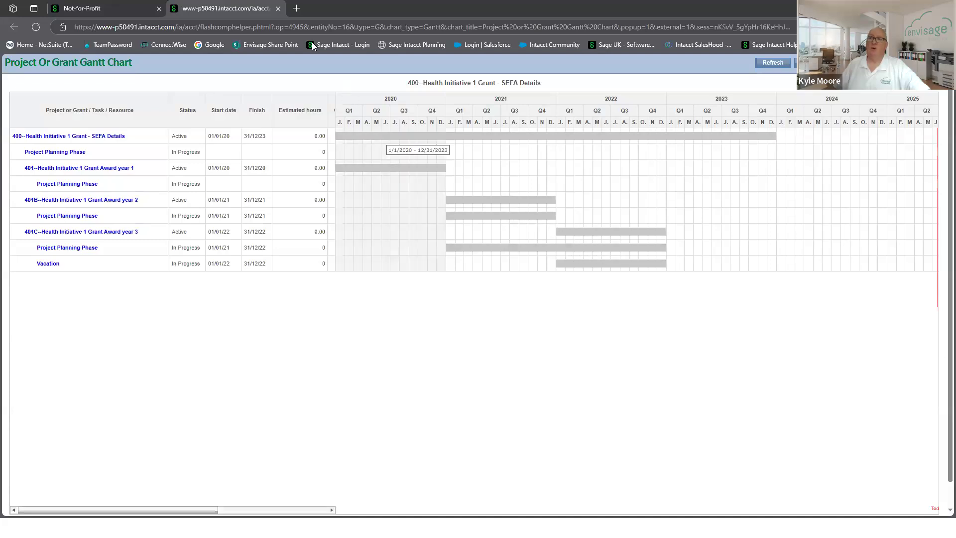
click(278, 8)
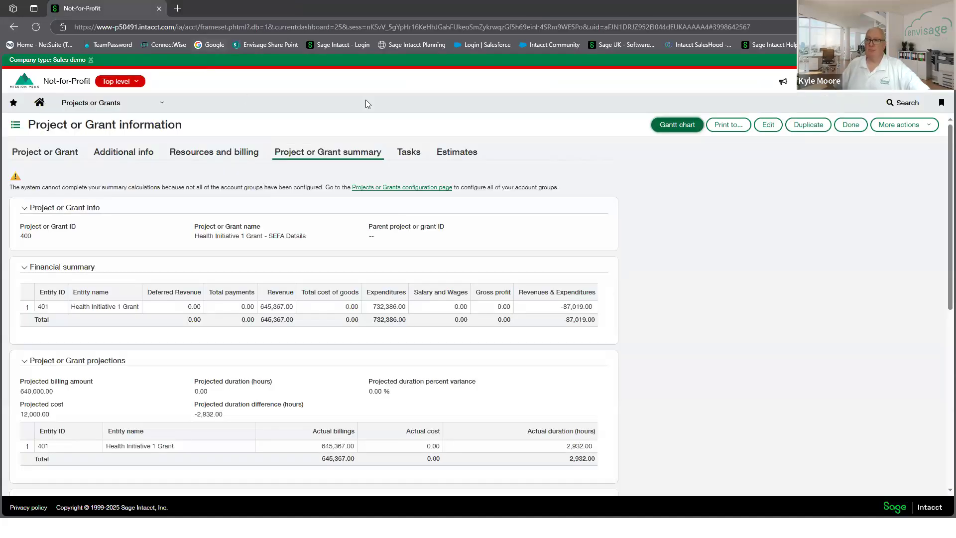
Close the grant record and its list, open the bookmarked Donations page, and start a new other receipt
click(851, 125)
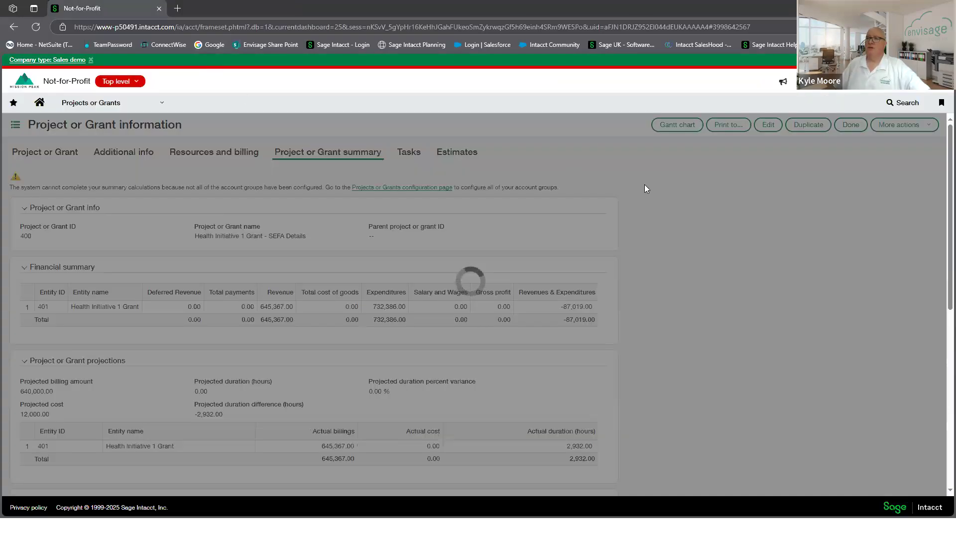
click(831, 125)
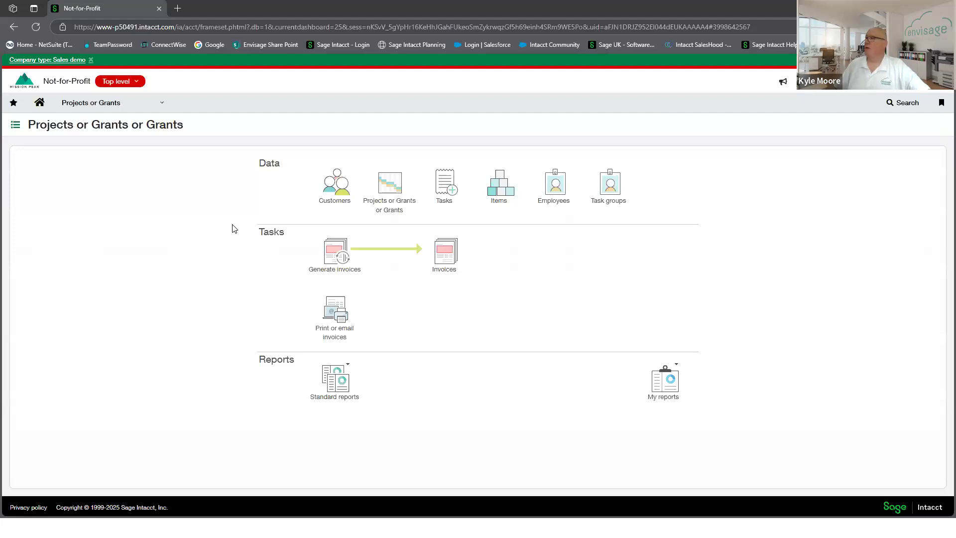
click(941, 104)
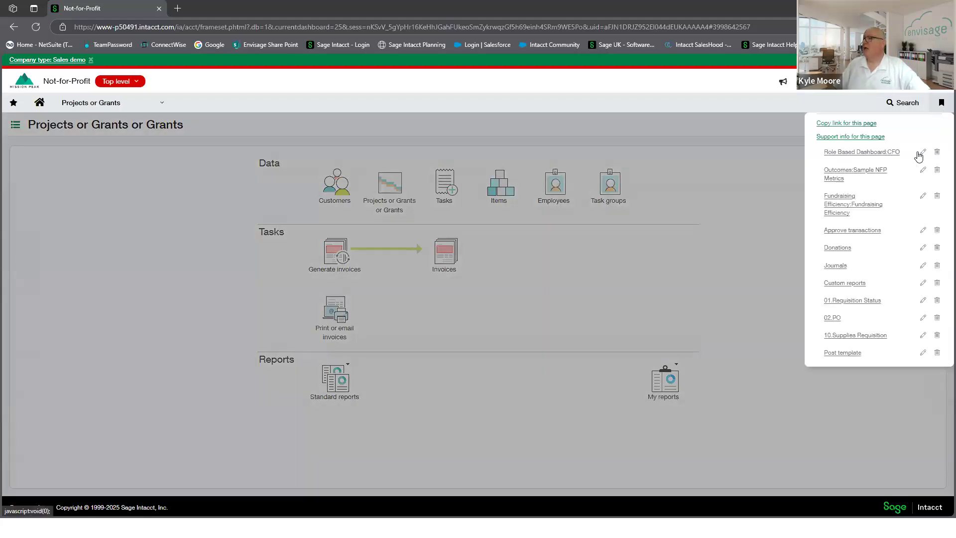
click(839, 249)
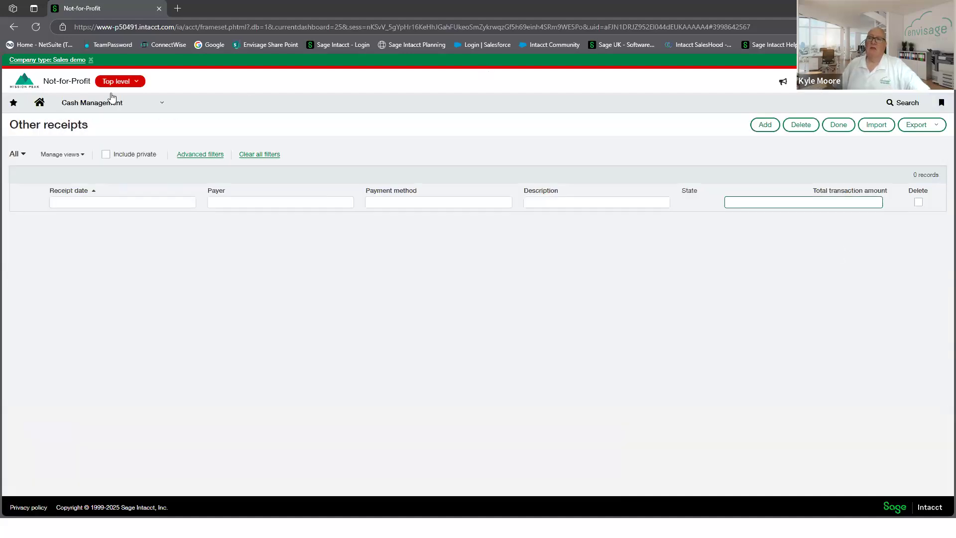
click(763, 125)
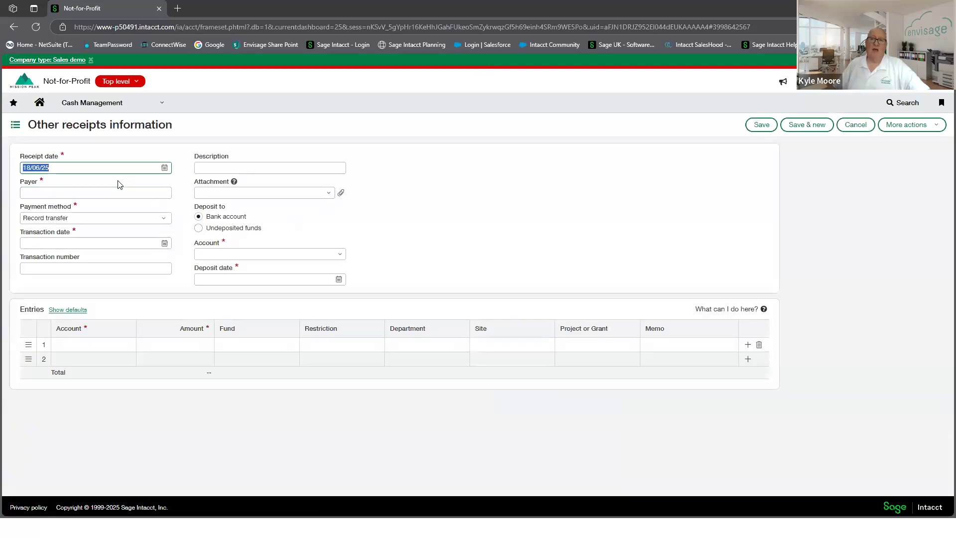
Assign grant 400, Health Initiative 1 Grant - SEFA Details, to the receipt's first entry line and discard the receipt
click(110, 346)
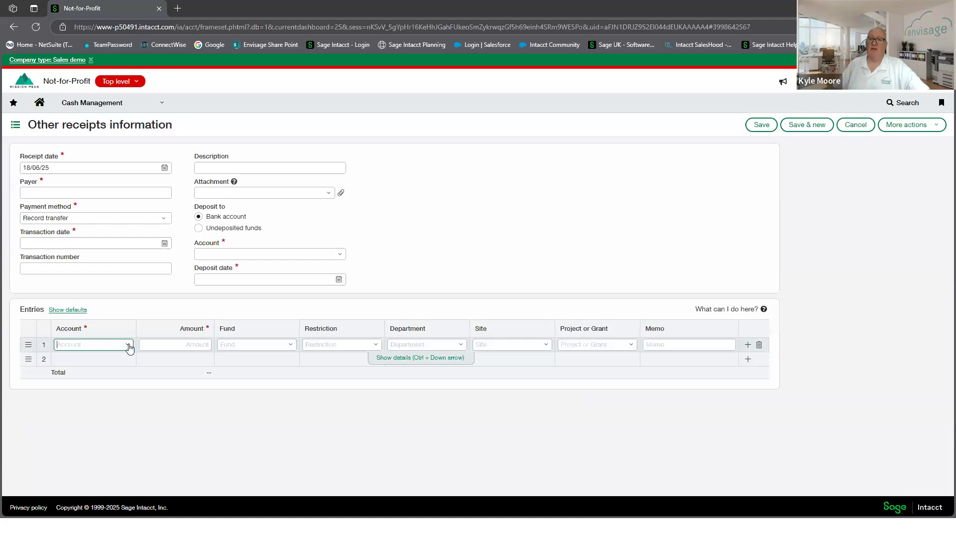
click(128, 345)
click(244, 344)
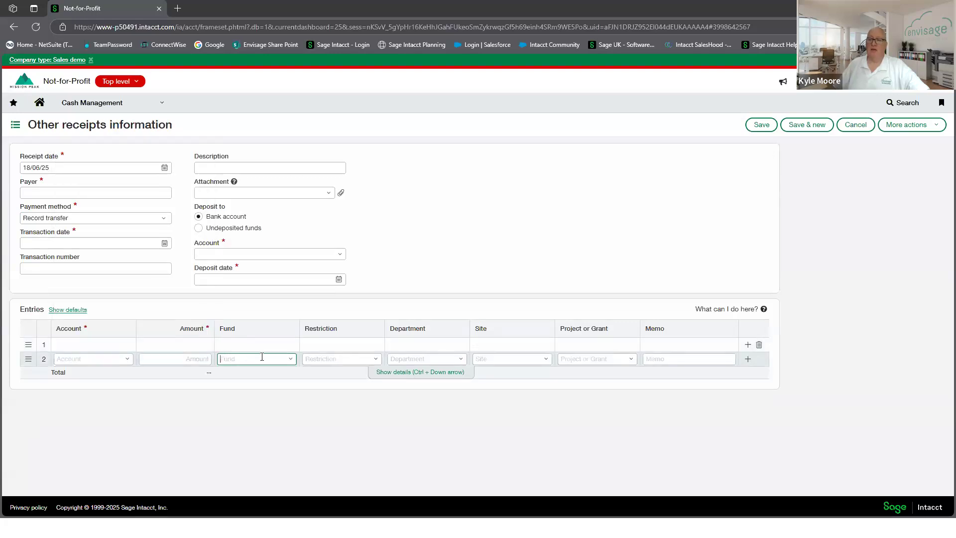
click(291, 344)
click(347, 344)
click(438, 344)
click(631, 344)
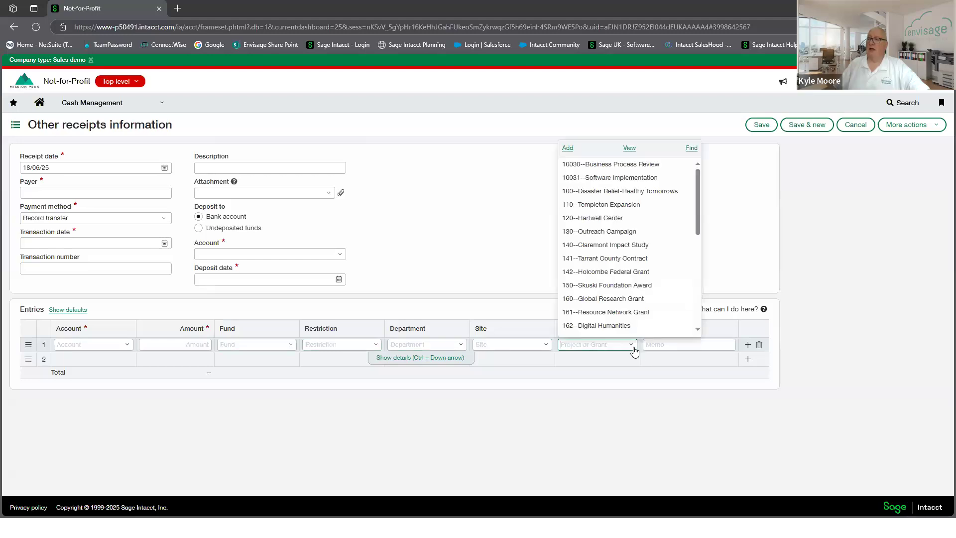
text(400)
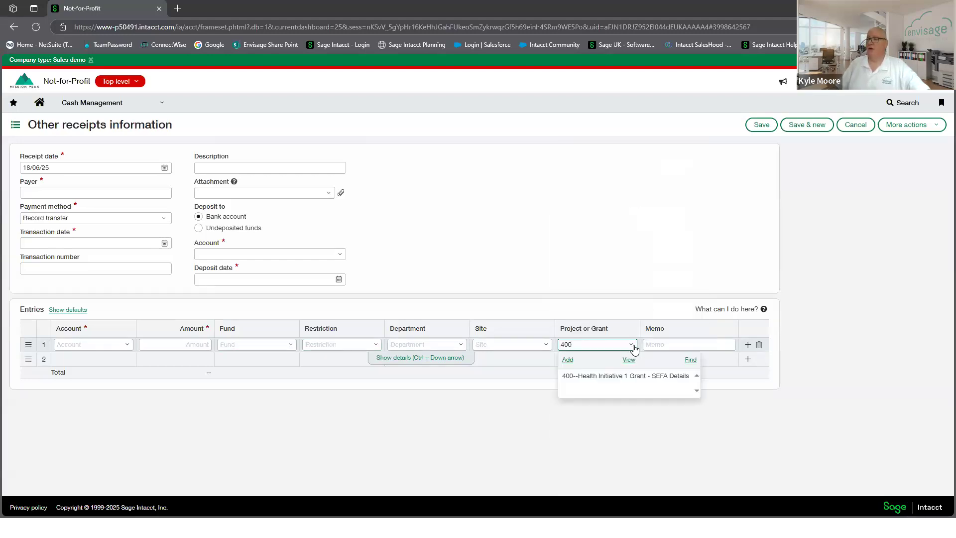
click(609, 380)
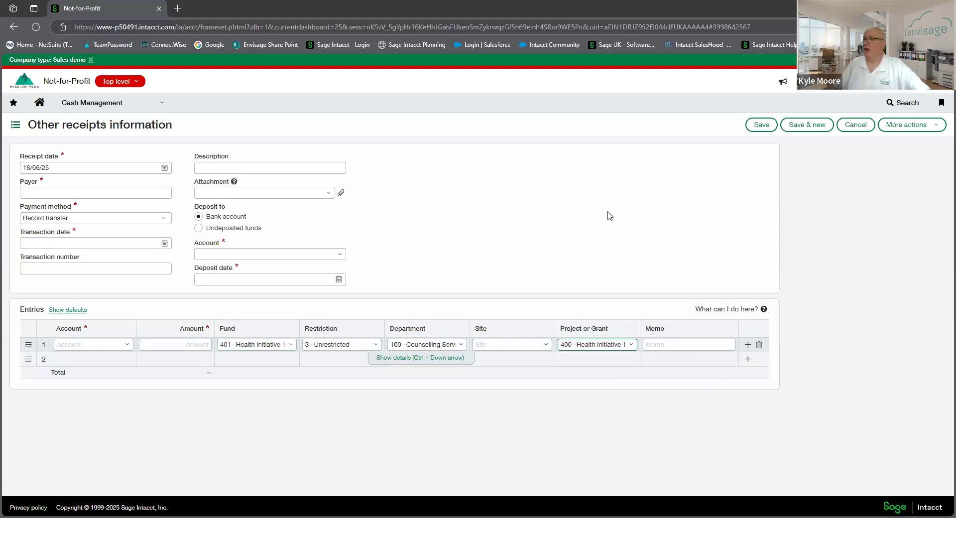
click(856, 123)
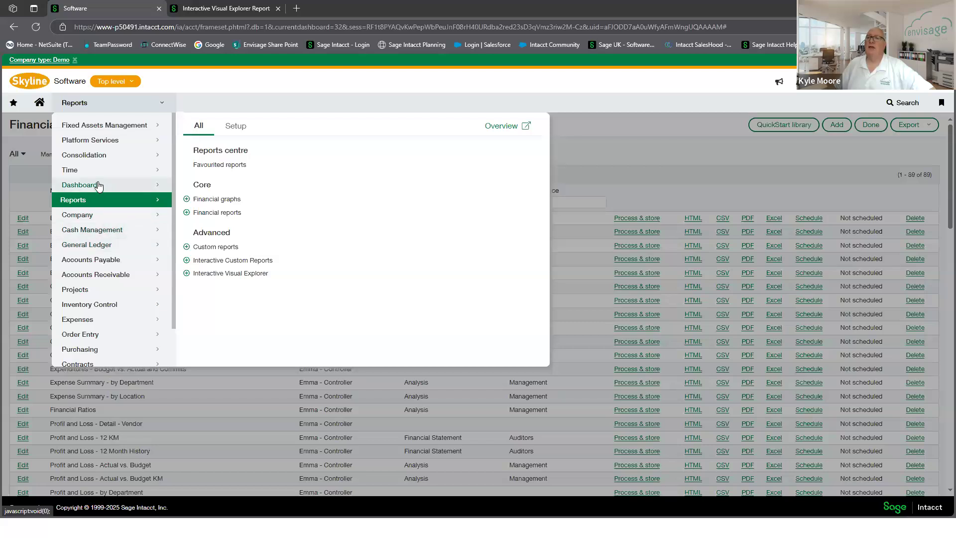
Open bank reconciliation in Cash Management and select account 100_CHK--Demo Bank (USD) as the account to reconcile
scroll(99, 200, down, 1)
scroll(116, 282, up, 1)
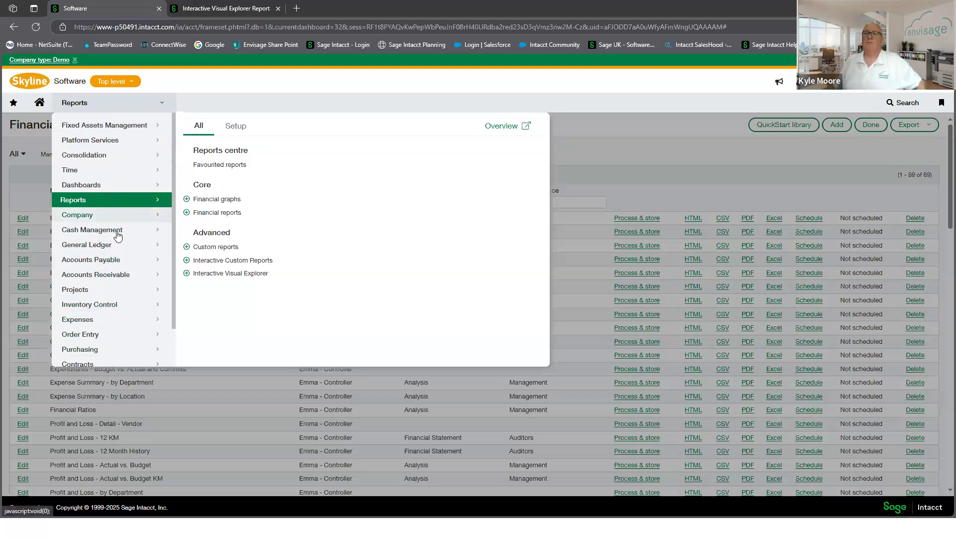
mouse_move(119, 229)
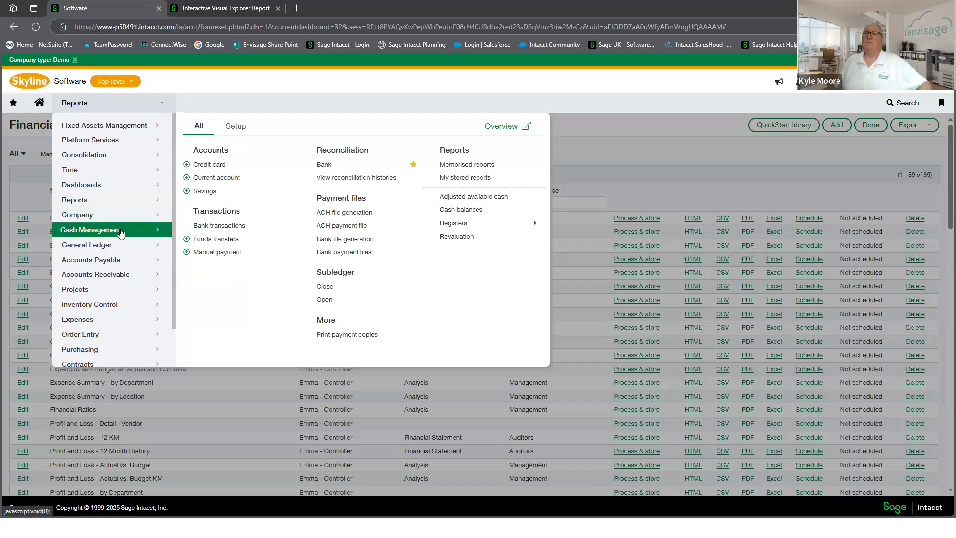
click(324, 165)
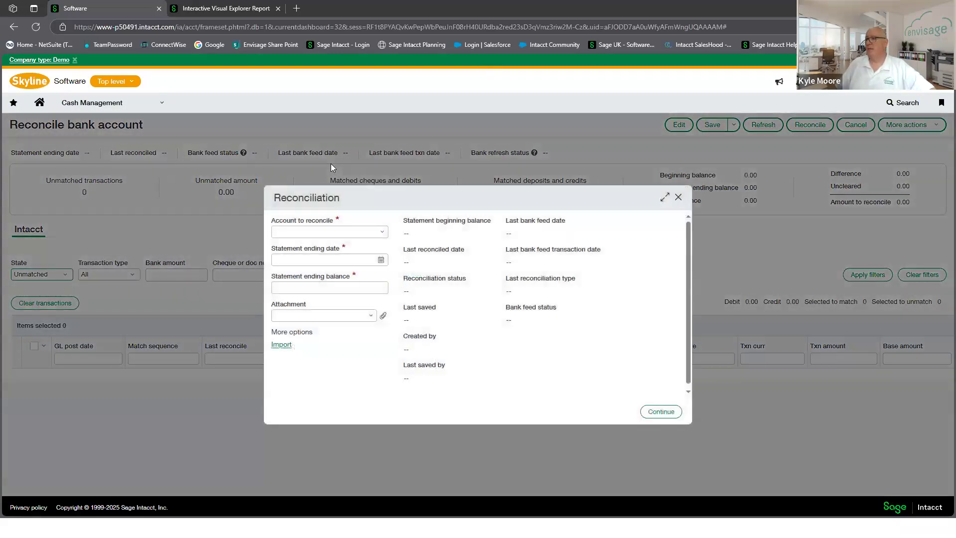
click(373, 230)
click(308, 245)
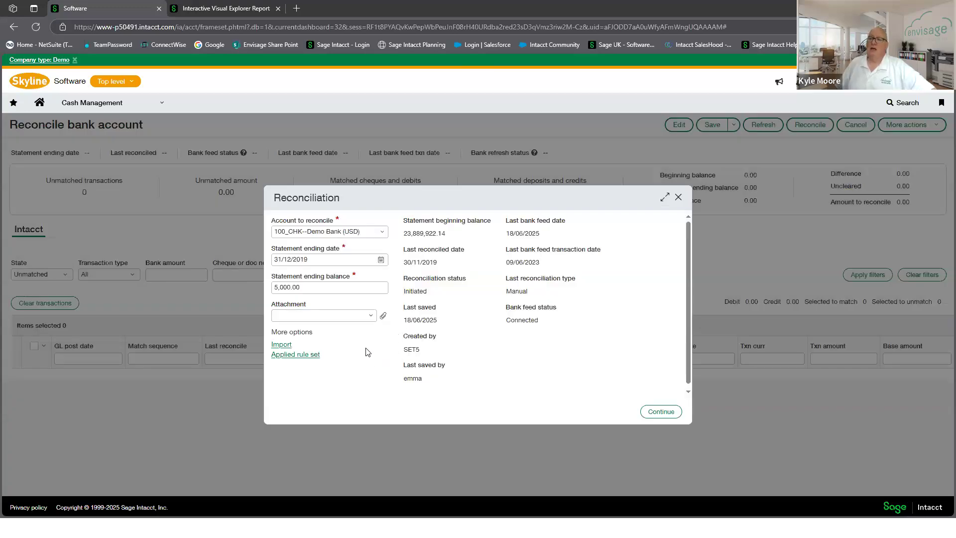
click(322, 317)
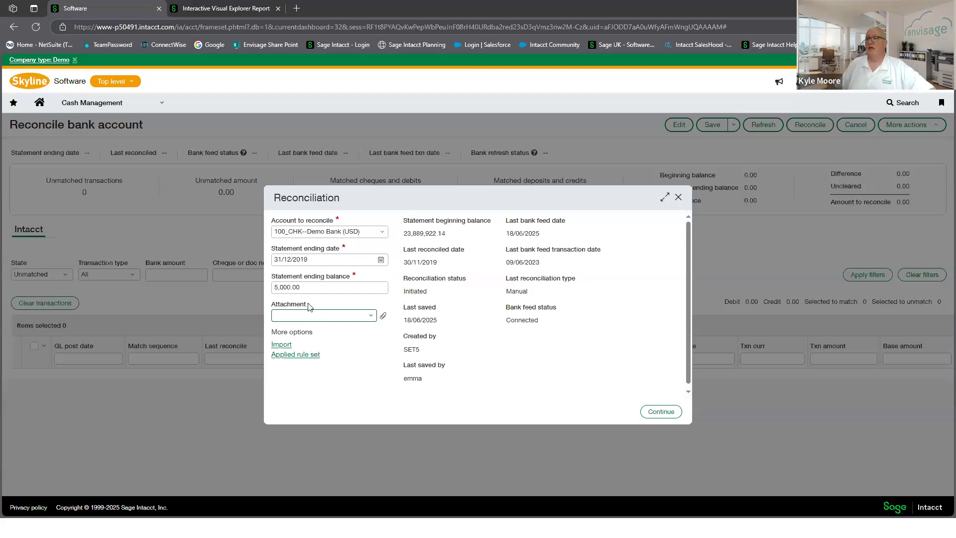
click(340, 390)
Review the rule set applied to the Demo Bank account and the reconciliation's last bank feed date
click(299, 355)
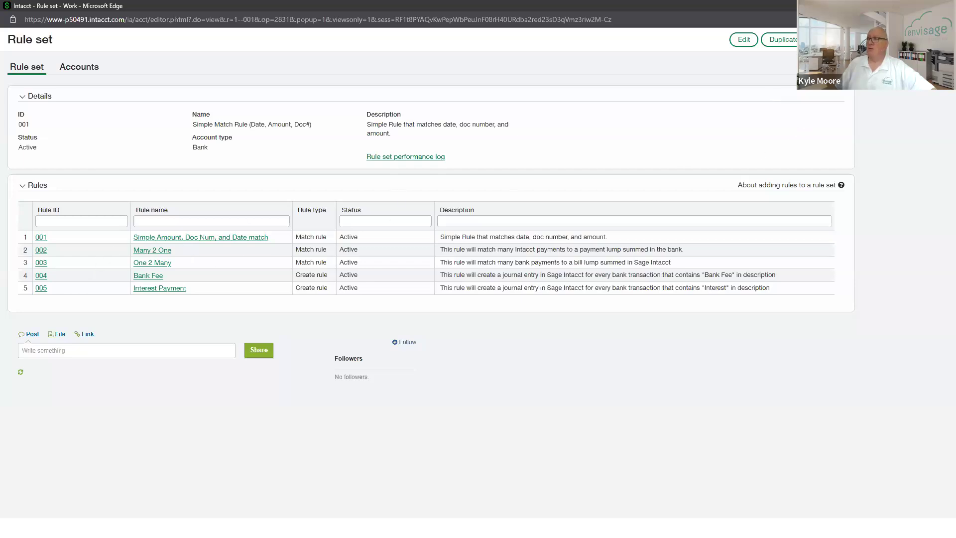
key(ctrl+w)
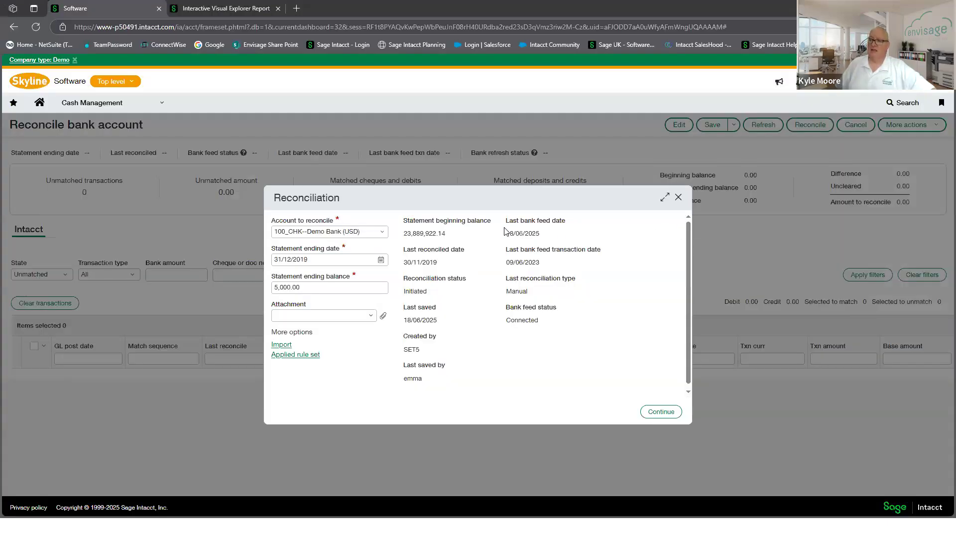
triple_click(559, 223)
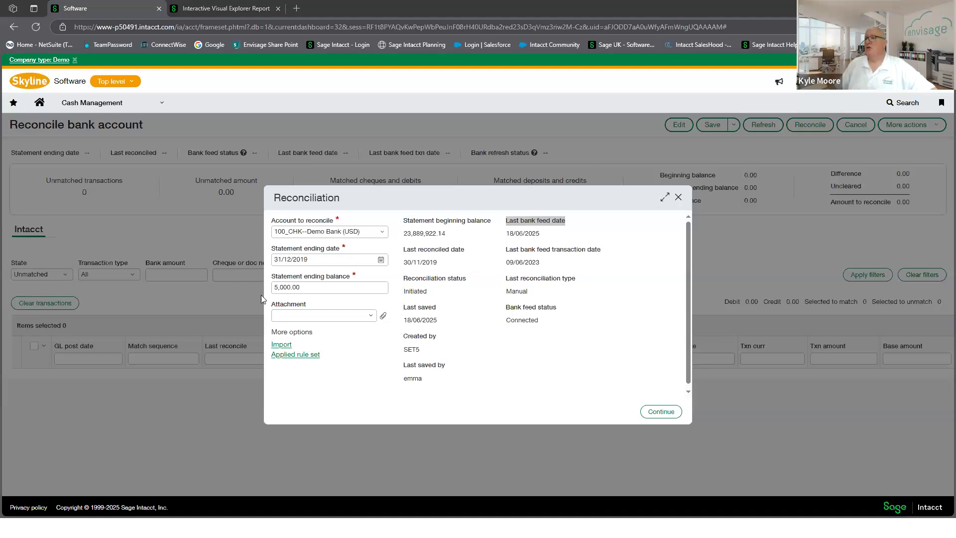
click(298, 355)
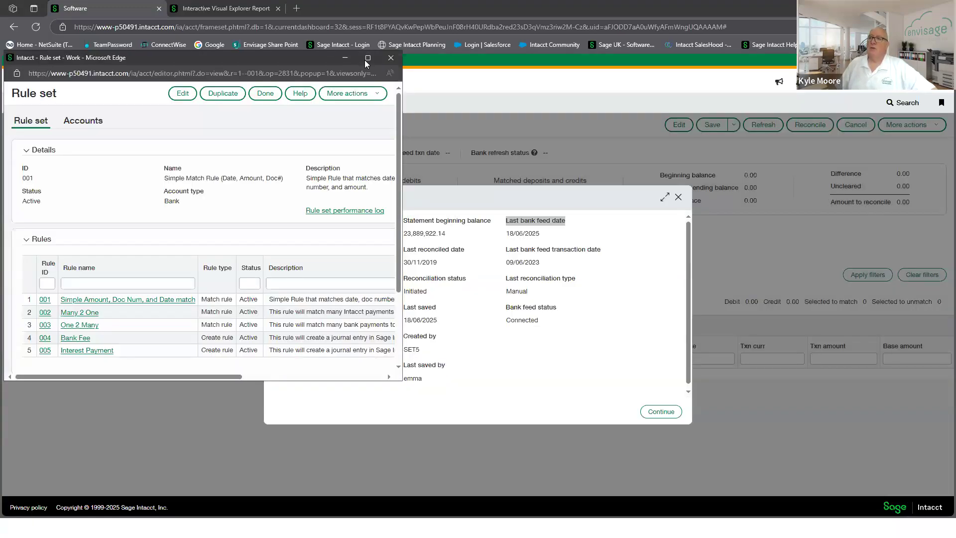
click(368, 57)
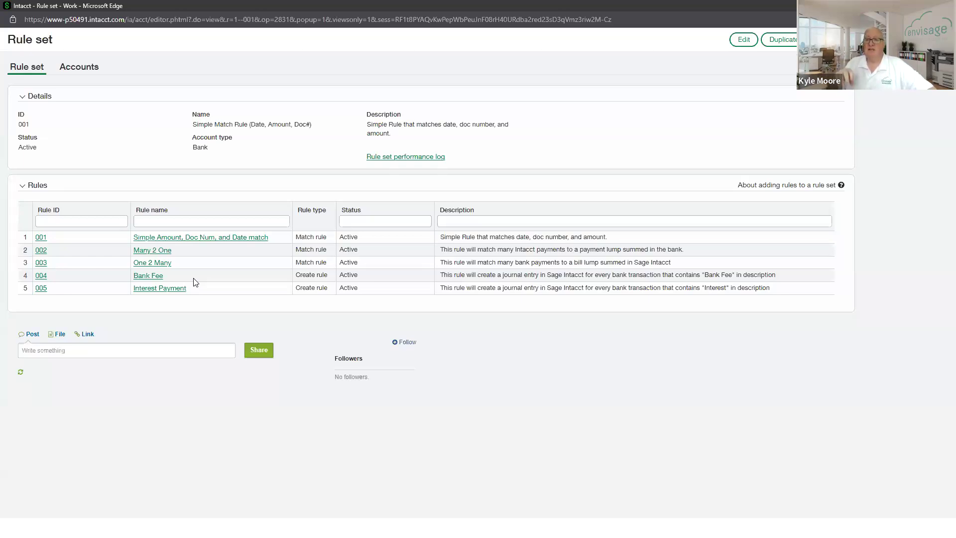
Review the Bank Fee rule's transaction filters, grouping options and transaction to create, and close the rule
click(145, 277)
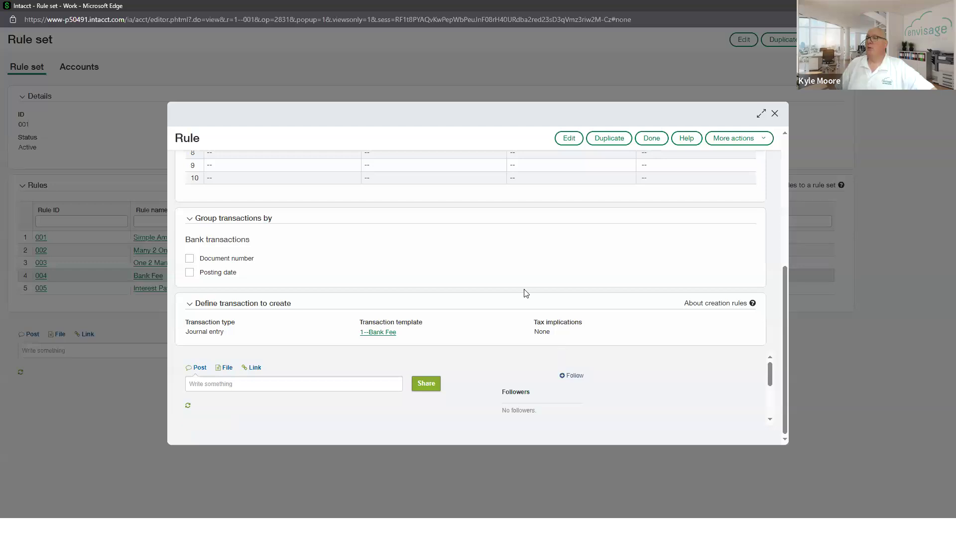
scroll(536, 294, up, 3)
drag(691, 238, 613, 238)
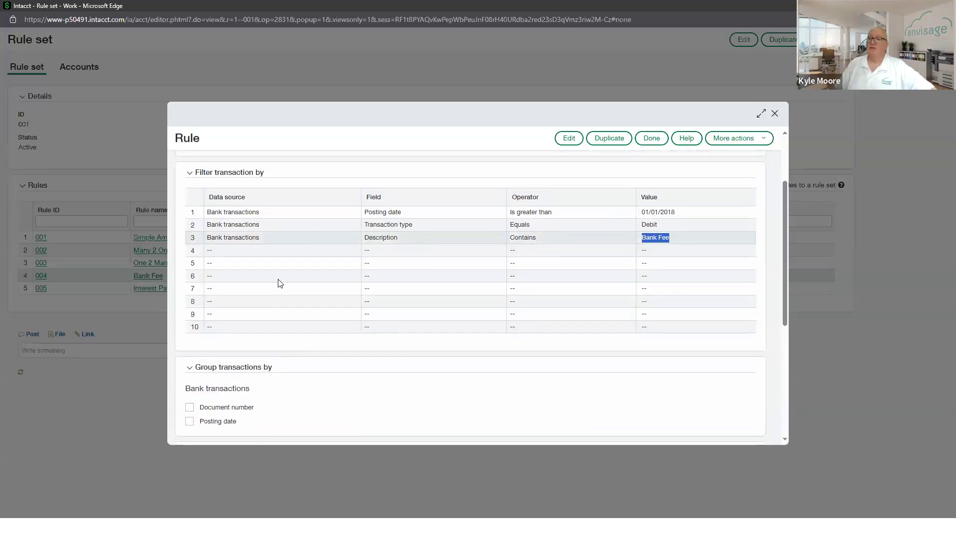
scroll(277, 282, down, 4)
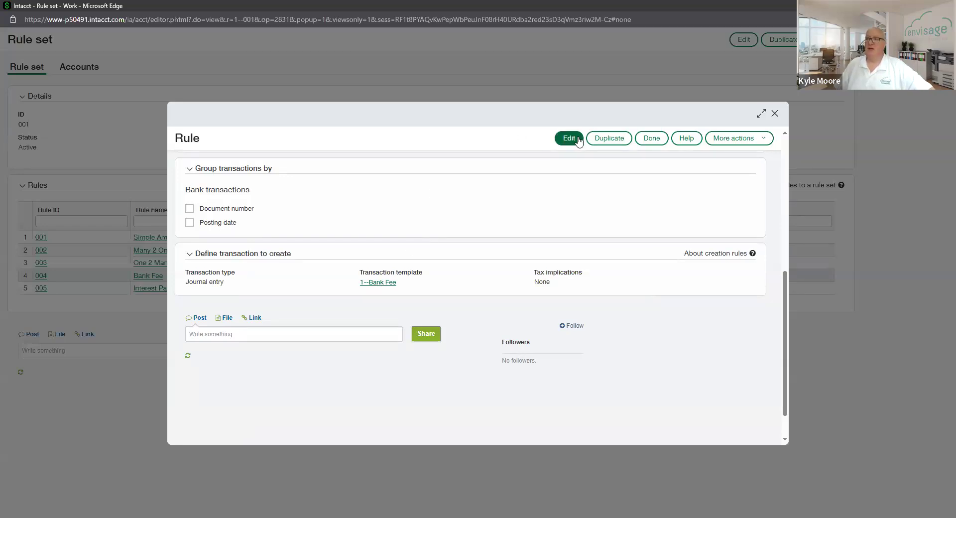
click(651, 142)
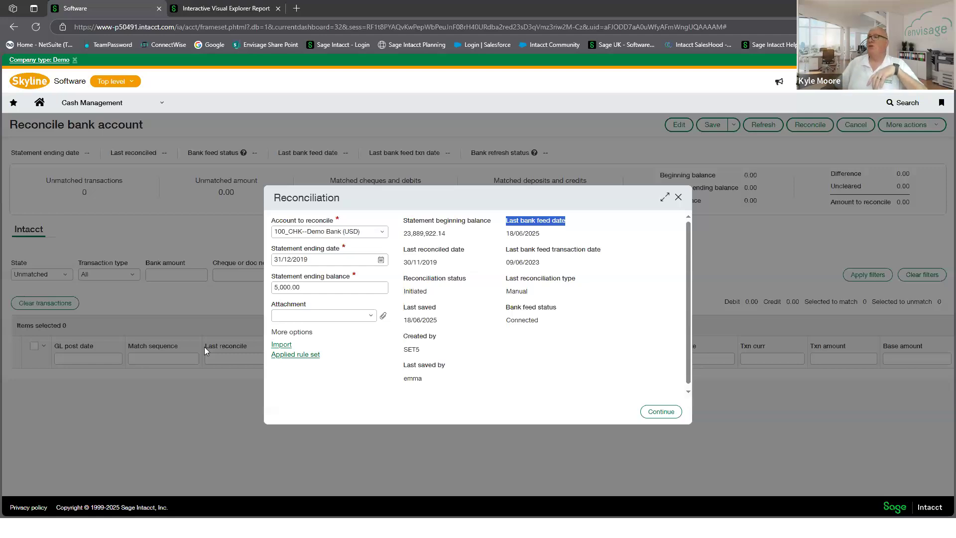
Continue to the Demo Bank reconciliation, review the unmatched Intacct and bank transactions, and cancel the reconciliation
click(661, 413)
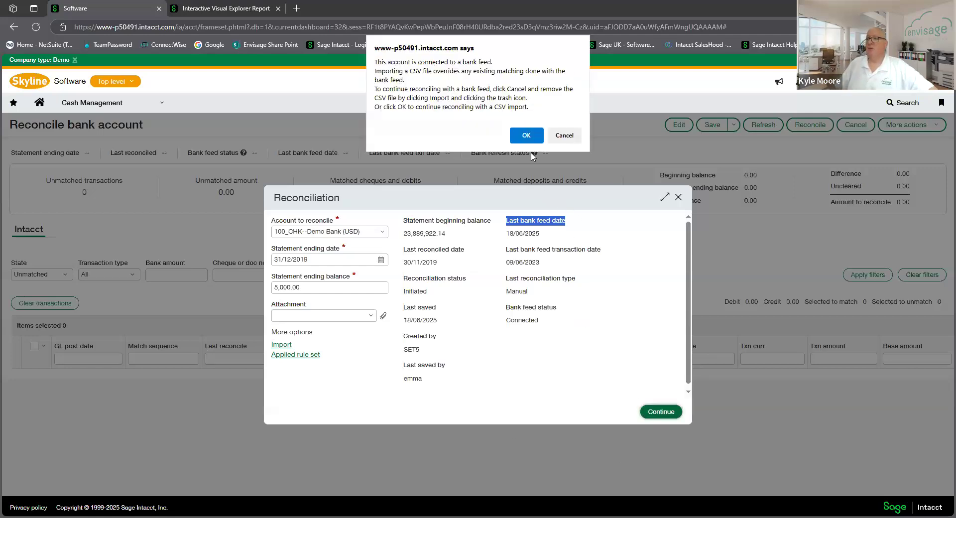
click(527, 136)
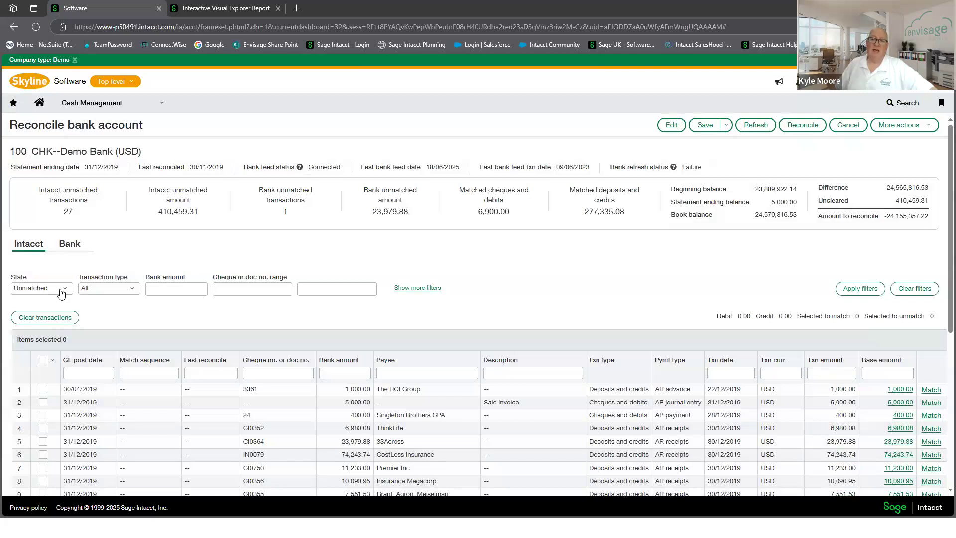
click(62, 290)
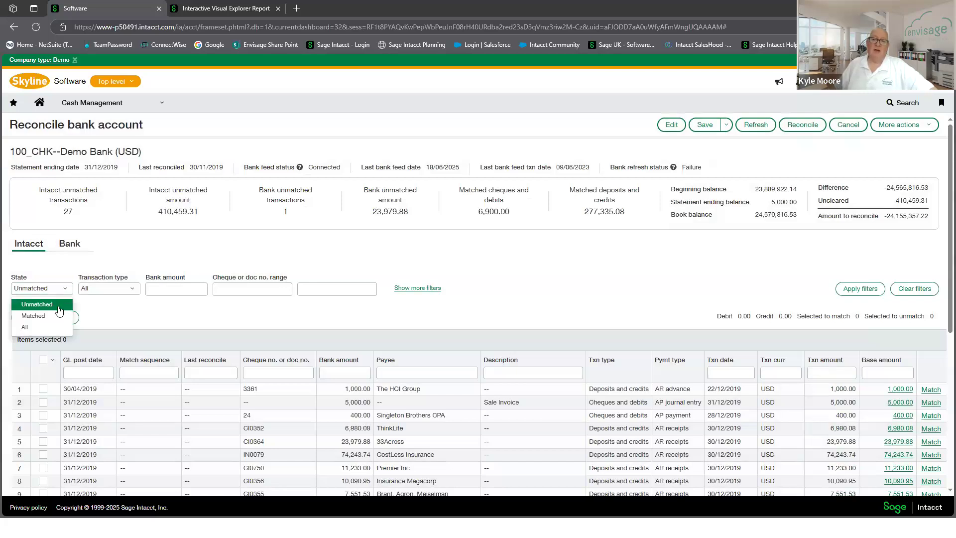
click(129, 326)
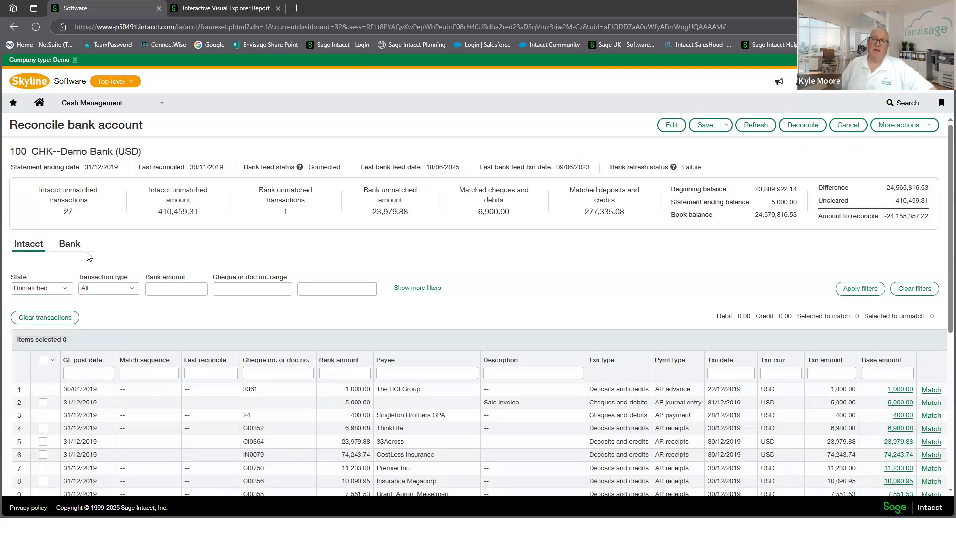
click(70, 243)
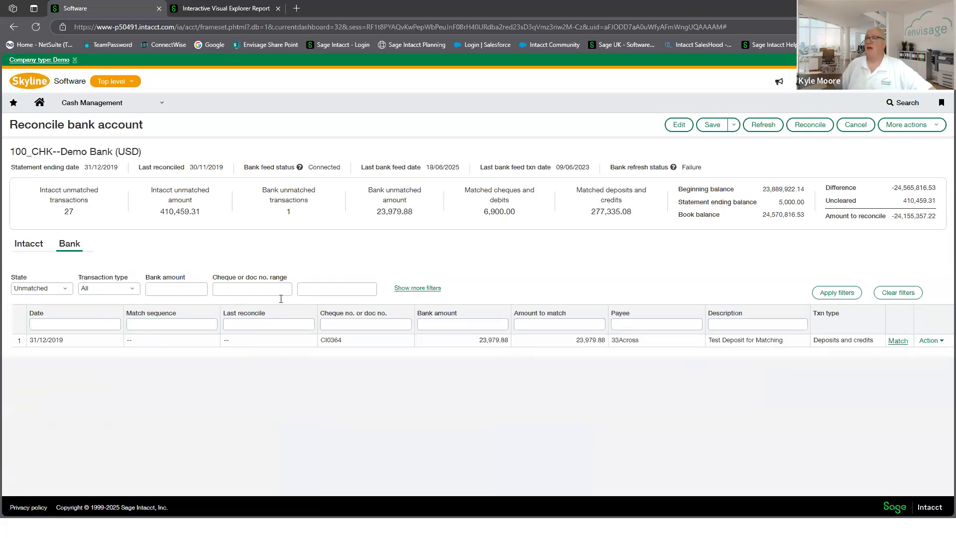
click(855, 125)
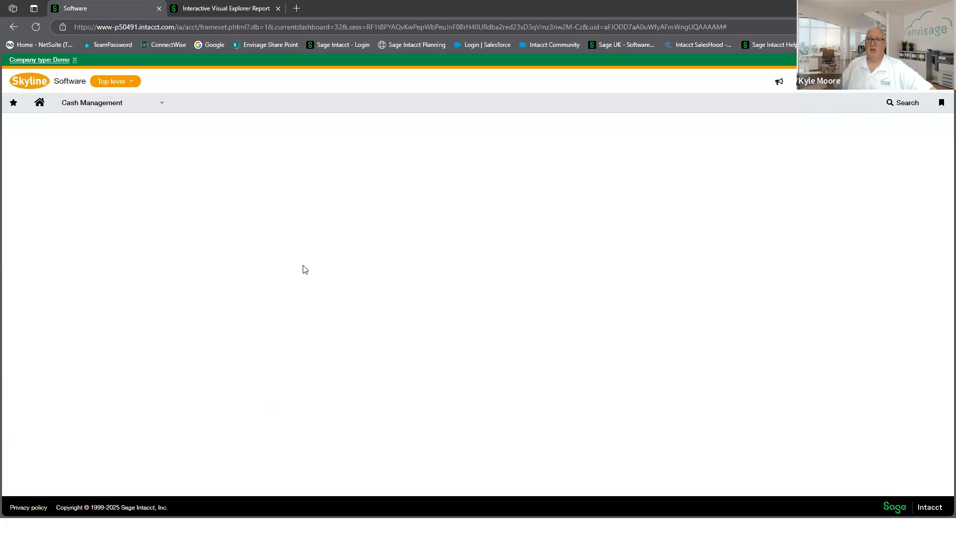
Review the quote and order transaction types available in the Purchasing module
click(111, 103)
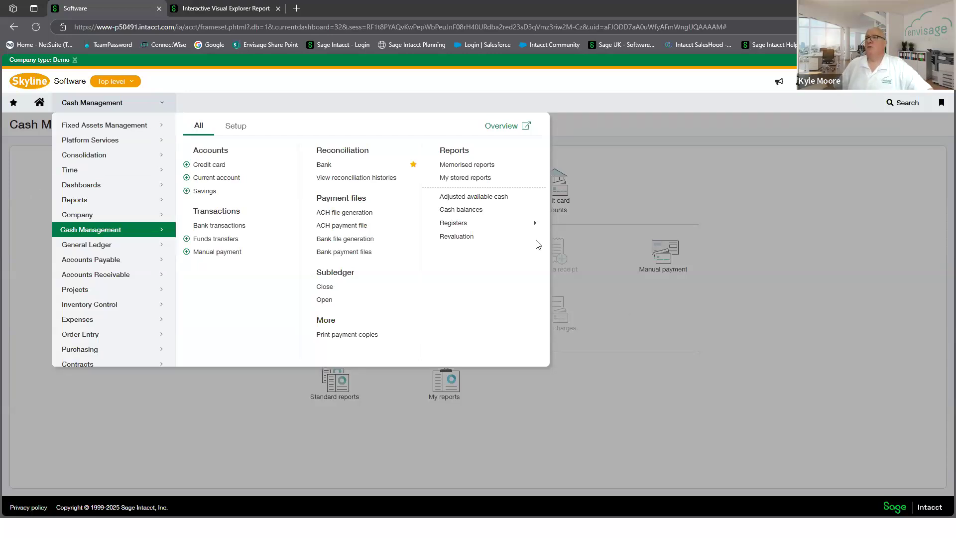
click(618, 175)
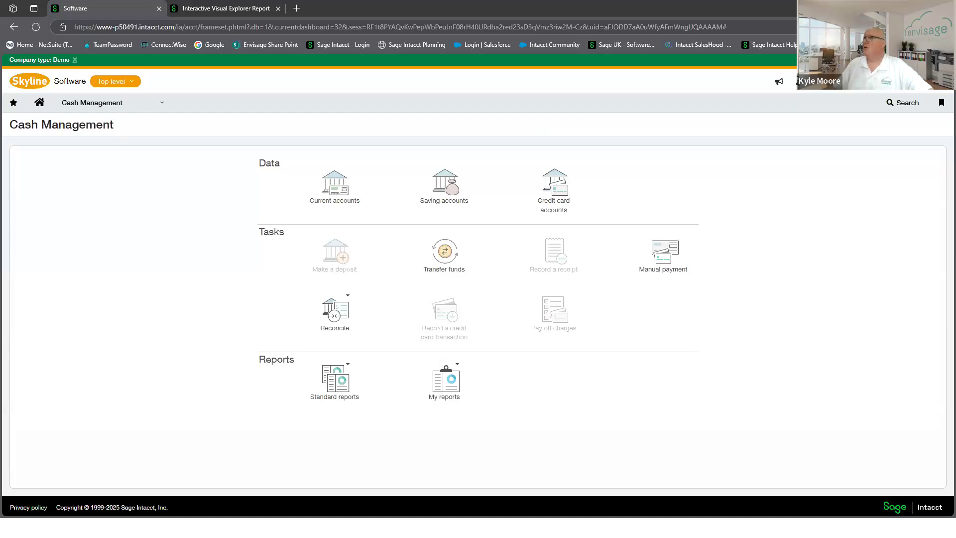
click(110, 101)
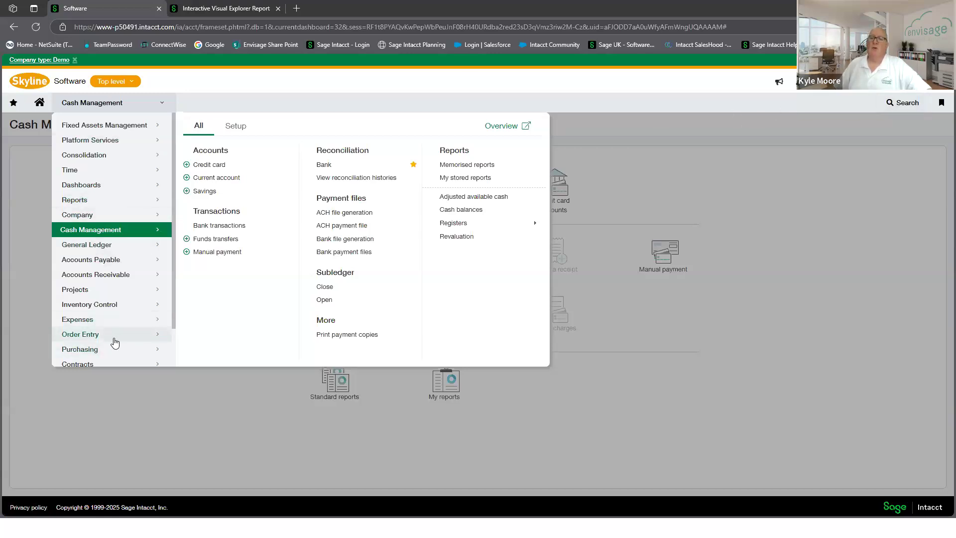
click(107, 350)
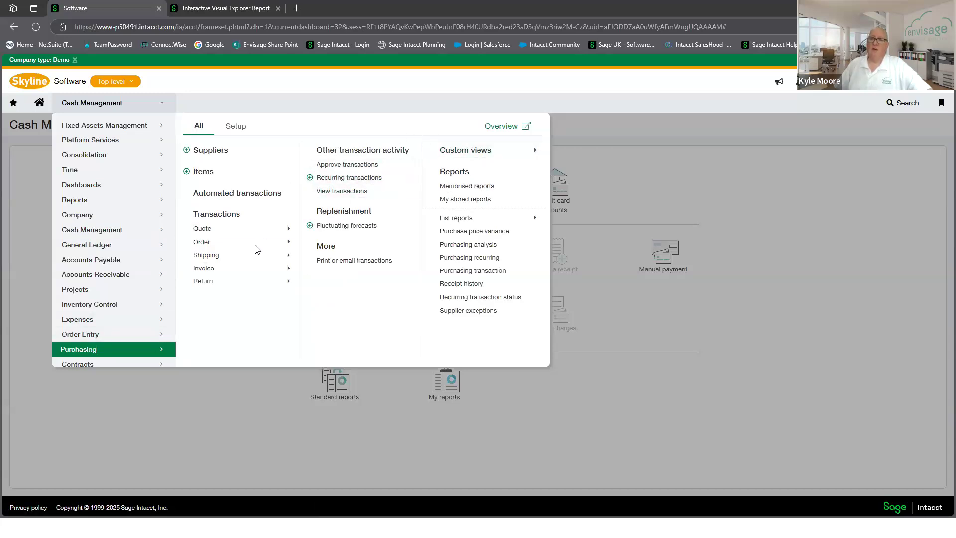
click(256, 230)
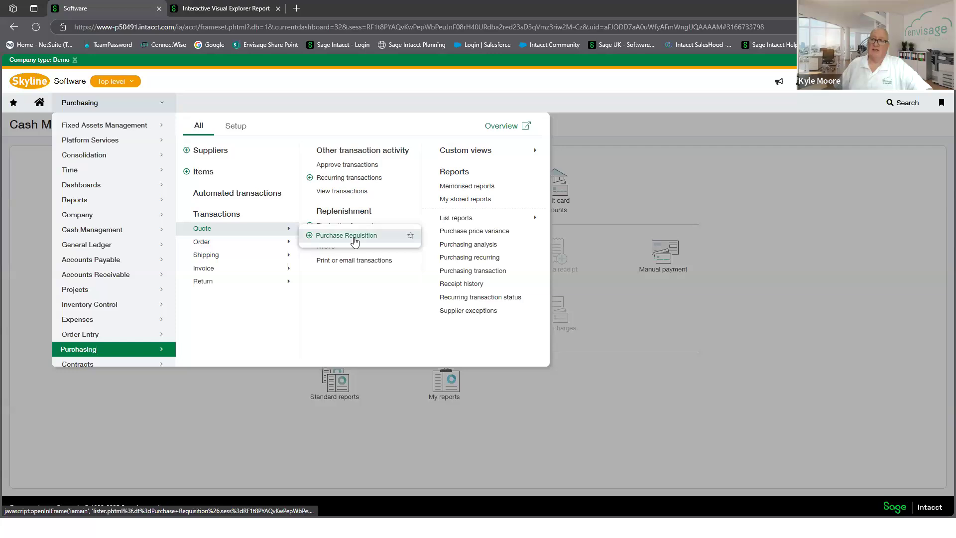
click(275, 243)
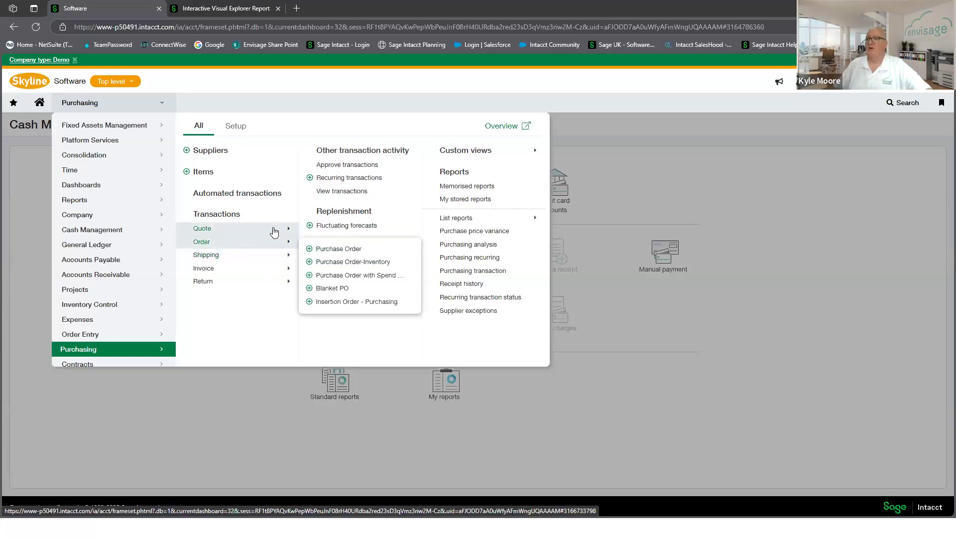
click(274, 230)
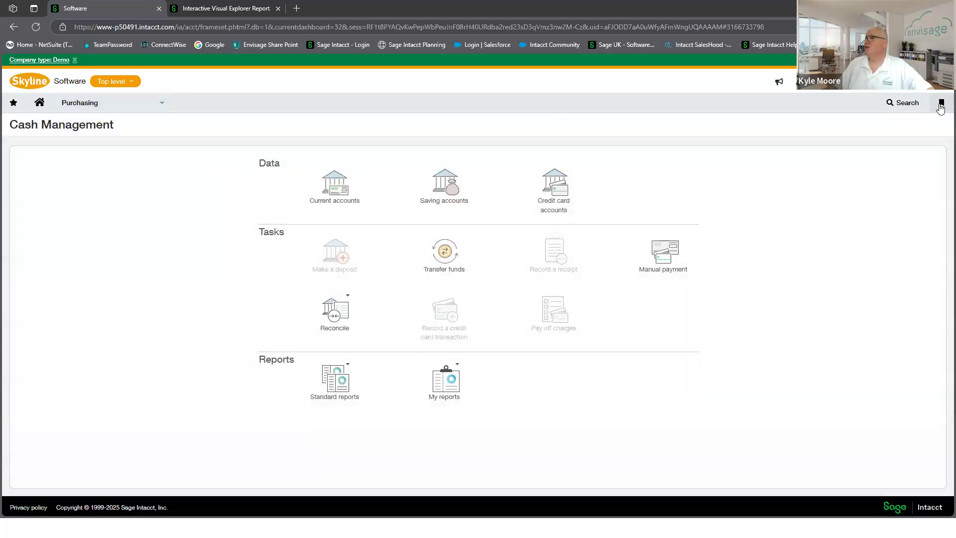
Open the bookmarked Approve PO Transactions list of submitted purchase orders
click(942, 105)
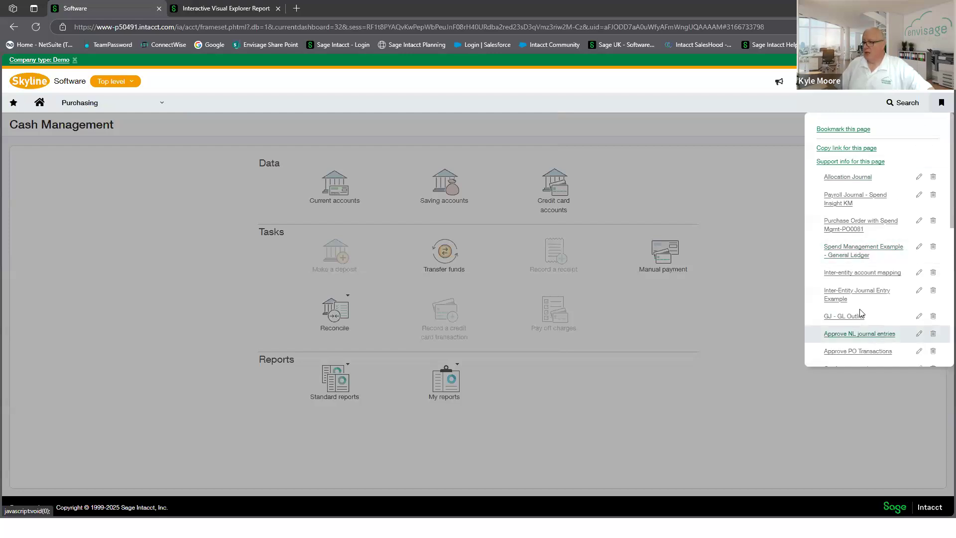
scroll(862, 311, down, 1)
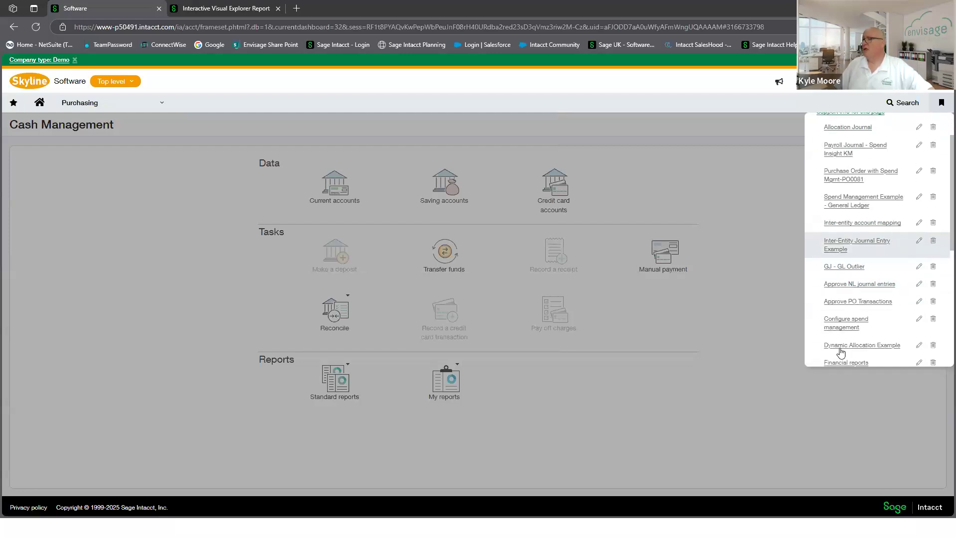
click(863, 305)
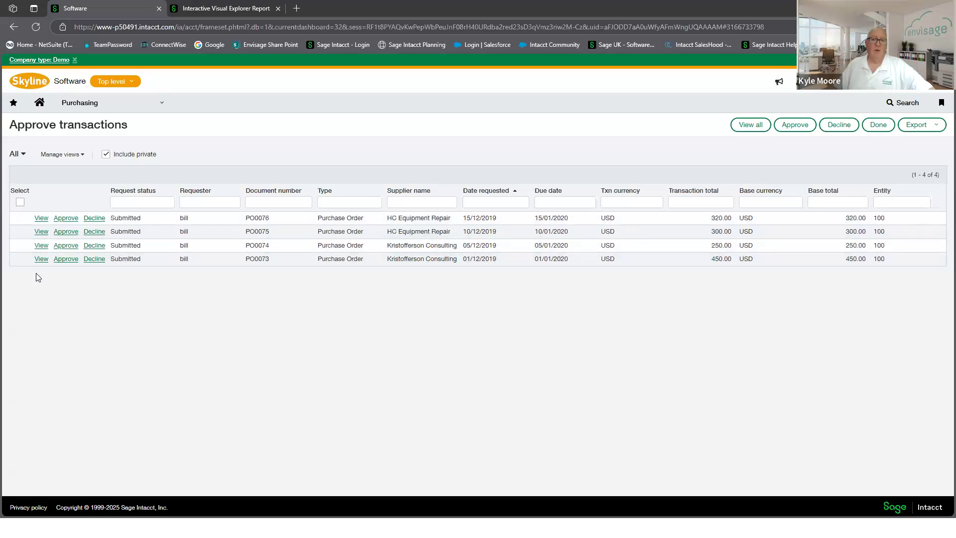
View the 320.00 USD HC Equipment Repair purchase order and review its approval history
click(42, 218)
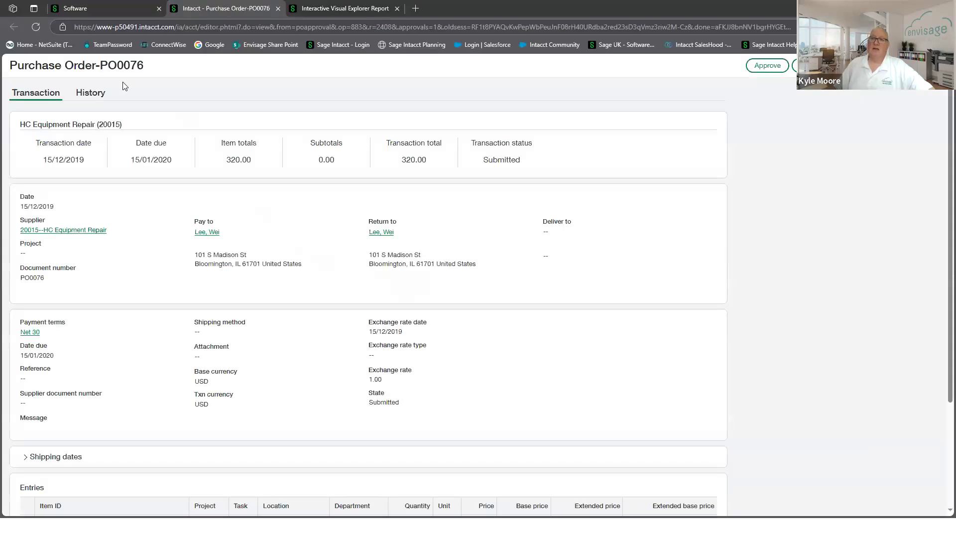
click(94, 93)
click(228, 148)
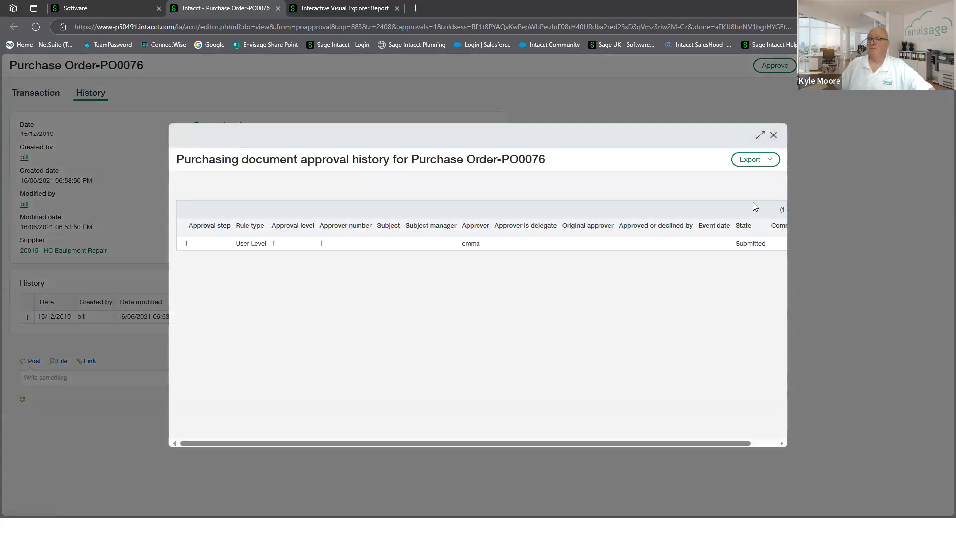
click(773, 138)
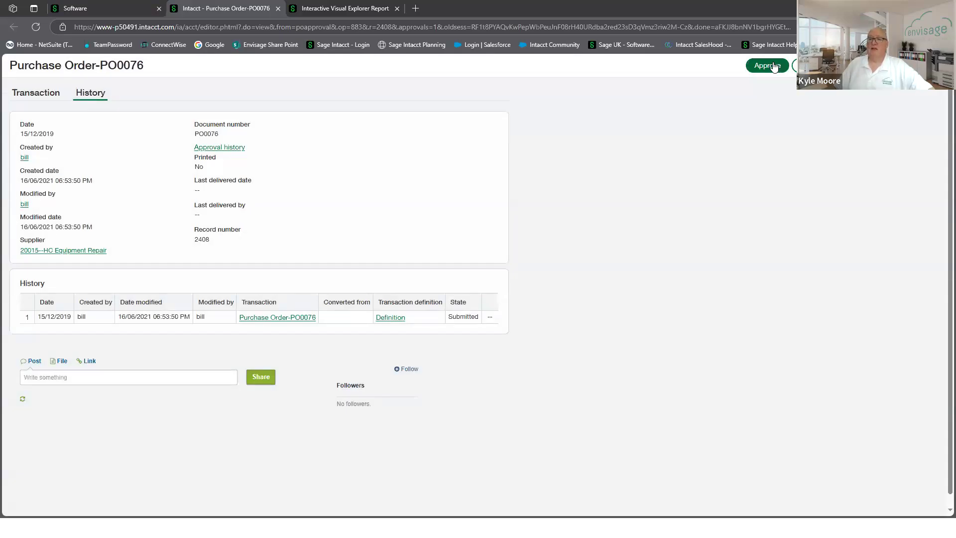
click(127, 374)
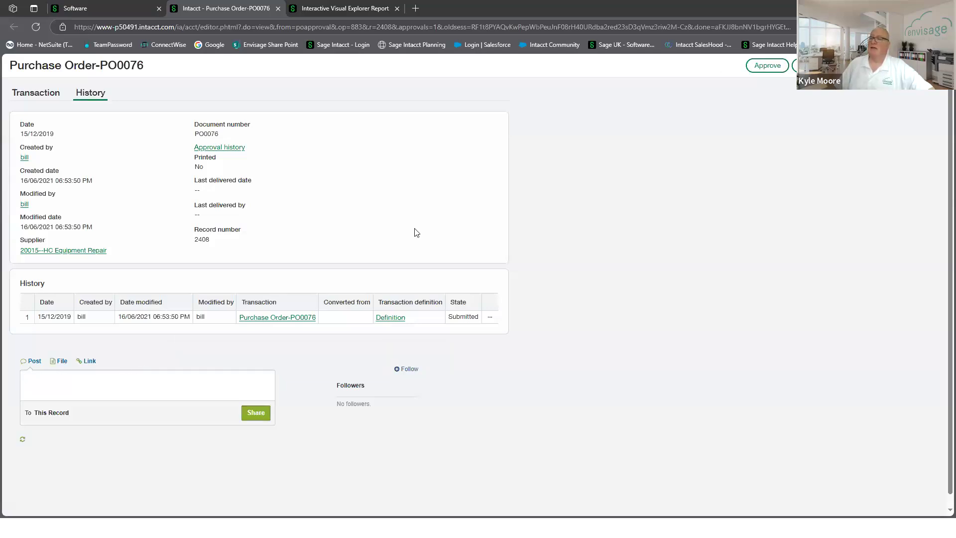
Approve the HC Equipment Repair purchase order with the comment "All Ok" and close its browser tab
click(768, 66)
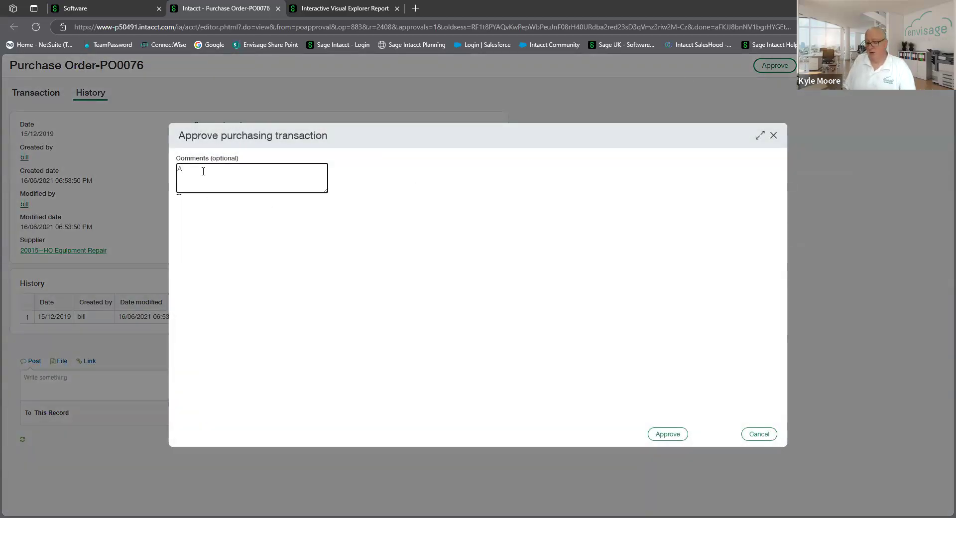
text(Ok)
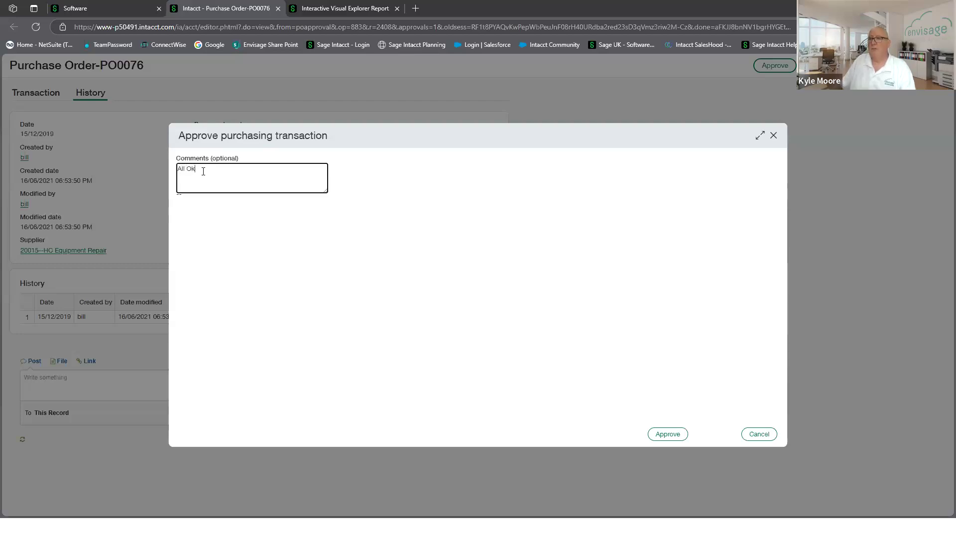
click(668, 434)
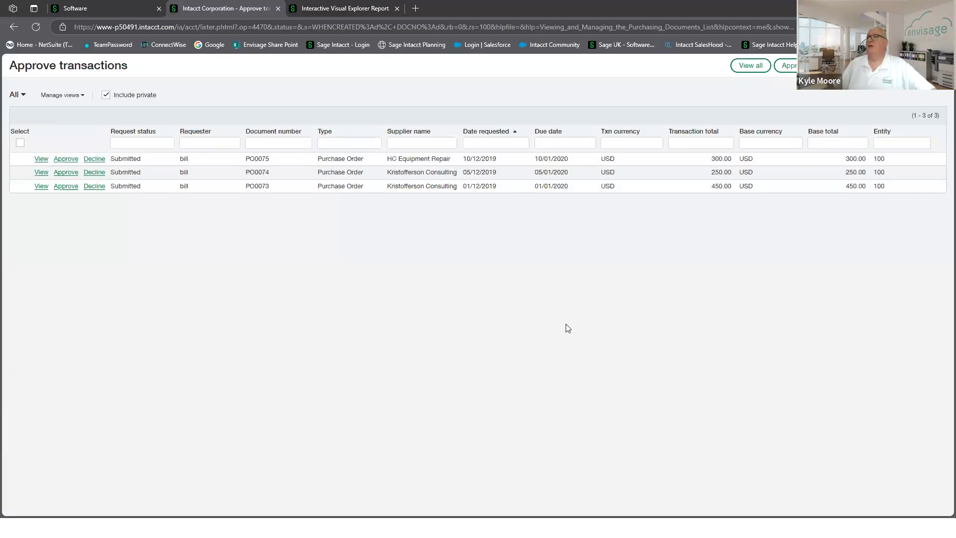
key(alt+Left)
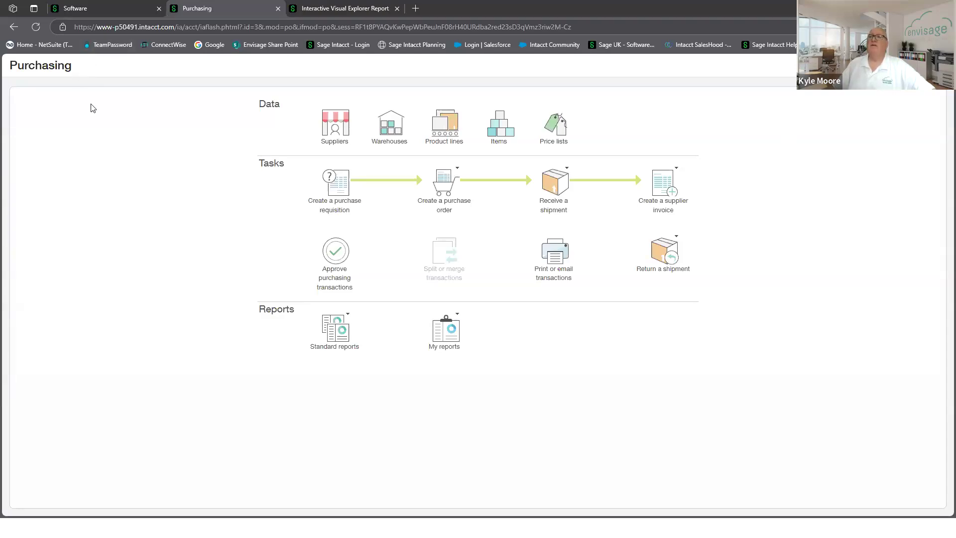
click(278, 9)
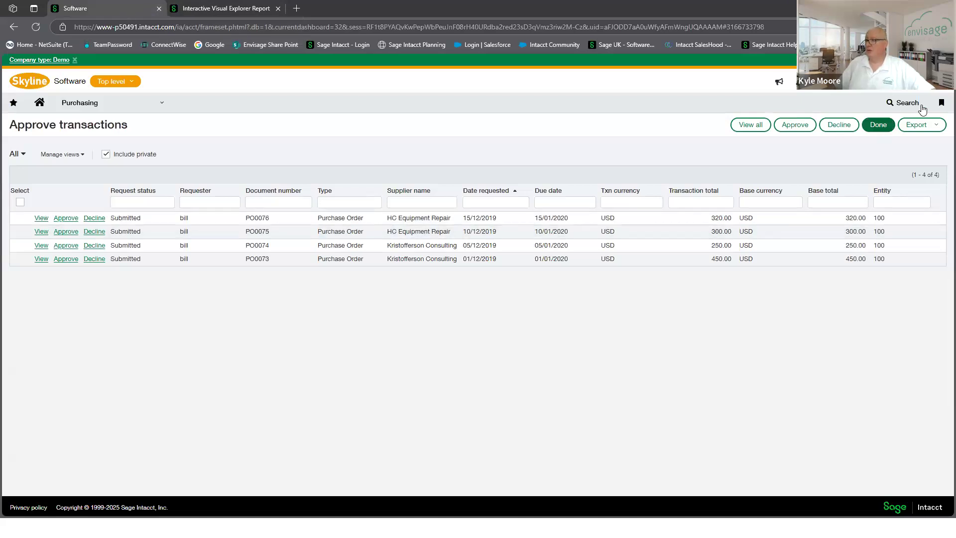
Review the journal entries awaiting approval through the Approve NL journal entries bookmark, and close the list
click(941, 102)
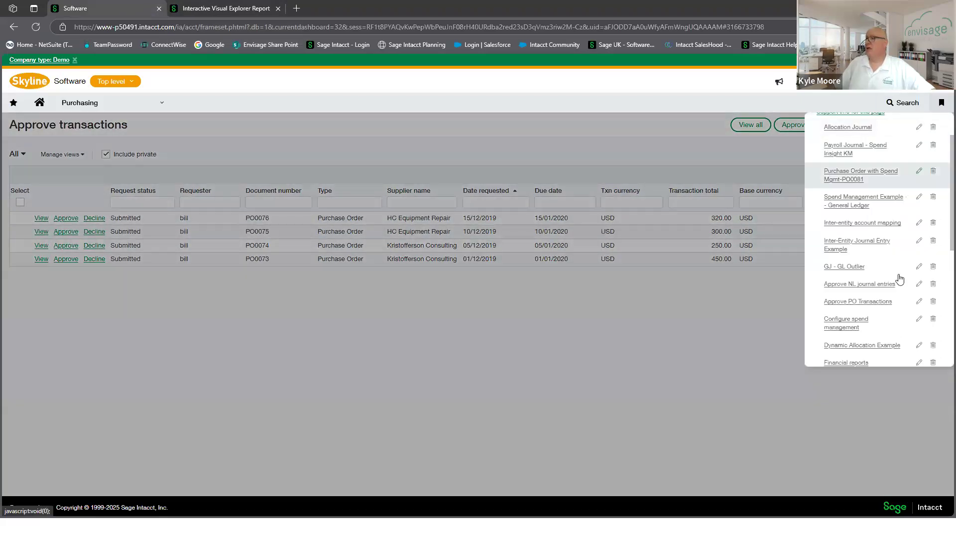
click(848, 288)
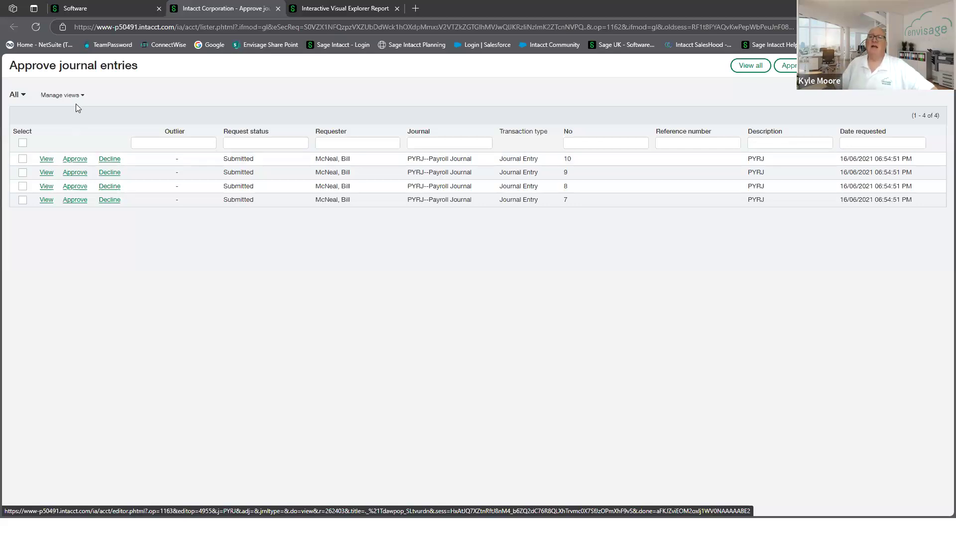
click(278, 9)
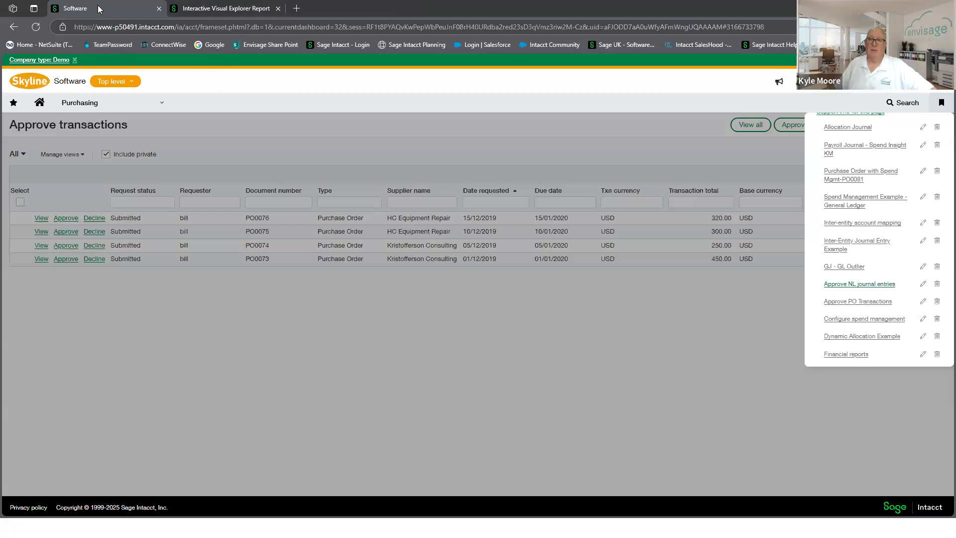
click(138, 313)
Open the budgets repository and display the budget details of Master Budget - SI
click(77, 106)
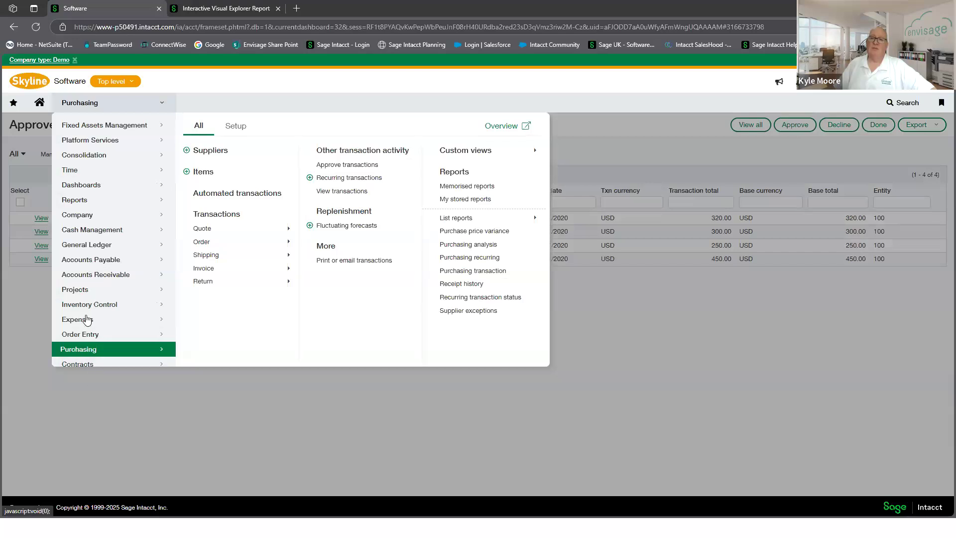
scroll(84, 322, down, 1)
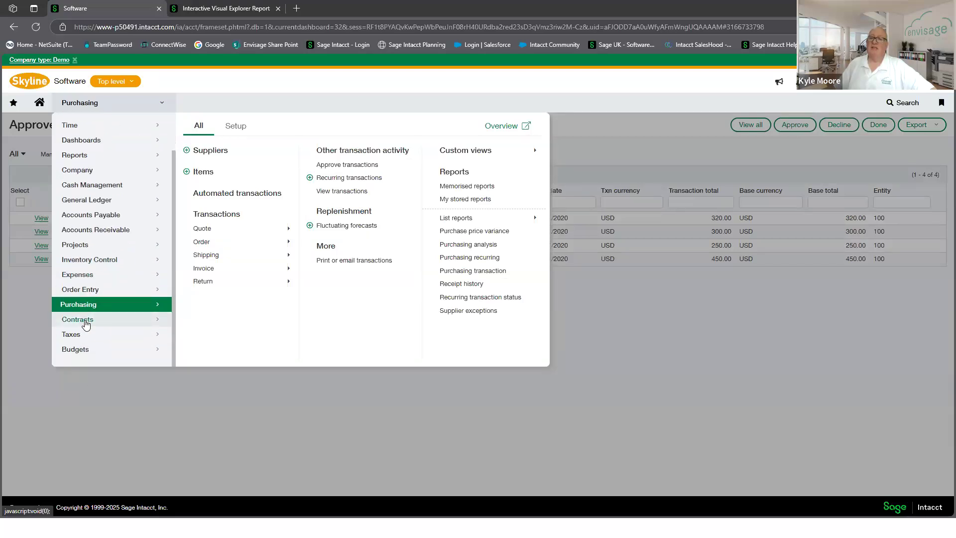
click(92, 353)
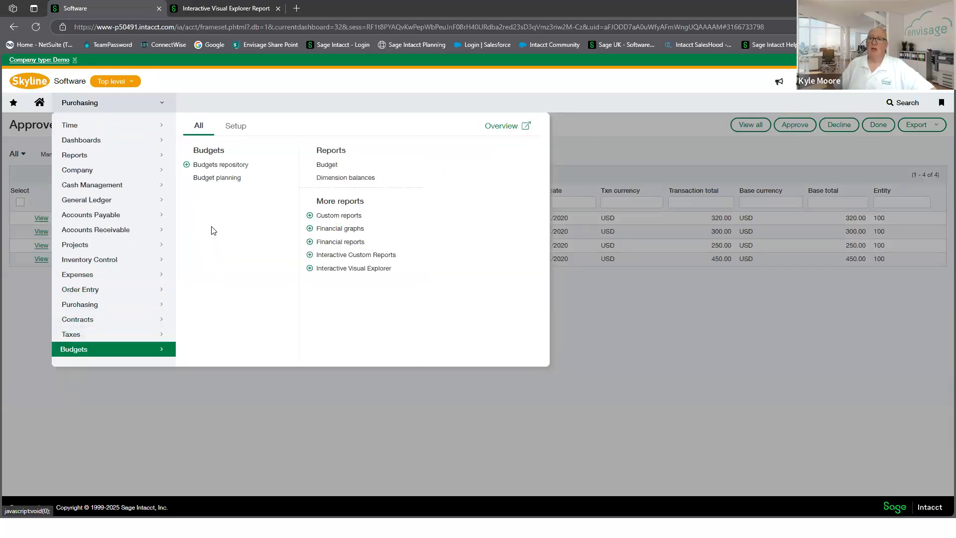
click(218, 165)
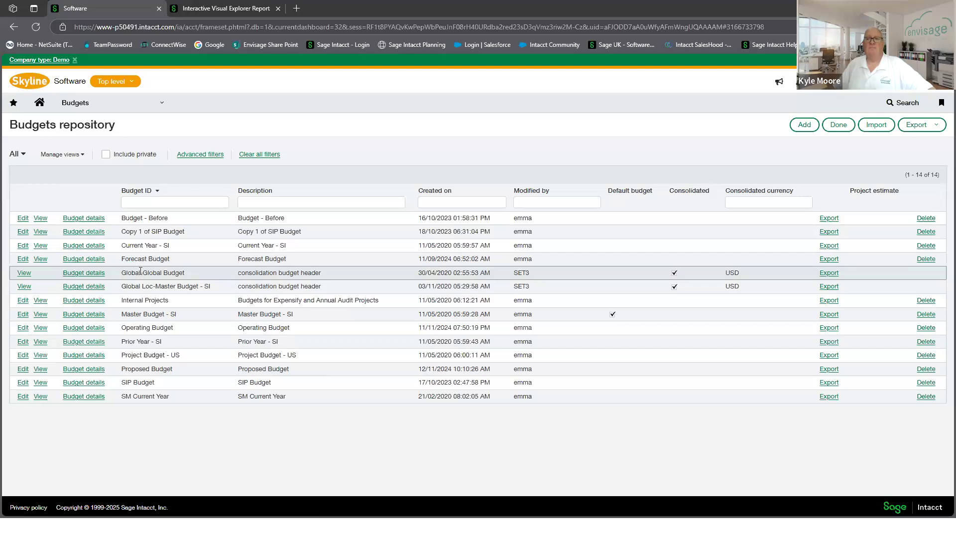
click(94, 315)
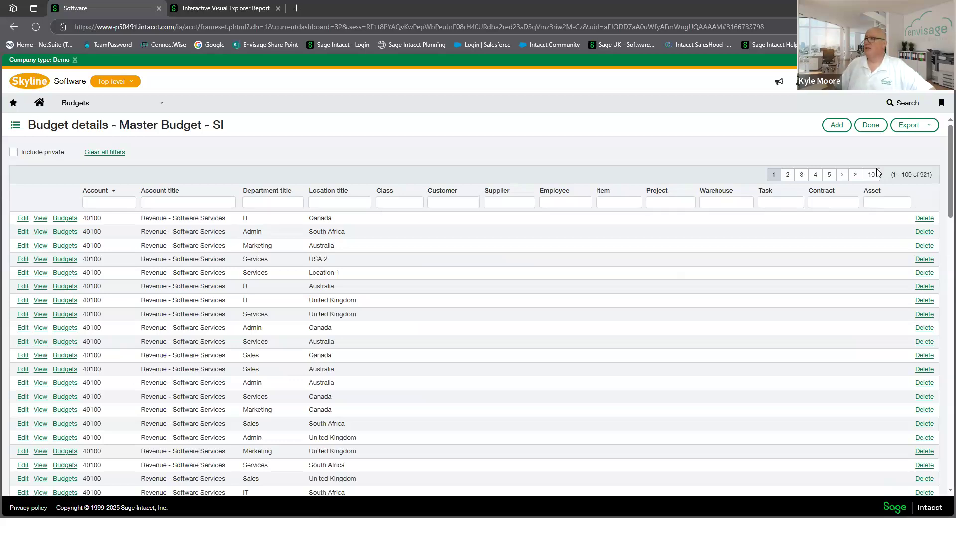
Check the export formats offered for the Master Budget - SI details without exporting
click(915, 128)
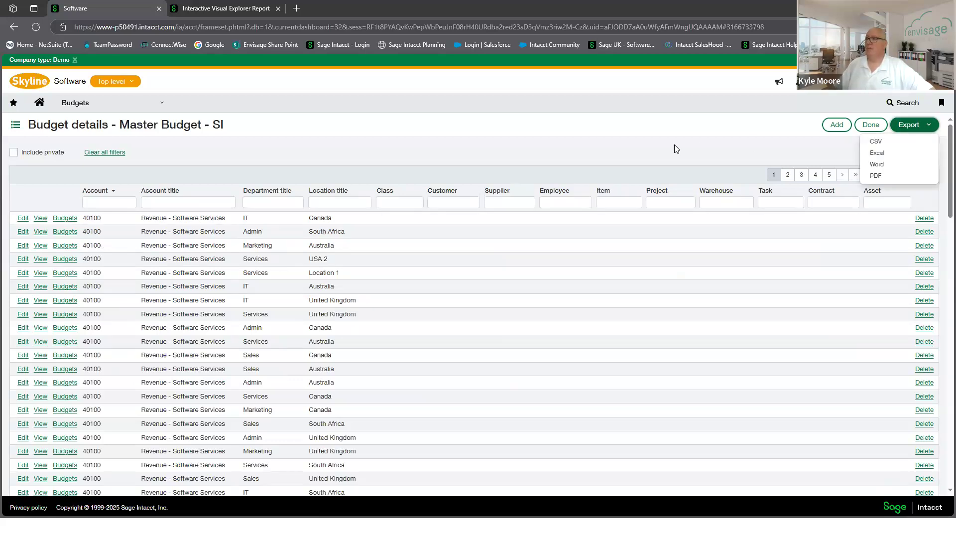
click(622, 146)
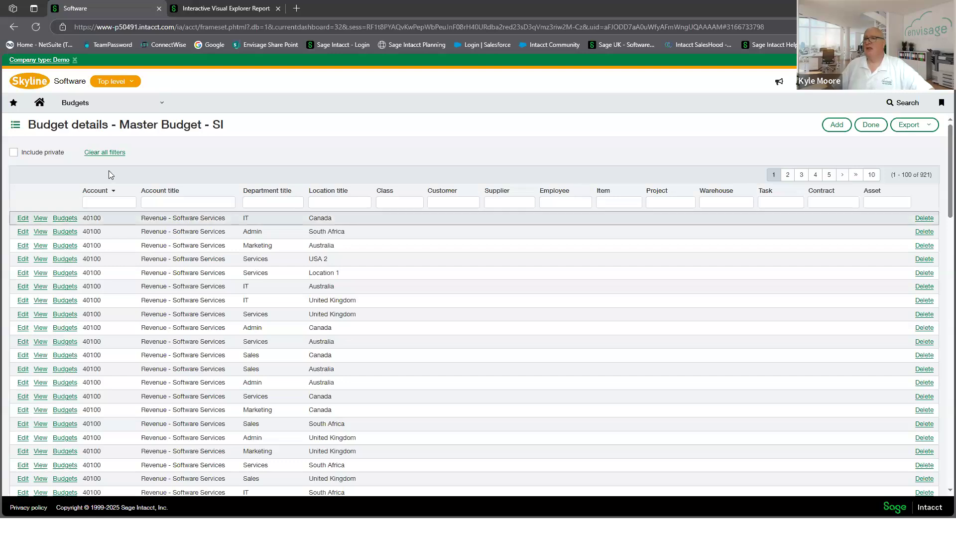
click(100, 109)
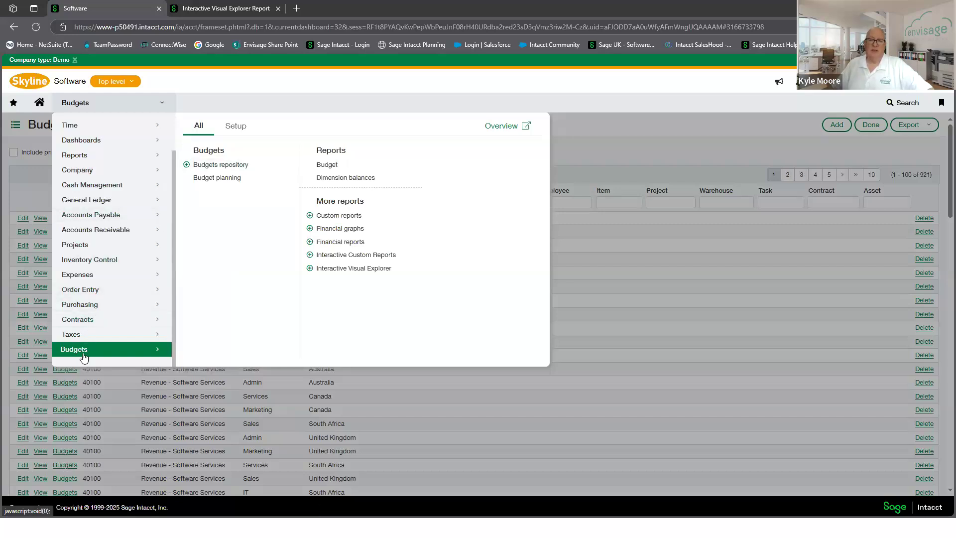
click(535, 91)
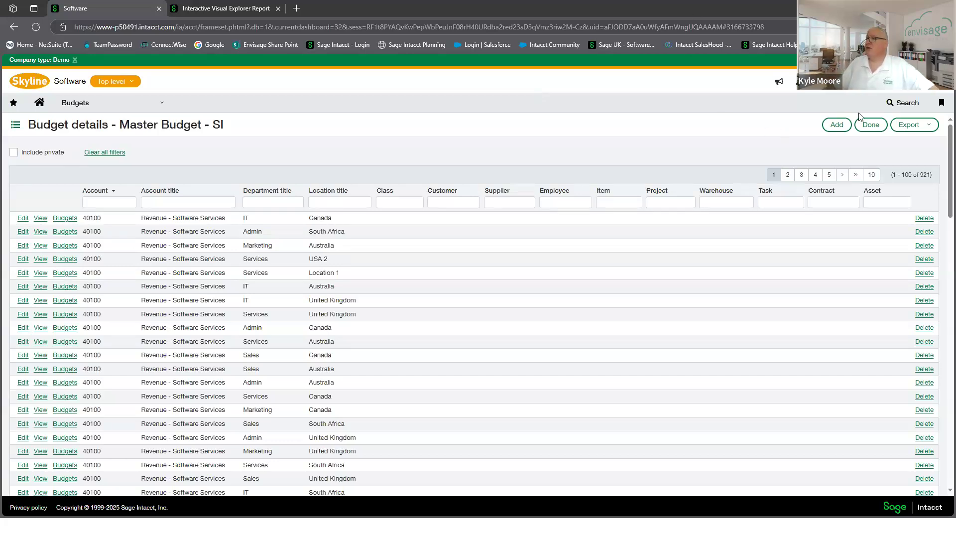
Open the bookmarked Kristofferson Consulting purchase order with spend management and review its details down to the entries
click(942, 103)
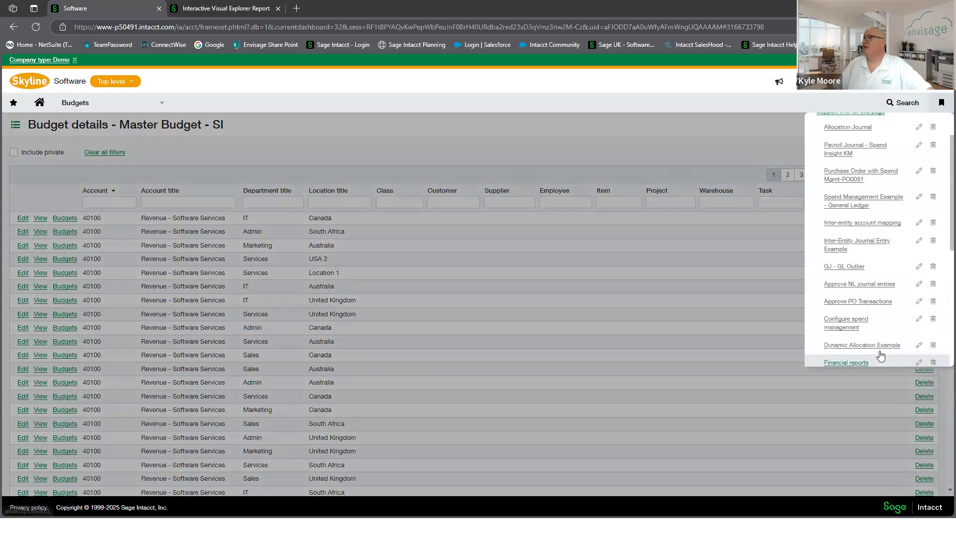
scroll(880, 303, up, 2)
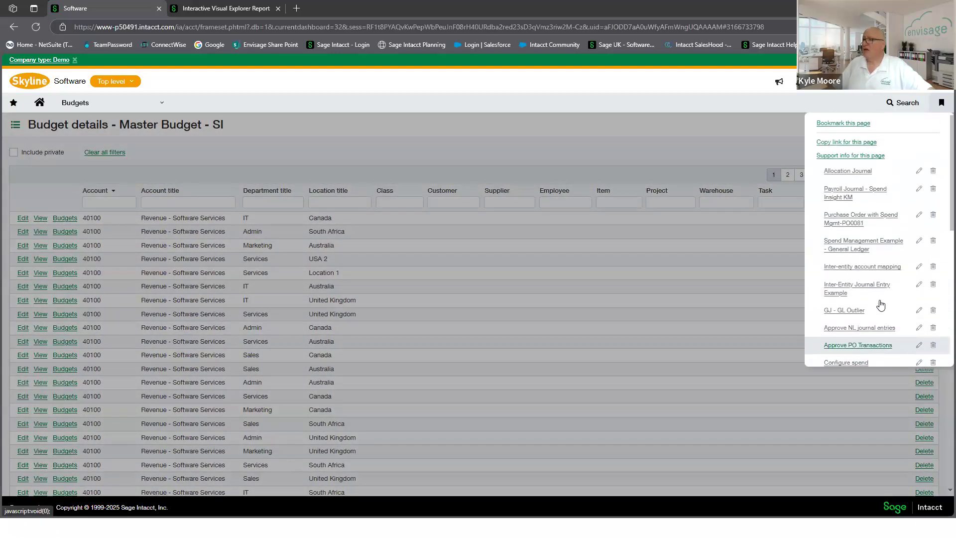
click(851, 226)
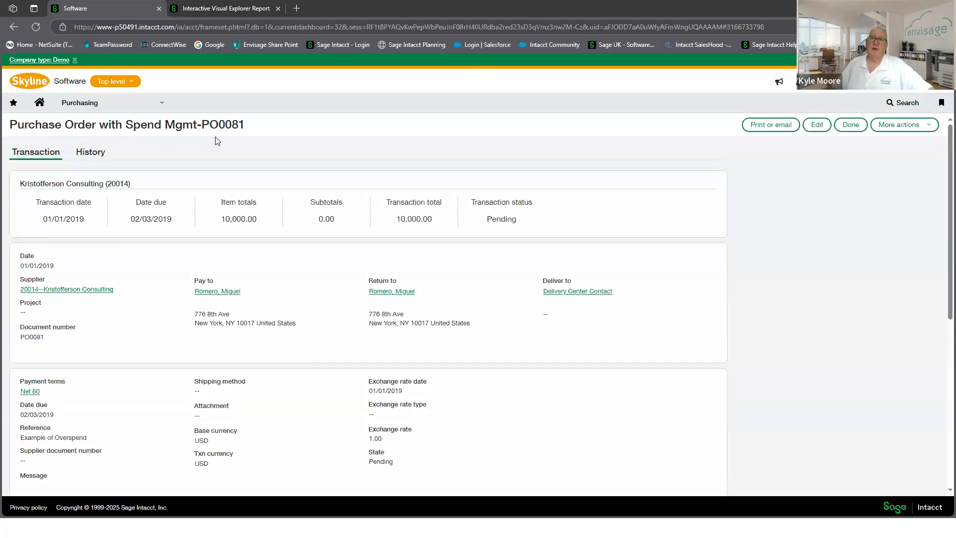
scroll(205, 279, down, 2)
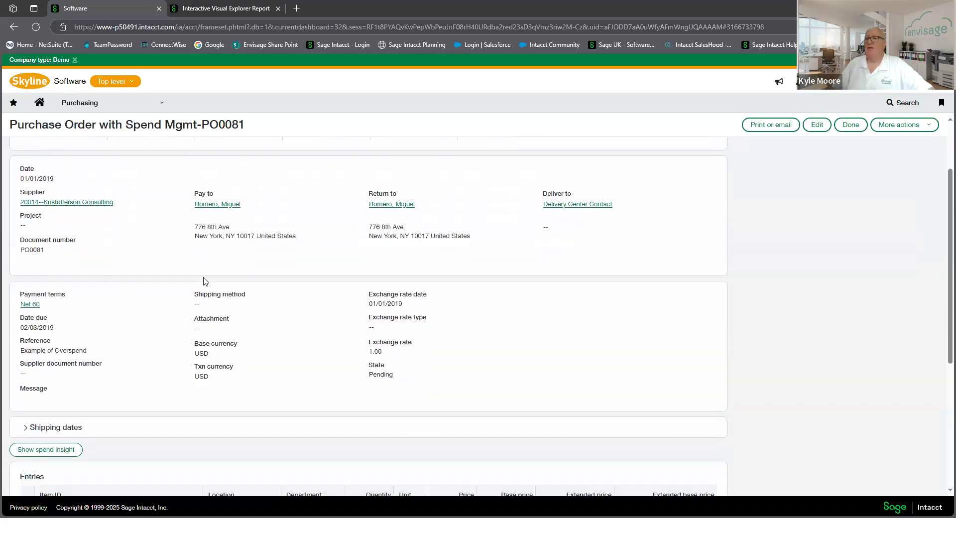
Display the spend insight for the Kristofferson Consulting purchase order's Professional Fees Expense line, and close it
scroll(173, 322, down, 4)
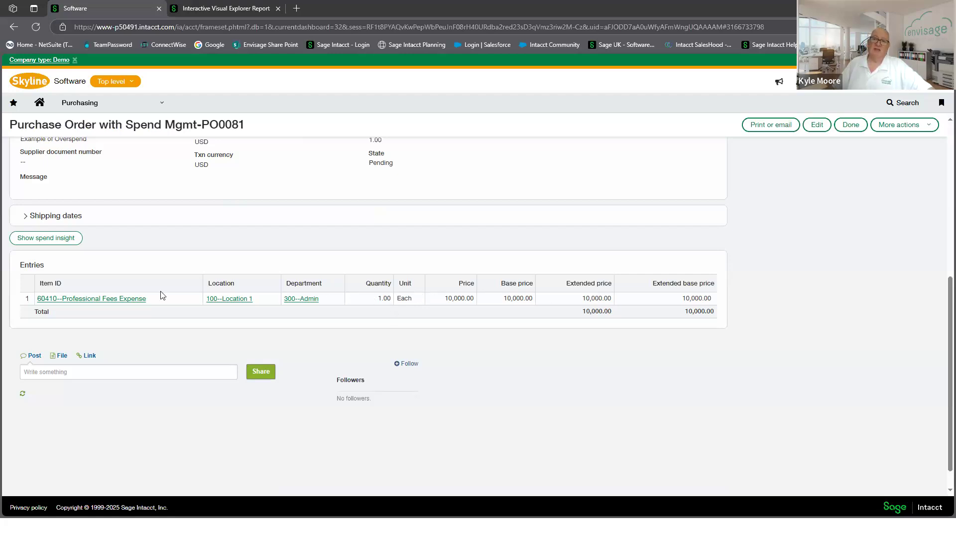
click(49, 240)
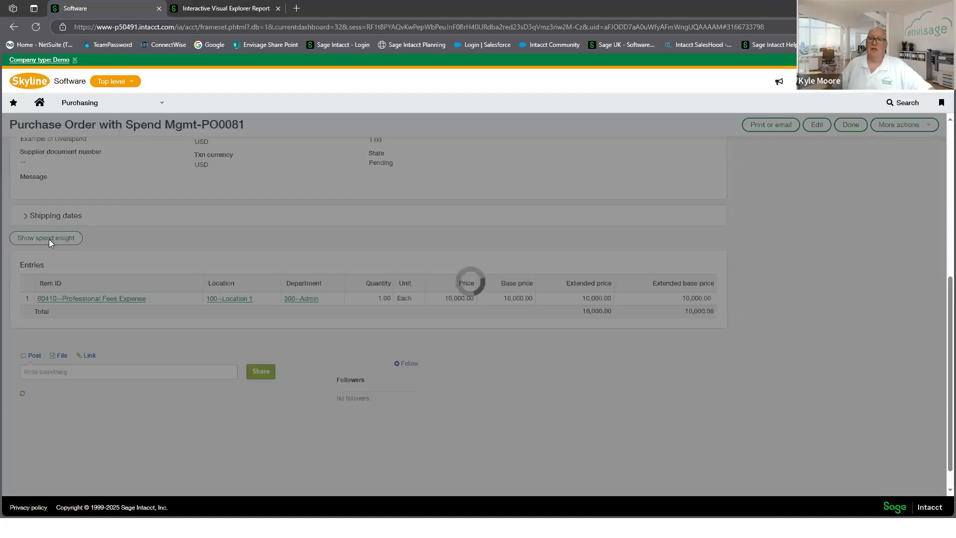
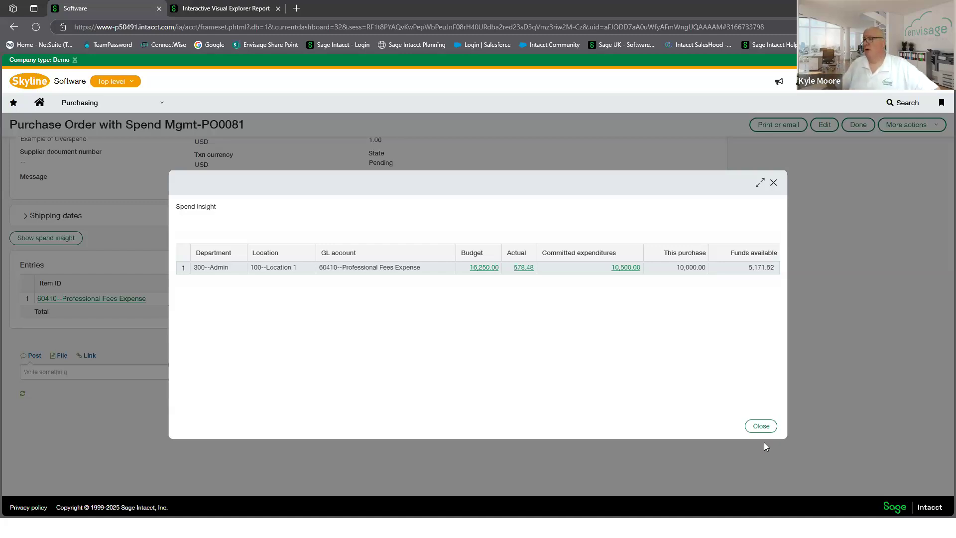
click(762, 426)
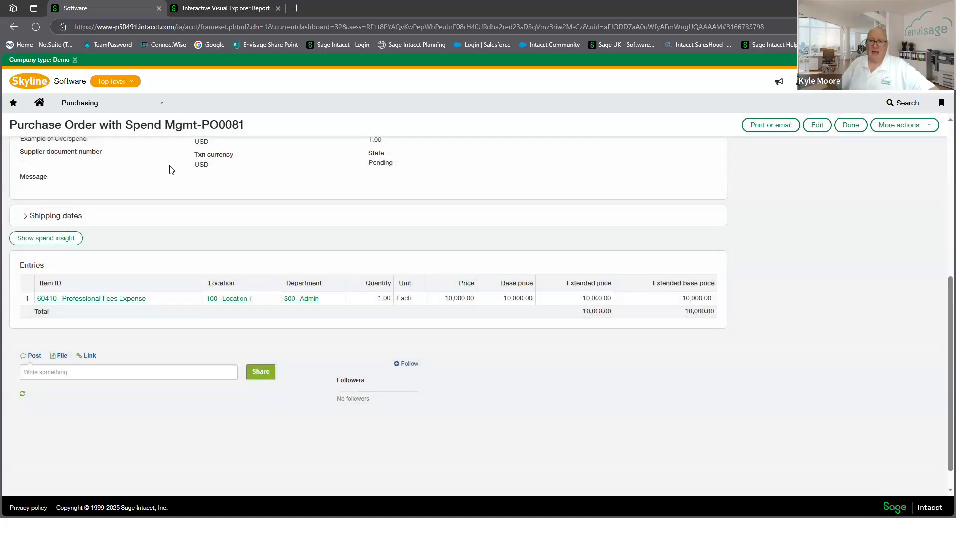
Open the bookmarked Spend Management Example - General Ledger payroll journal entry, review its spend insight, and close the entry
click(942, 102)
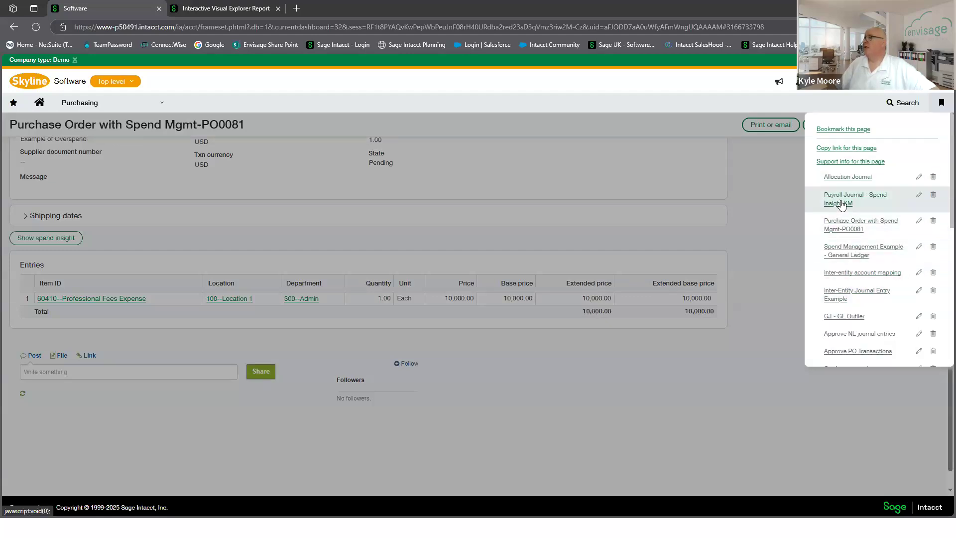
click(849, 248)
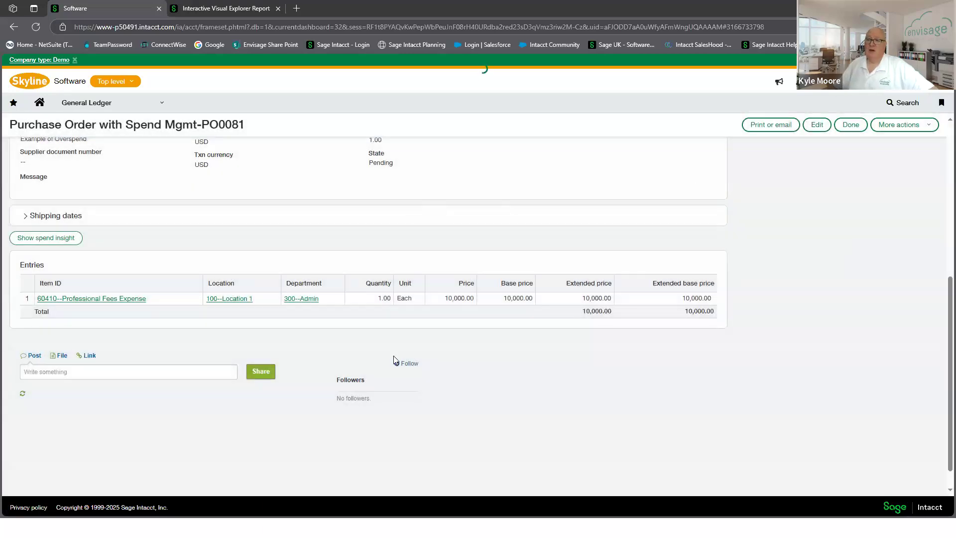
scroll(247, 369, down, 3)
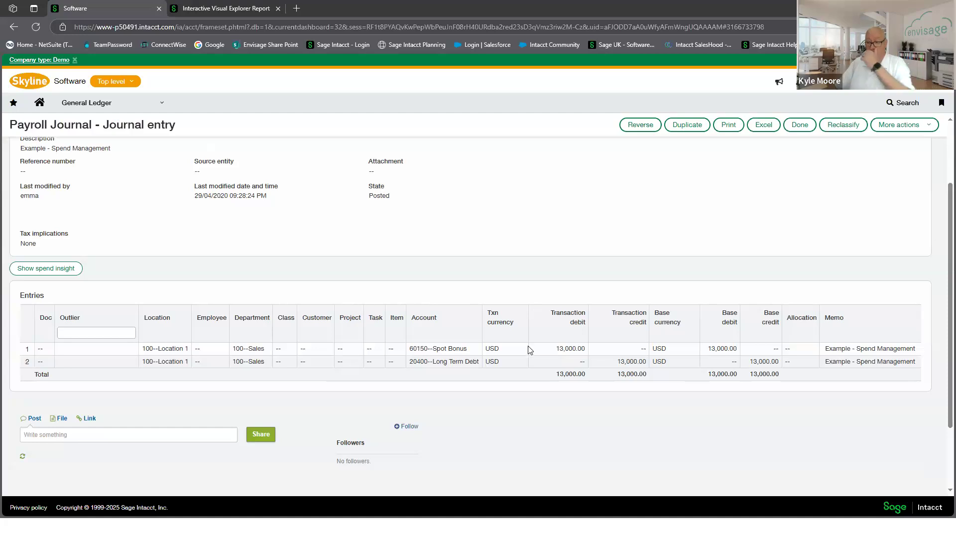
scroll(229, 348, up, 1)
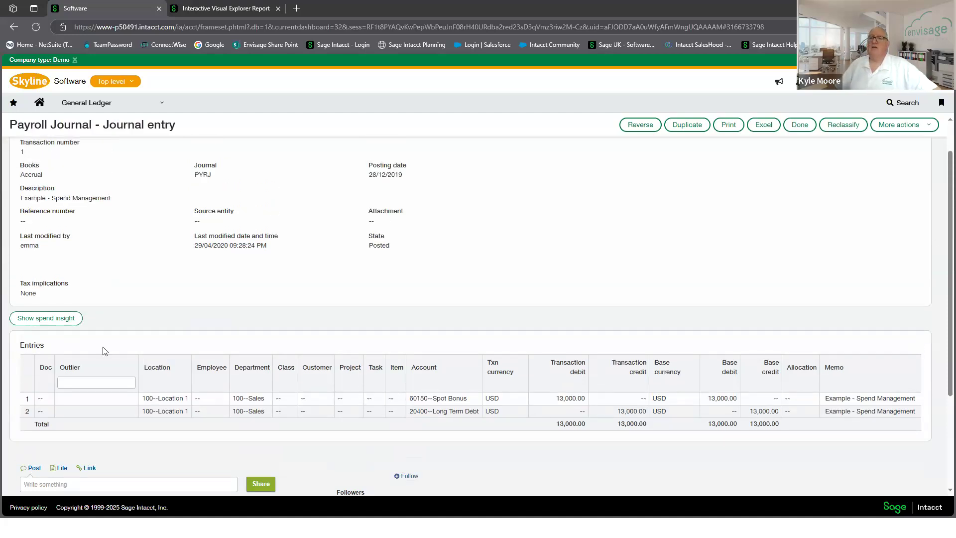
click(51, 319)
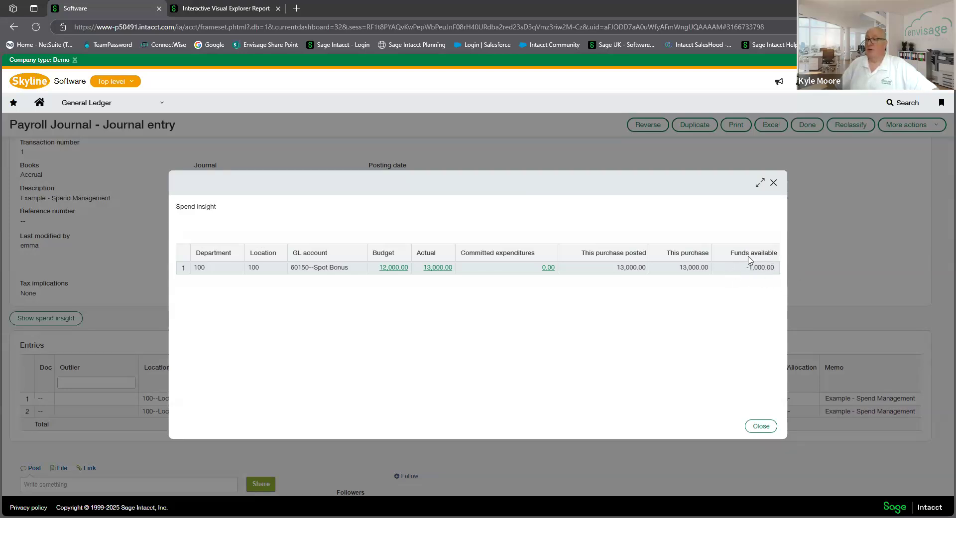
click(760, 426)
click(808, 125)
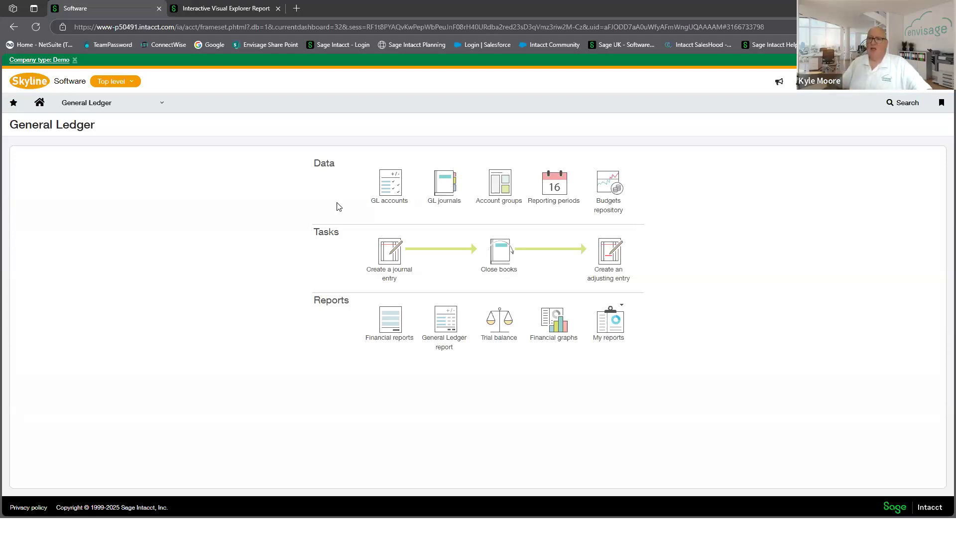
Look through the list of available entities without switching from the top level
click(115, 82)
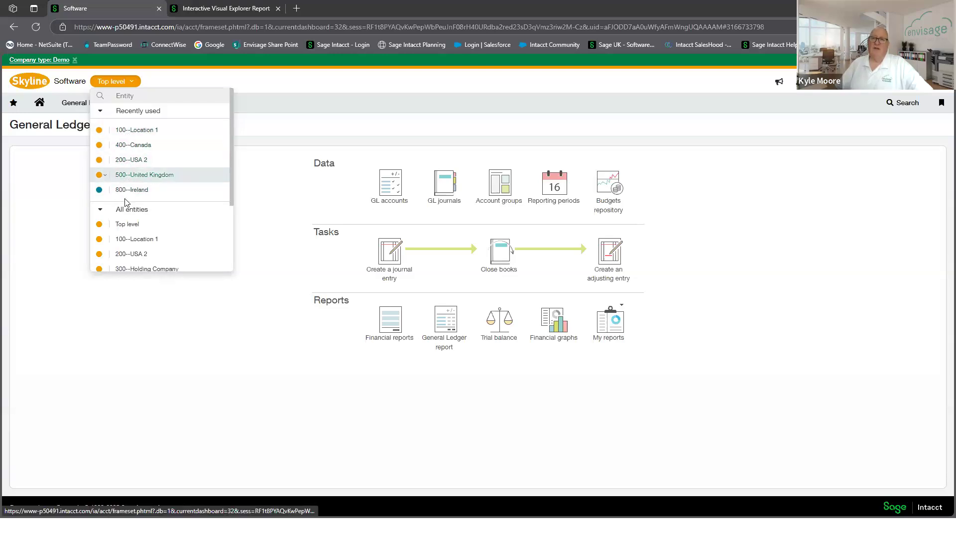
click(89, 344)
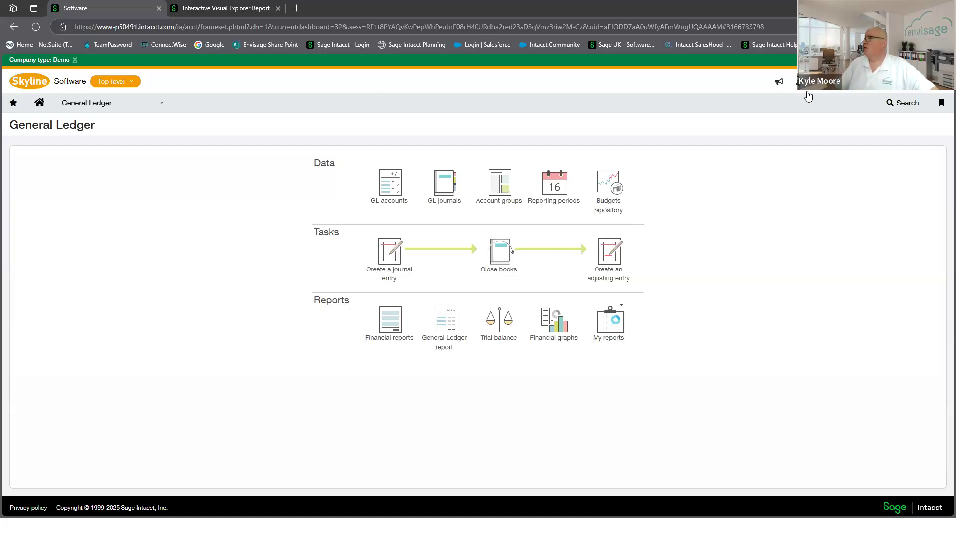
Open the bookmarked Inter-Entity Journal Entry Example, review its entries and inter-entity entries, and close it
click(941, 103)
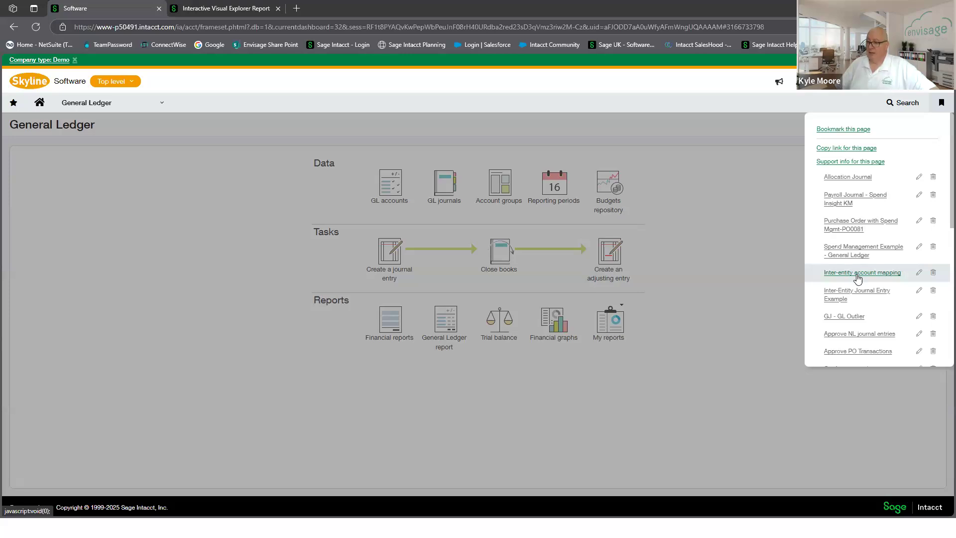
click(842, 295)
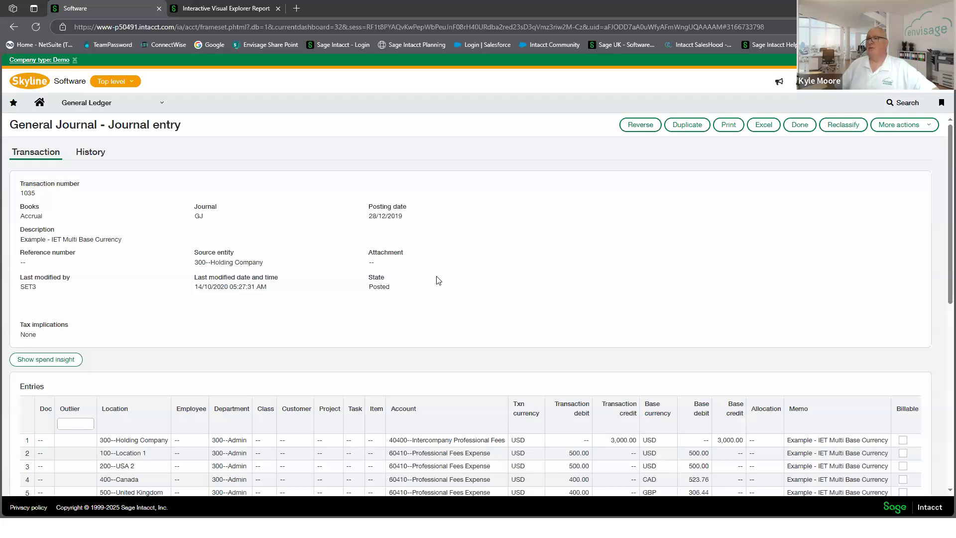
scroll(438, 280, down, 2)
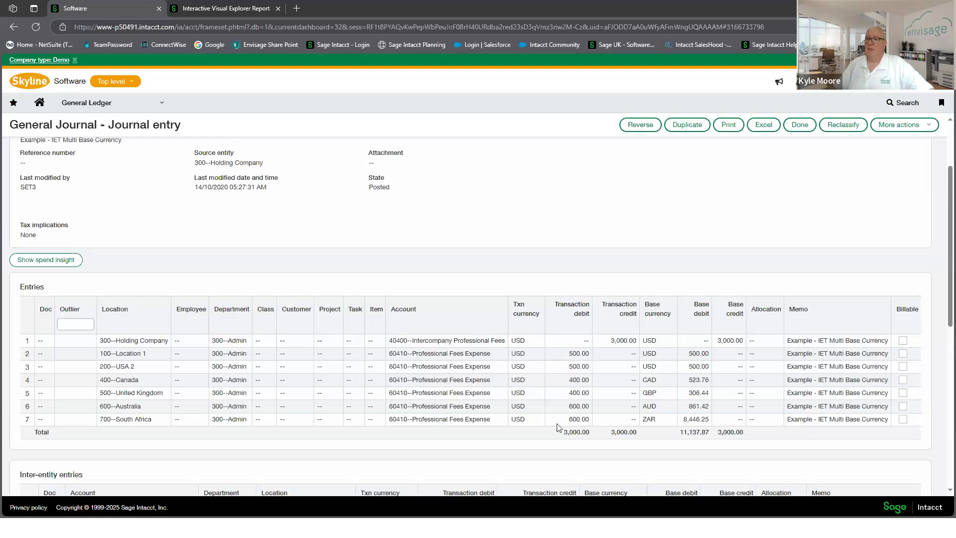
scroll(383, 279, down, 3)
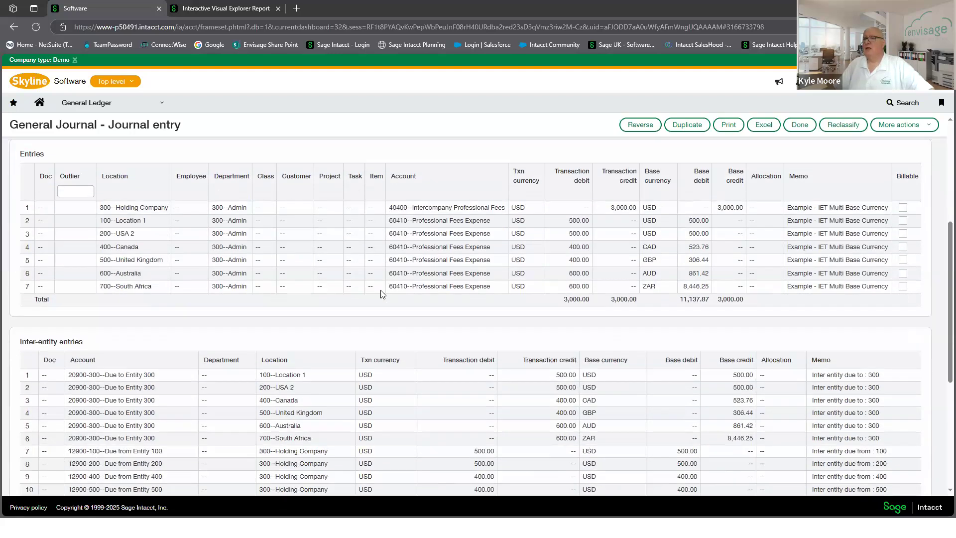
scroll(381, 294, down, 2)
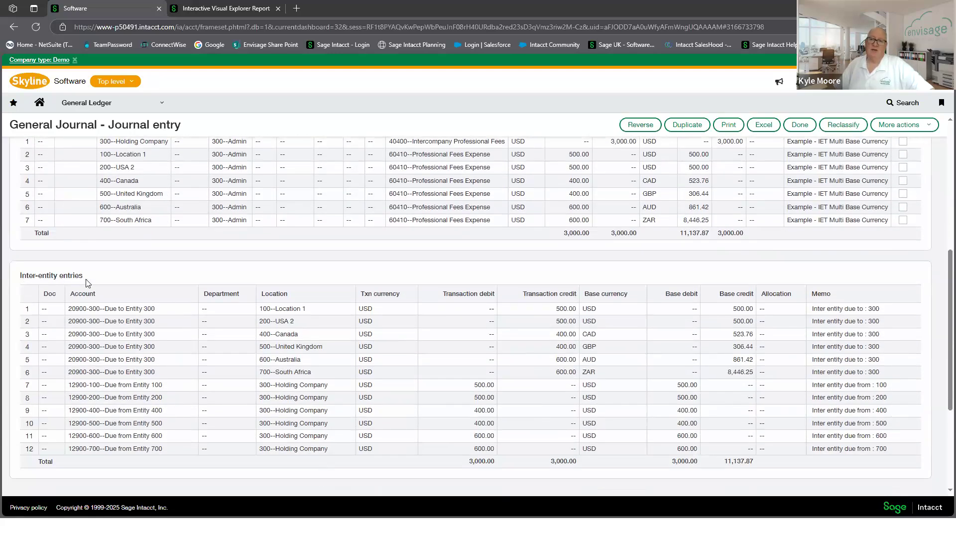
drag(22, 276, 98, 279)
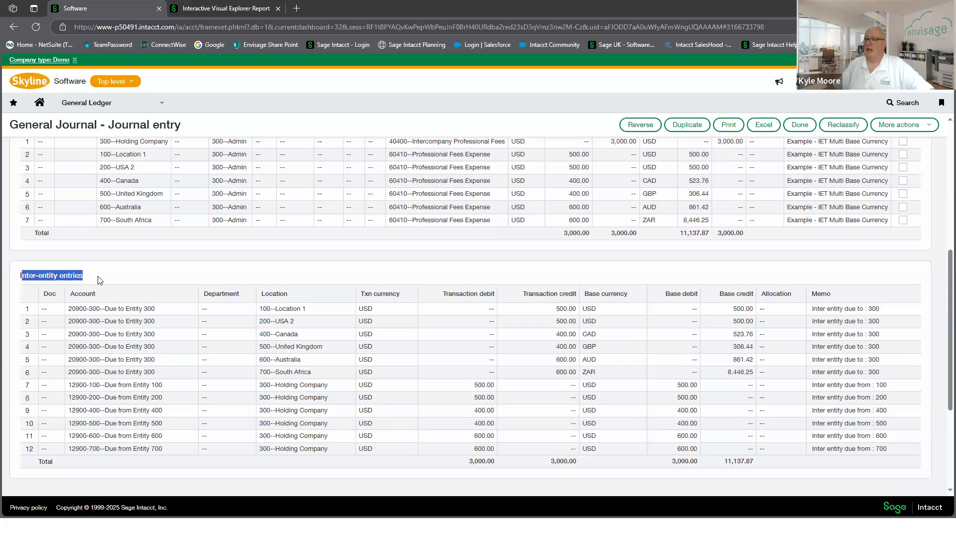
click(524, 315)
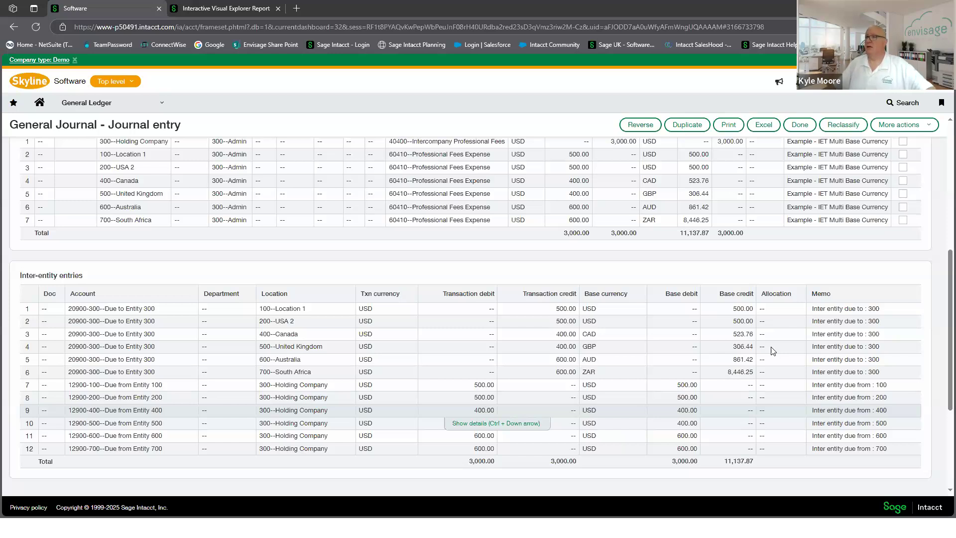
click(800, 125)
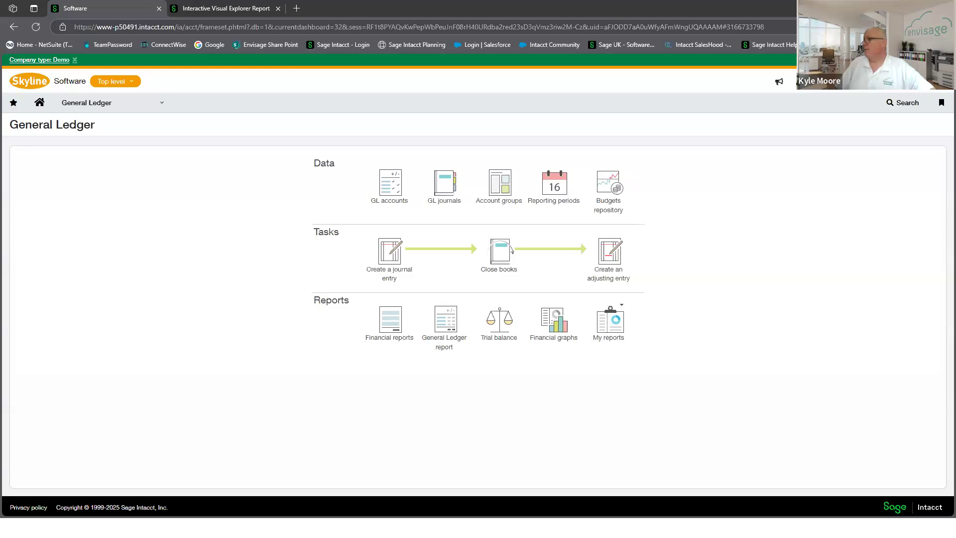
Open the GJ - GL Outlier bookmark, examine the outlier flags on the Approval Journal entry lines, and return to the list
click(942, 102)
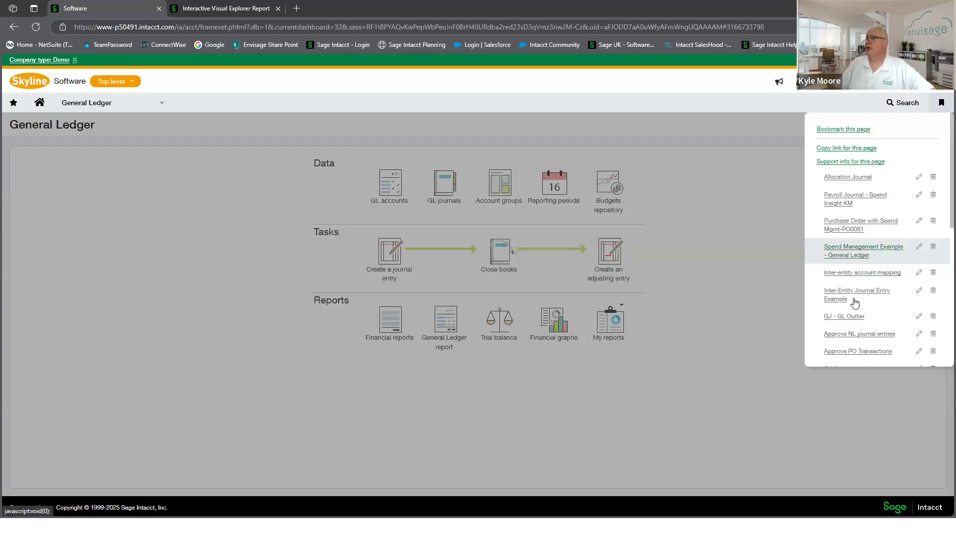
click(849, 317)
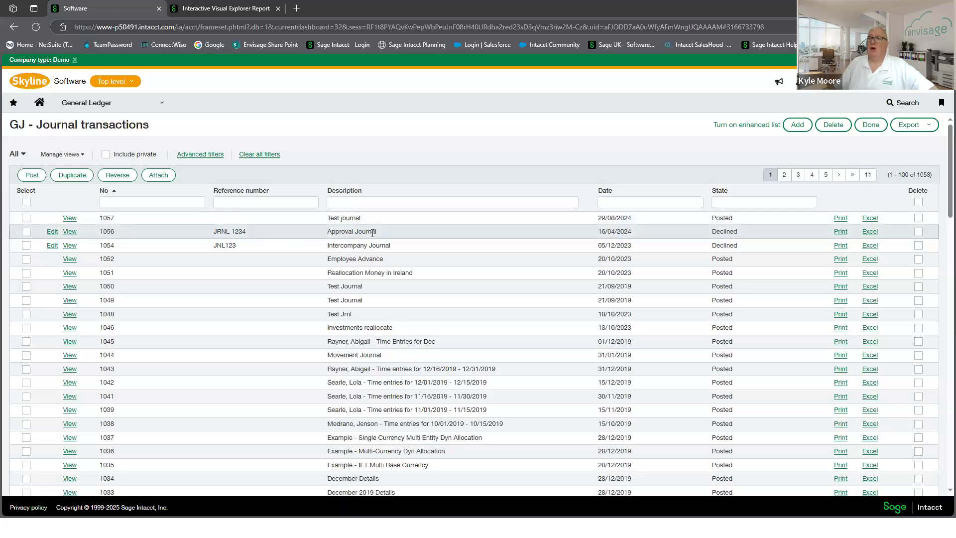
click(69, 232)
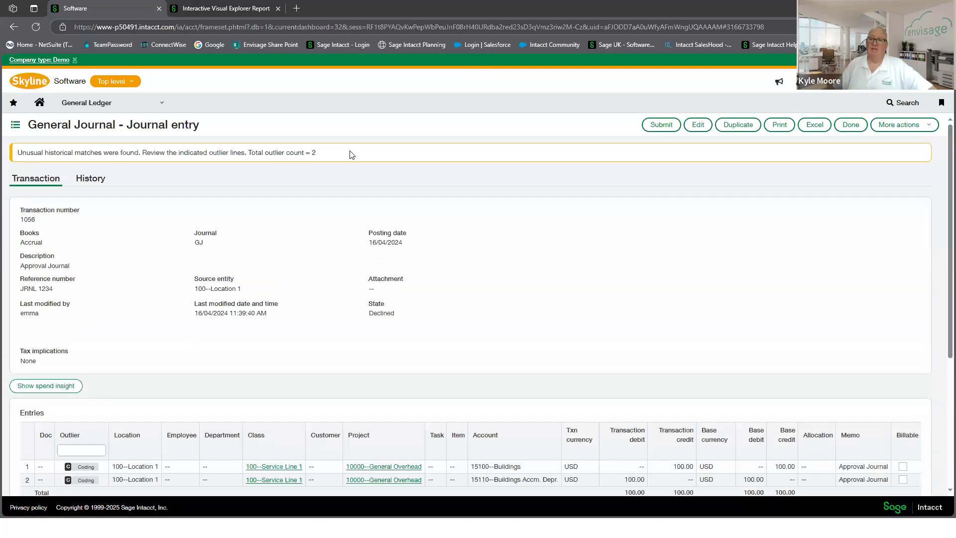
scroll(89, 245, down, 4)
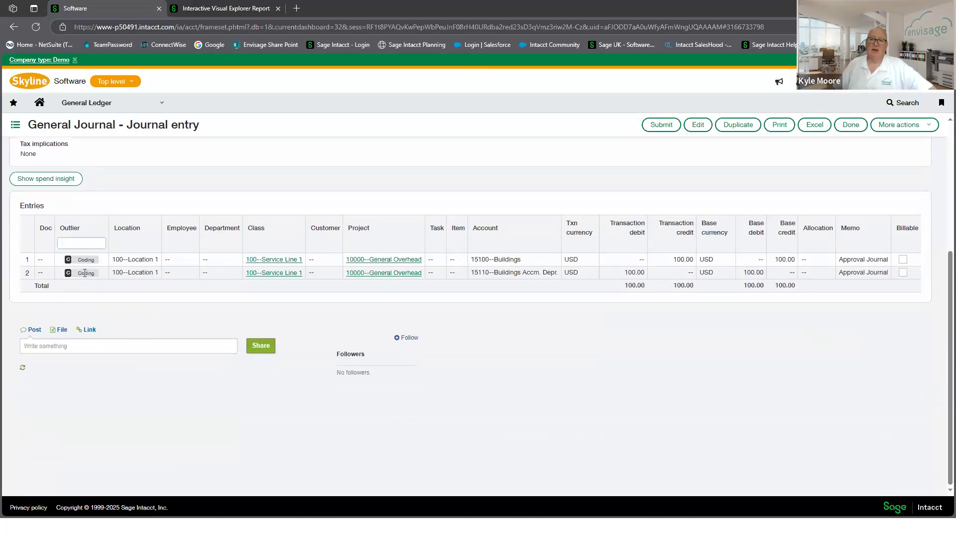
mouse_move(83, 259)
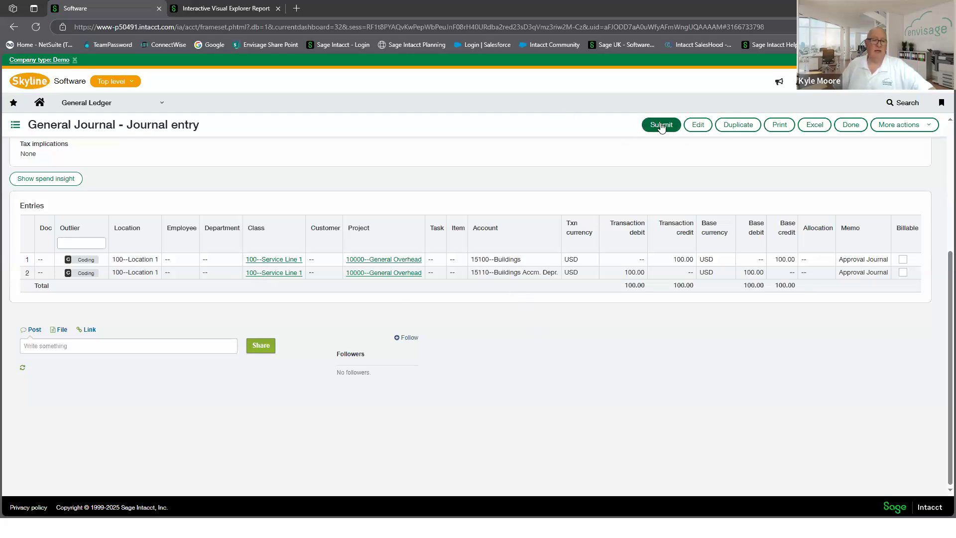
click(852, 126)
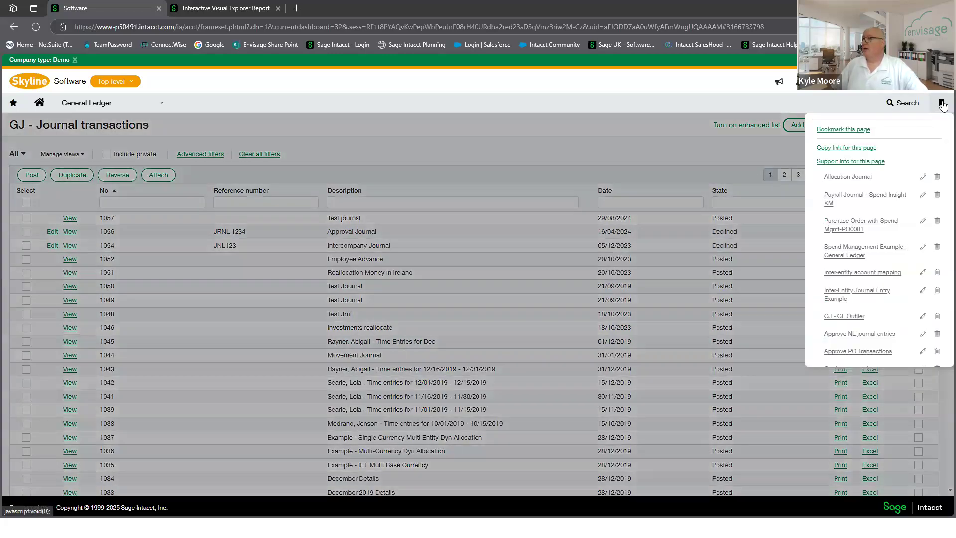
Open the bookmarked Smart rules list, examine the GLENTRY_LOC_300 rule listed there, and close the list
click(942, 103)
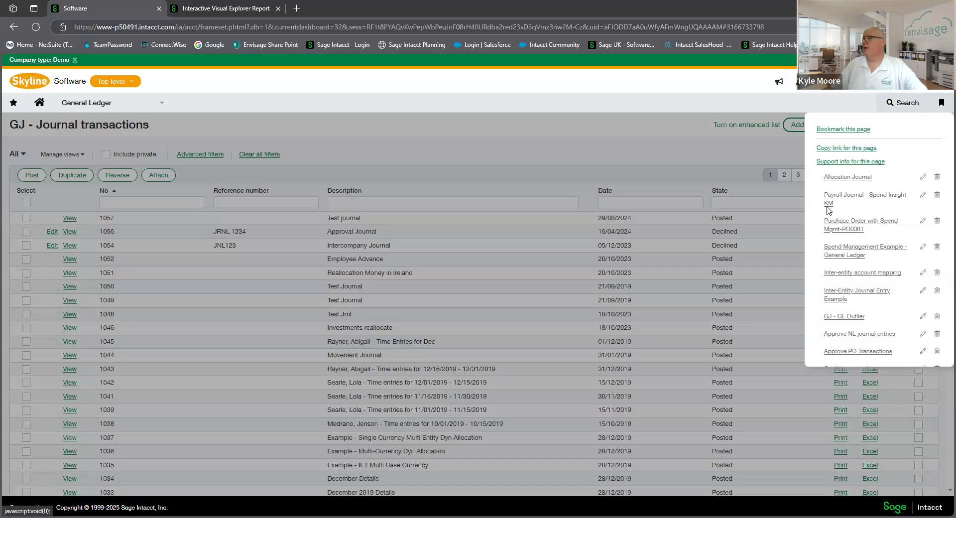
scroll(873, 269, down, 4)
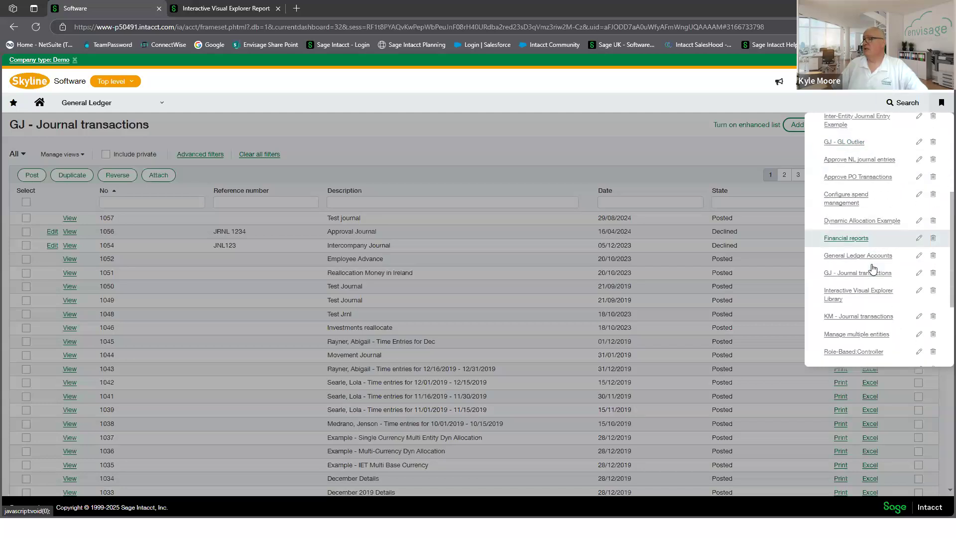
scroll(873, 269, down, 2)
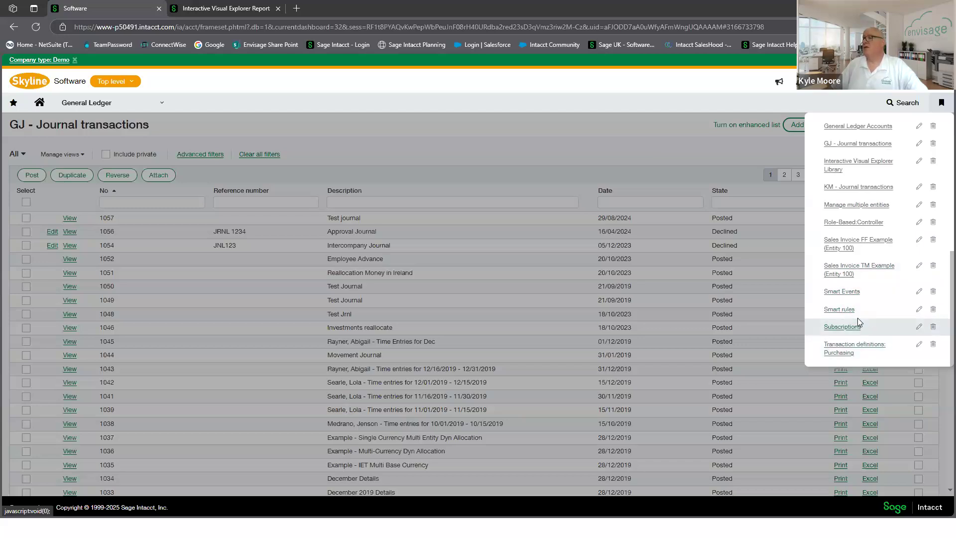
click(840, 309)
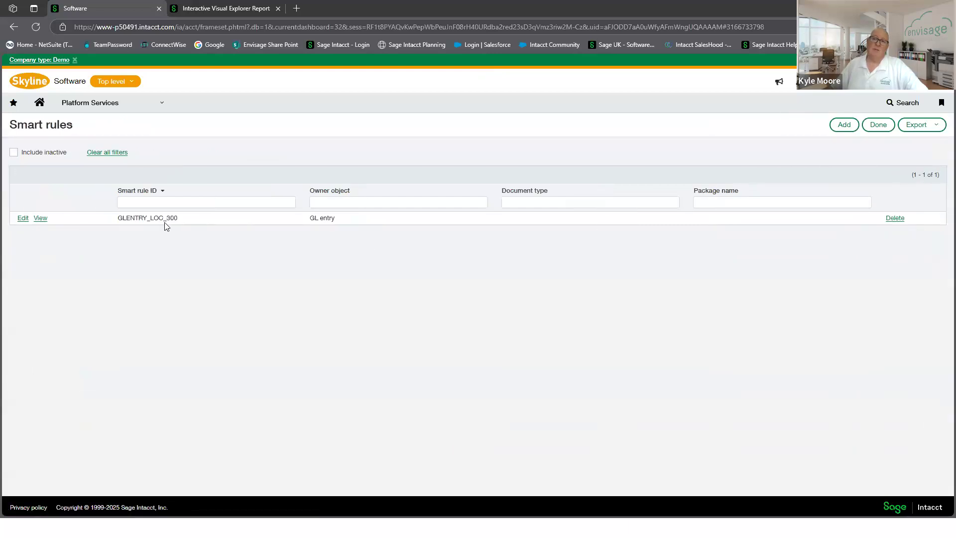
drag(178, 219, 120, 218)
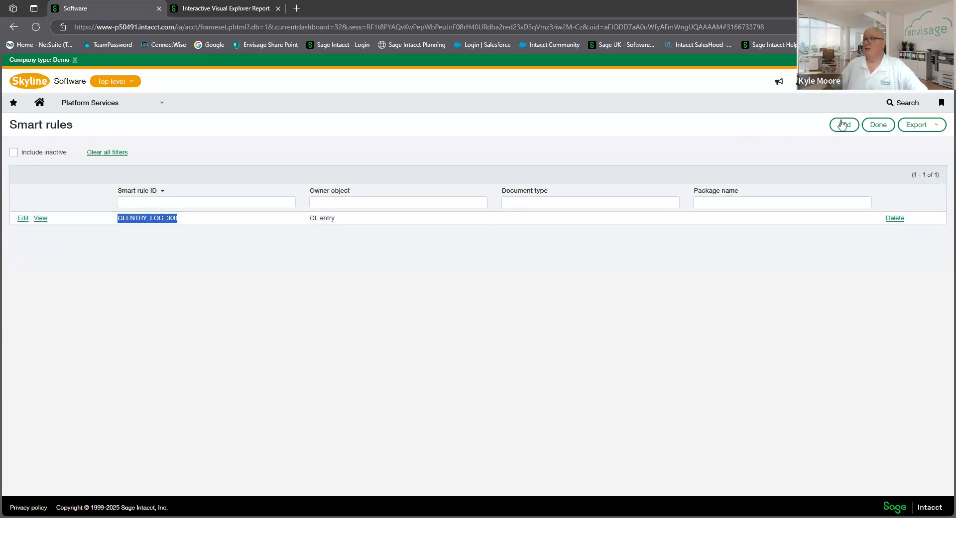
click(878, 125)
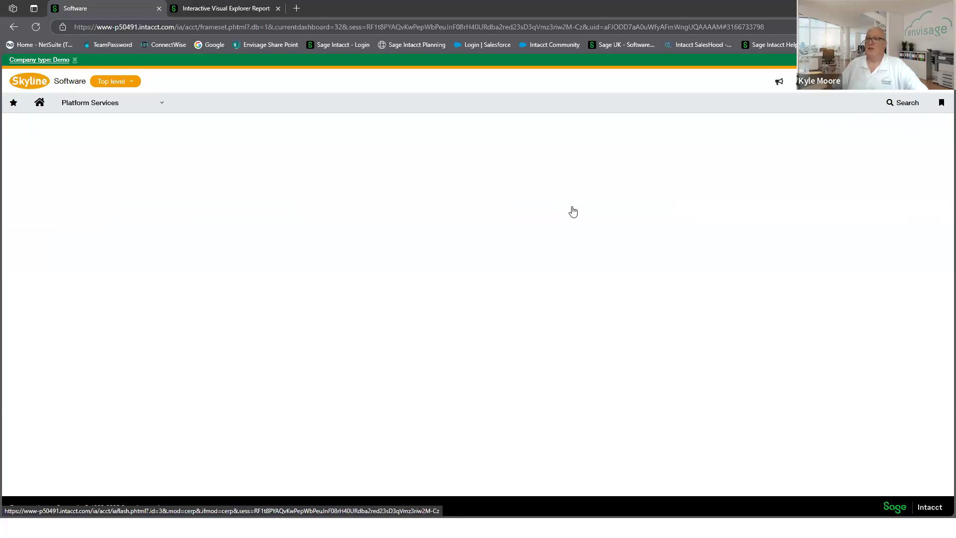
Switch to the Not-for-Profit company and open the Sample Foundation Metrics dashboard from the Outcomes group
click(98, 103)
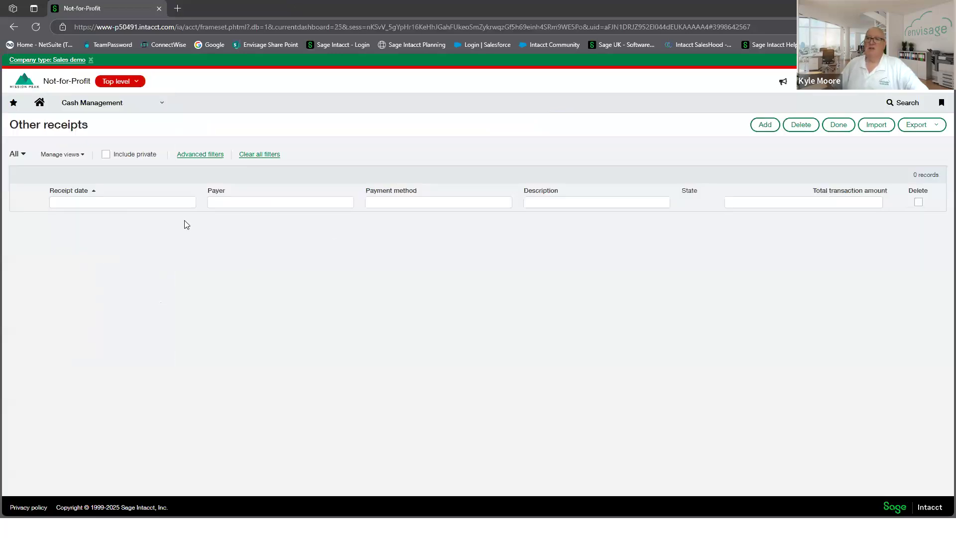
click(89, 103)
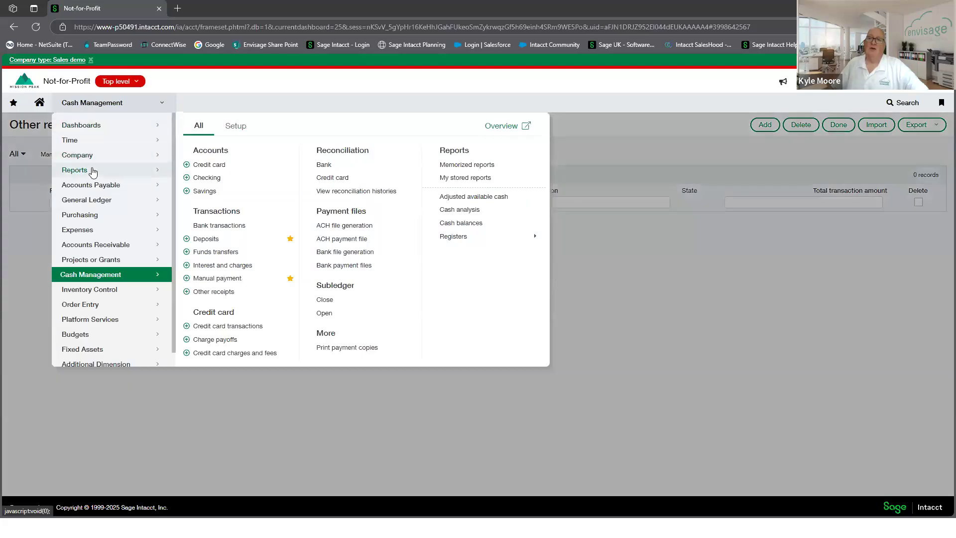
click(83, 126)
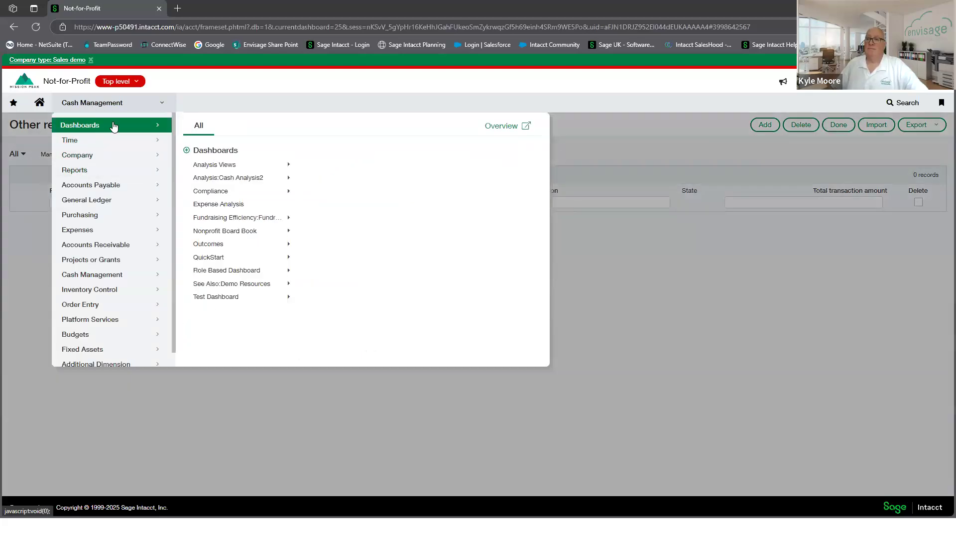
mouse_move(252, 221)
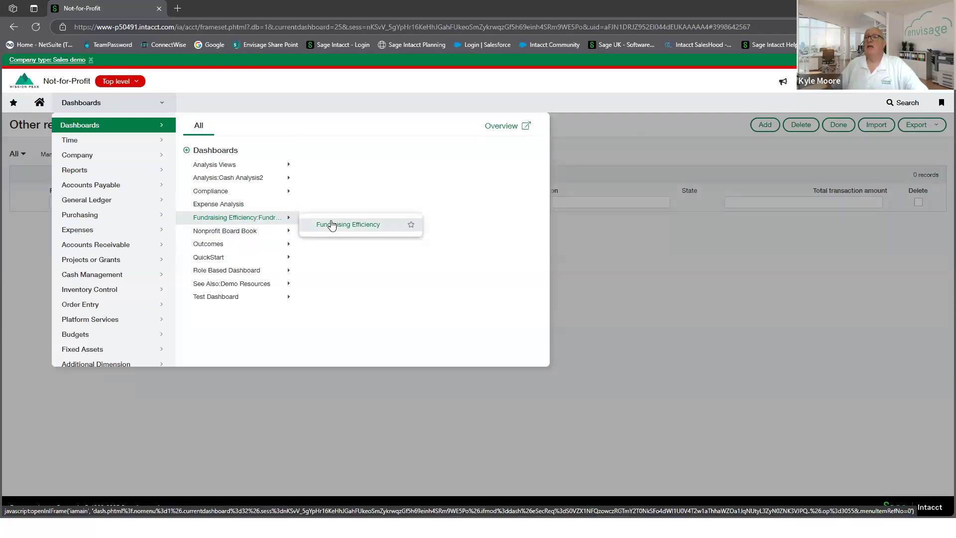
mouse_move(237, 244)
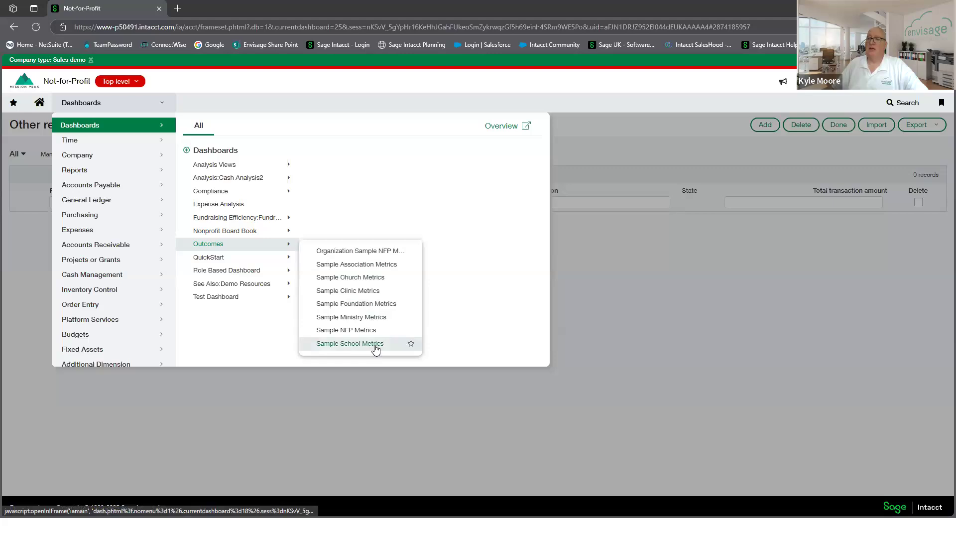
click(374, 305)
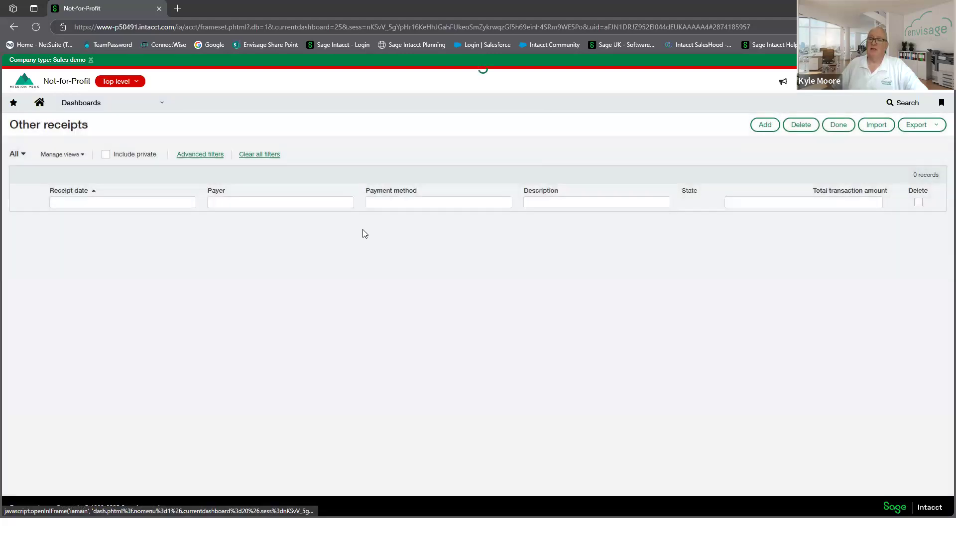